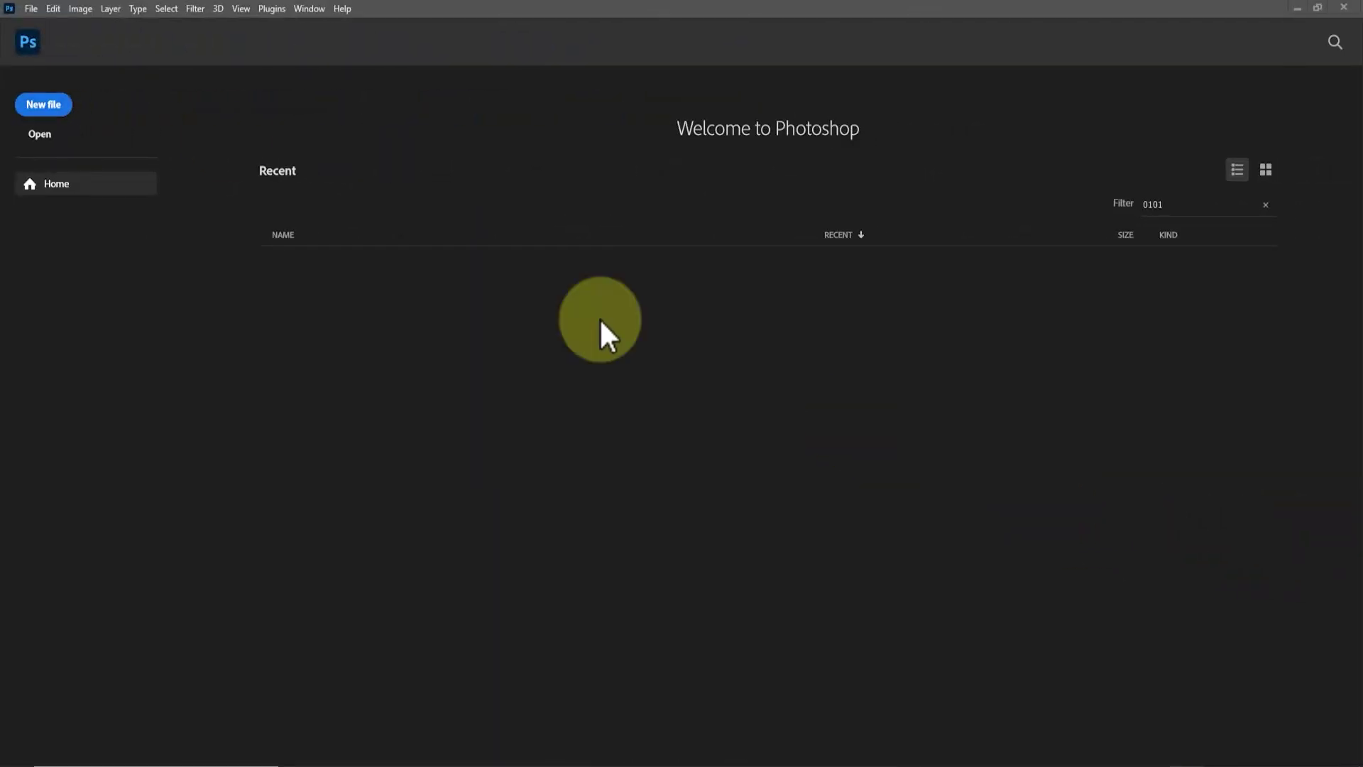
Create a new blank 1920×1080 document from the HDTV 1080p Film & Video preset
left_click(32, 10)
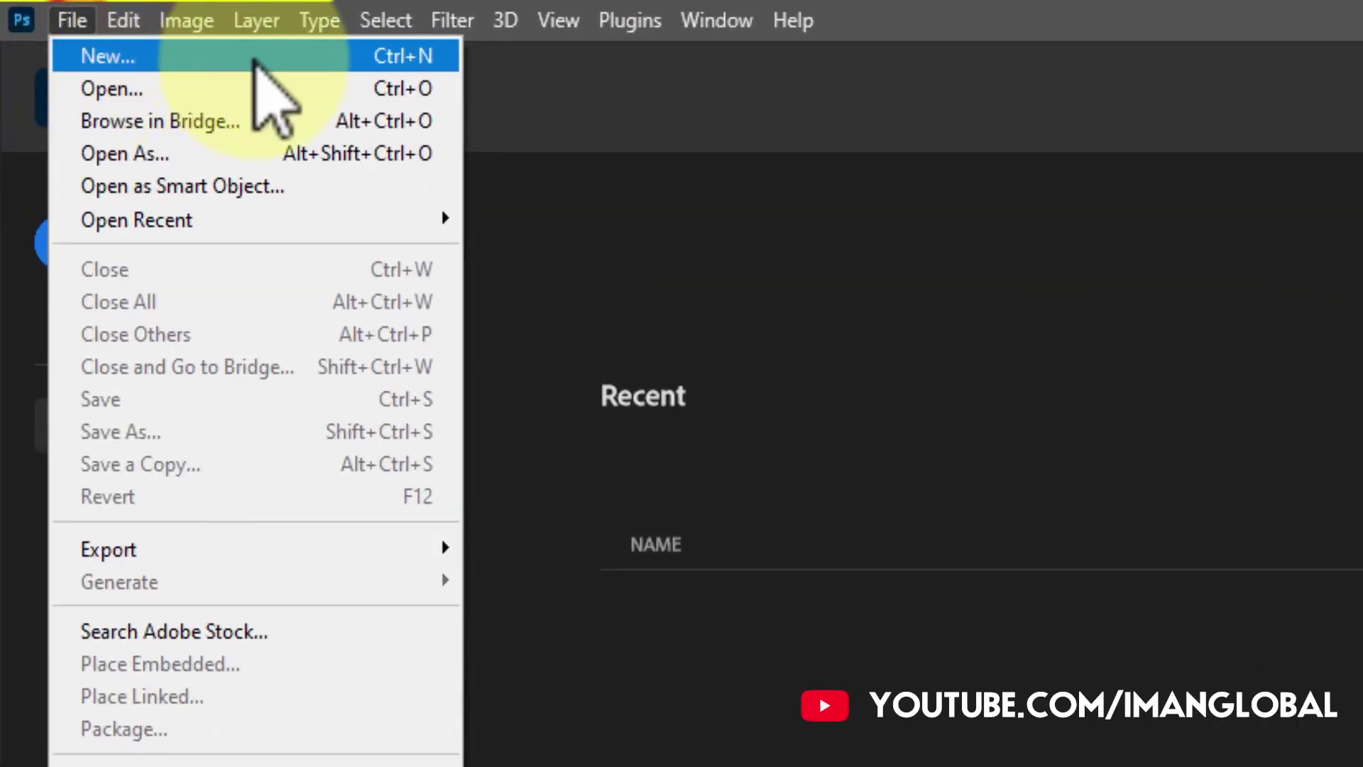
left_click(255, 63)
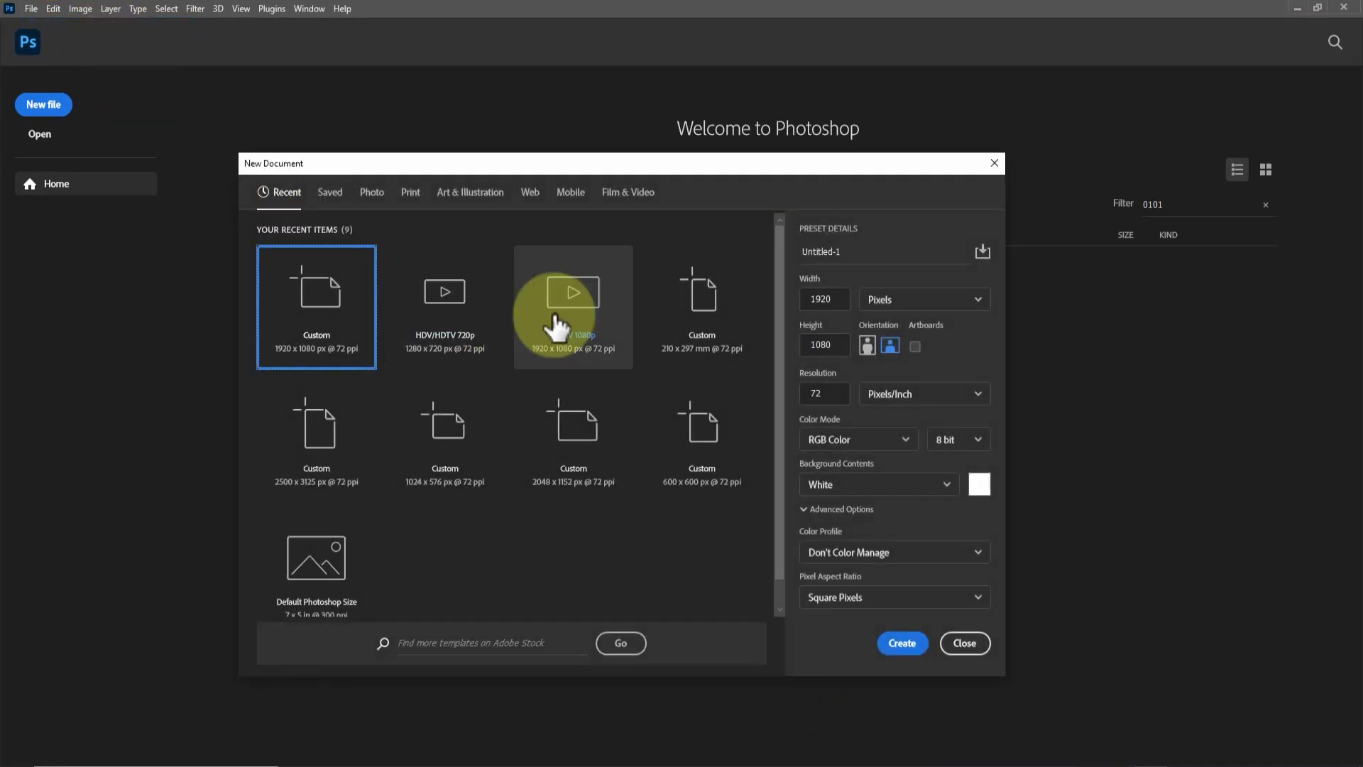
left_click(637, 194)
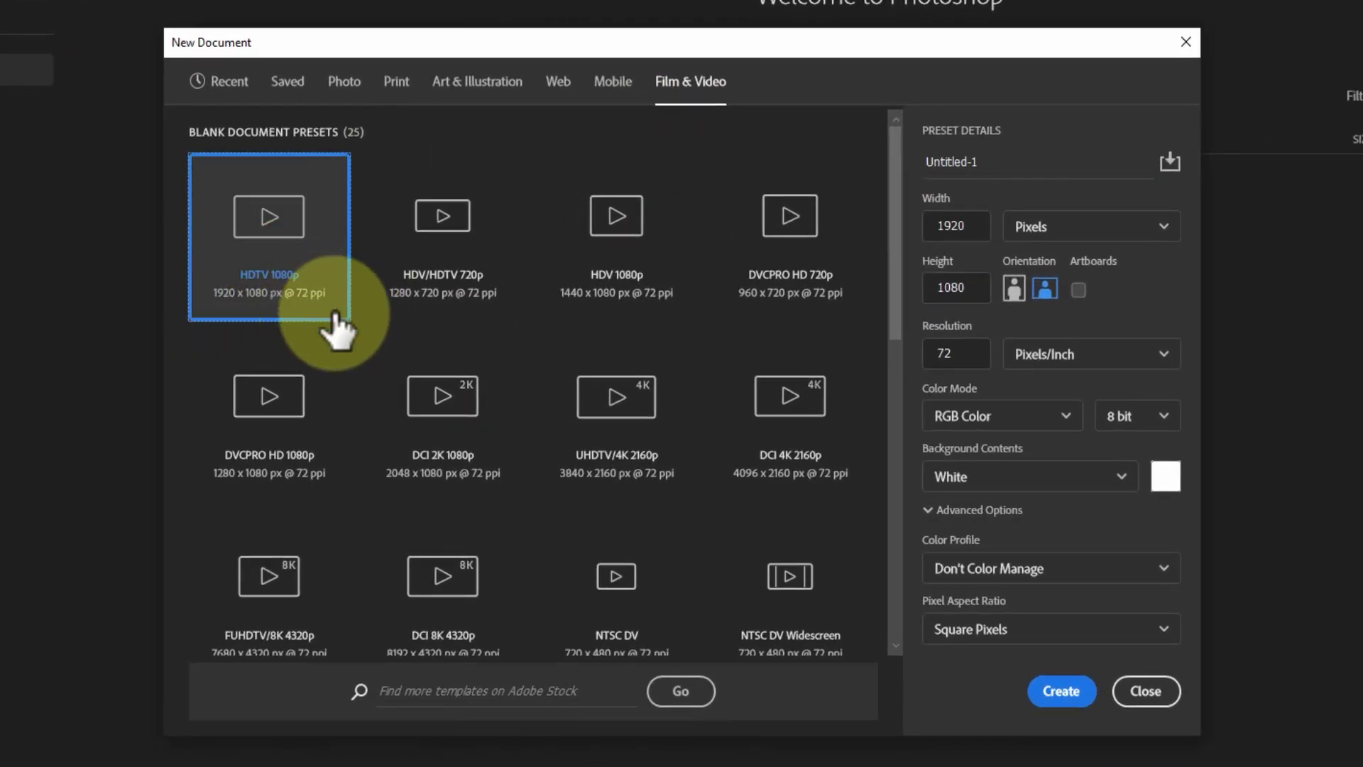
left_click(1062, 692)
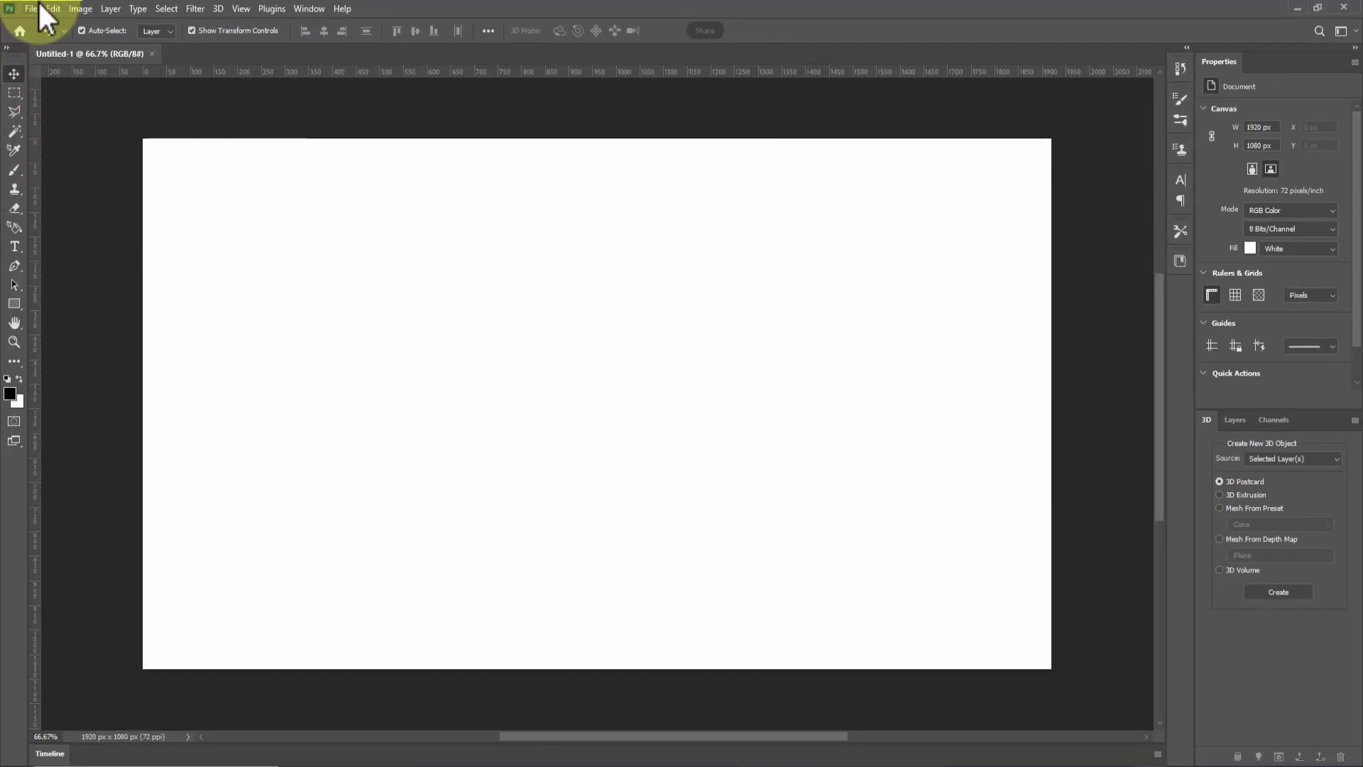
left_click(34, 9)
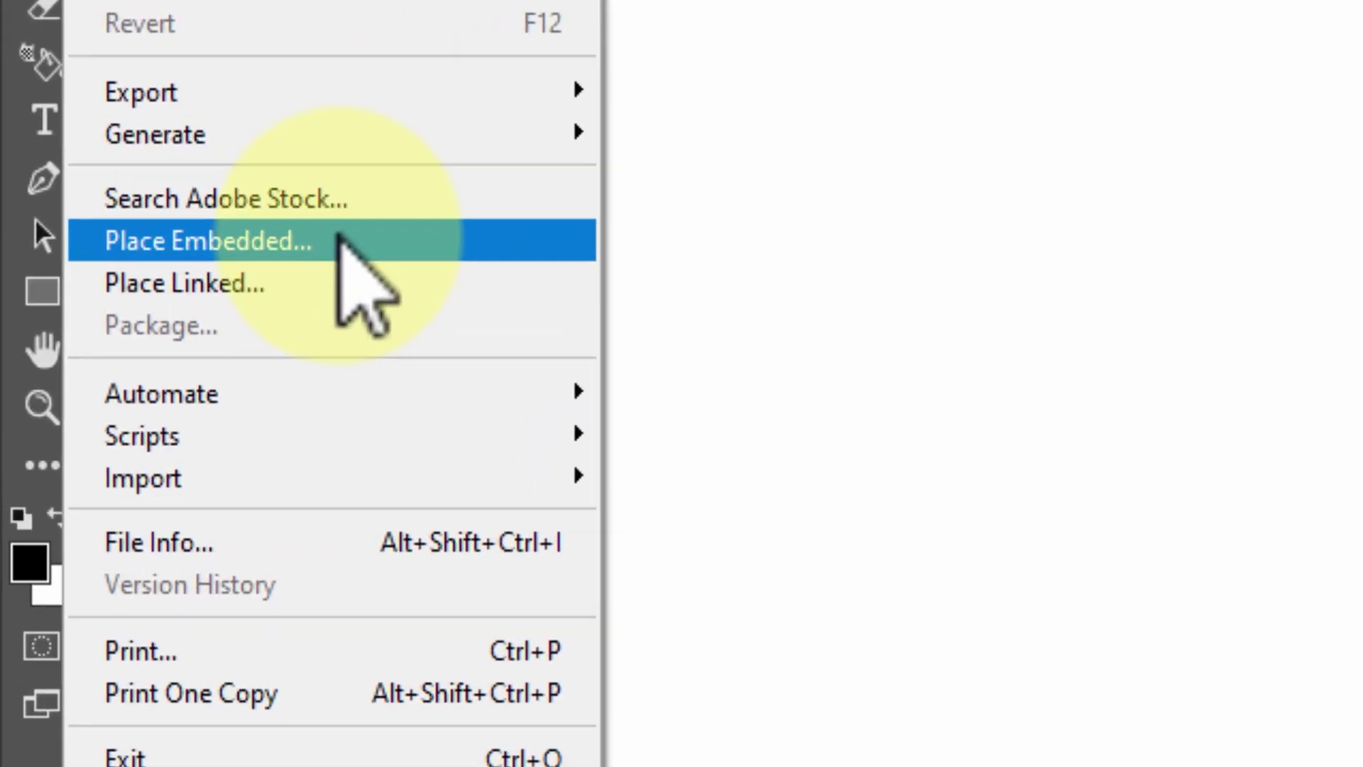
Embed pexels-nicole-avagliano-2706654.jpg, scaled to 35% and positioned to cover the canvas
left_click(107, 286)
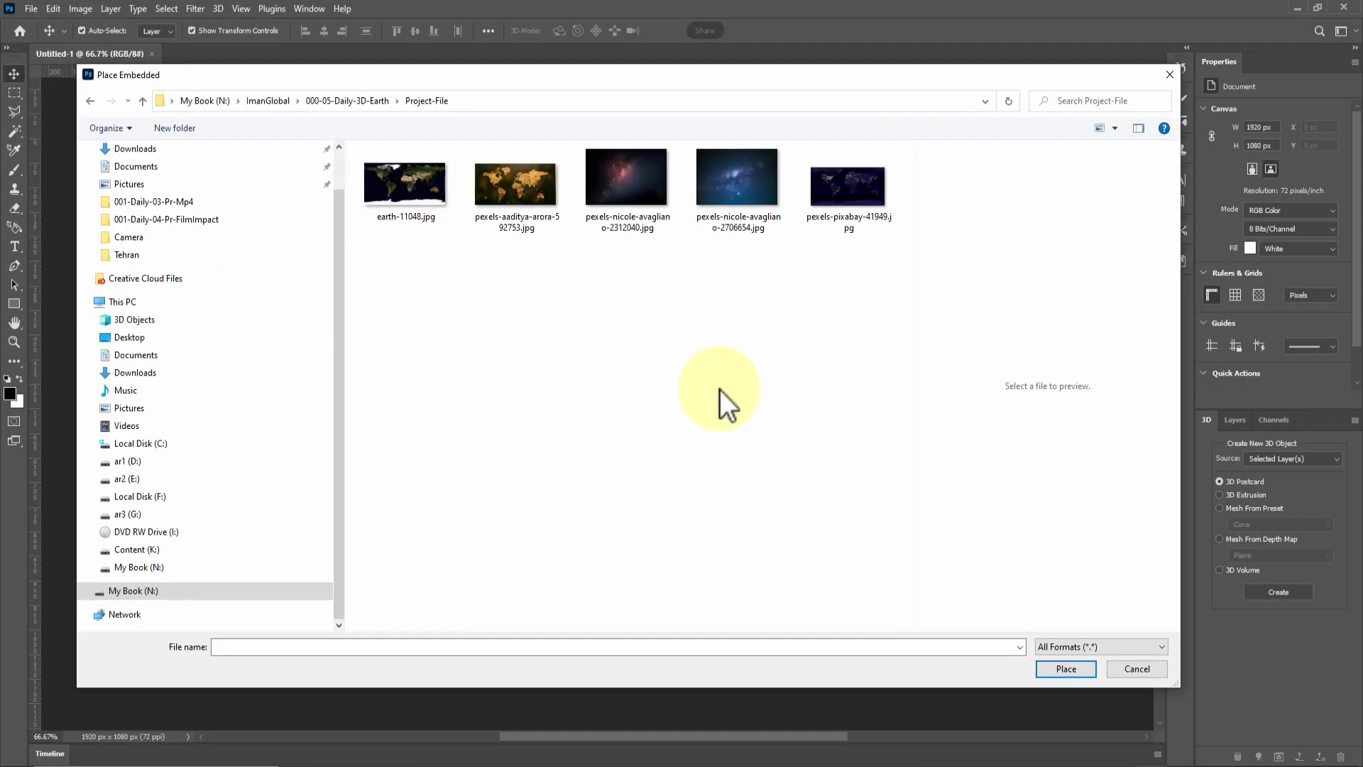
left_click(734, 175)
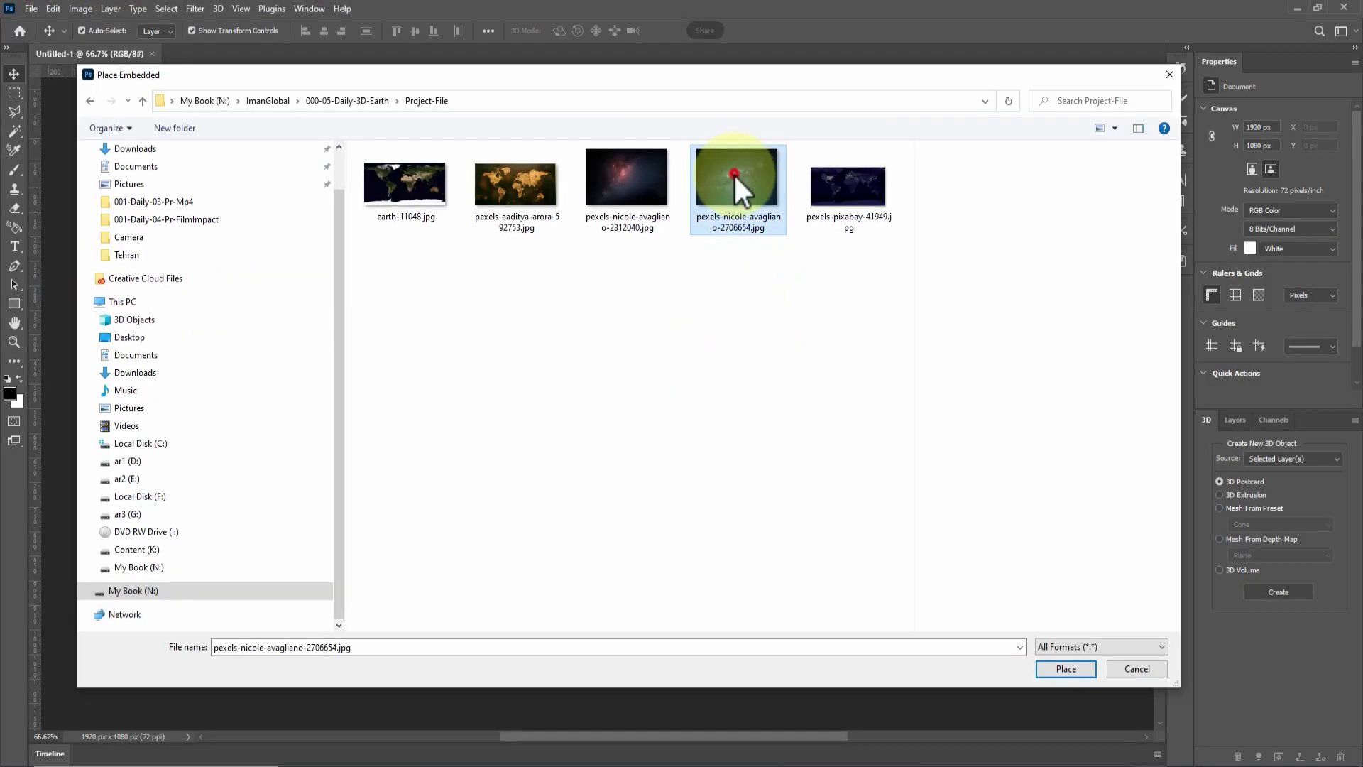
left_click(1082, 672)
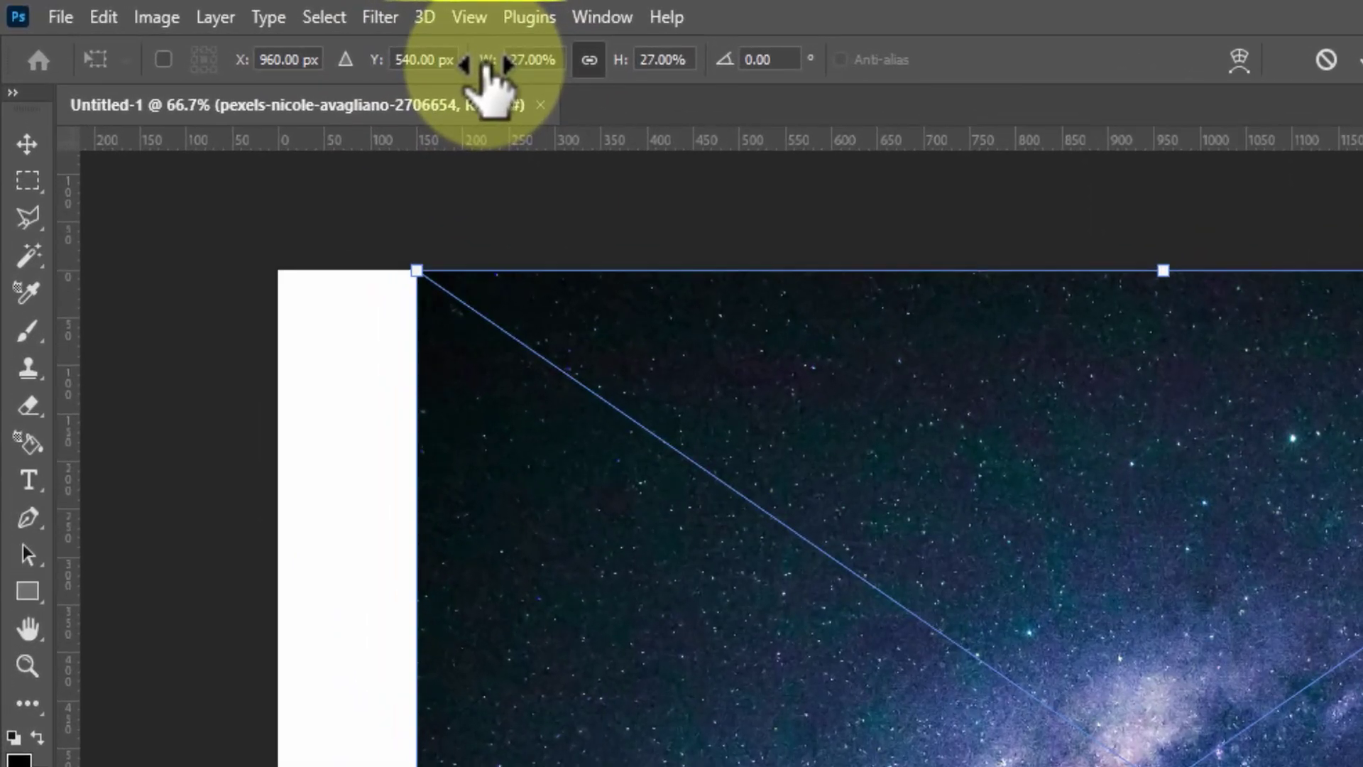
left_click_drag(489, 65, 257, 30)
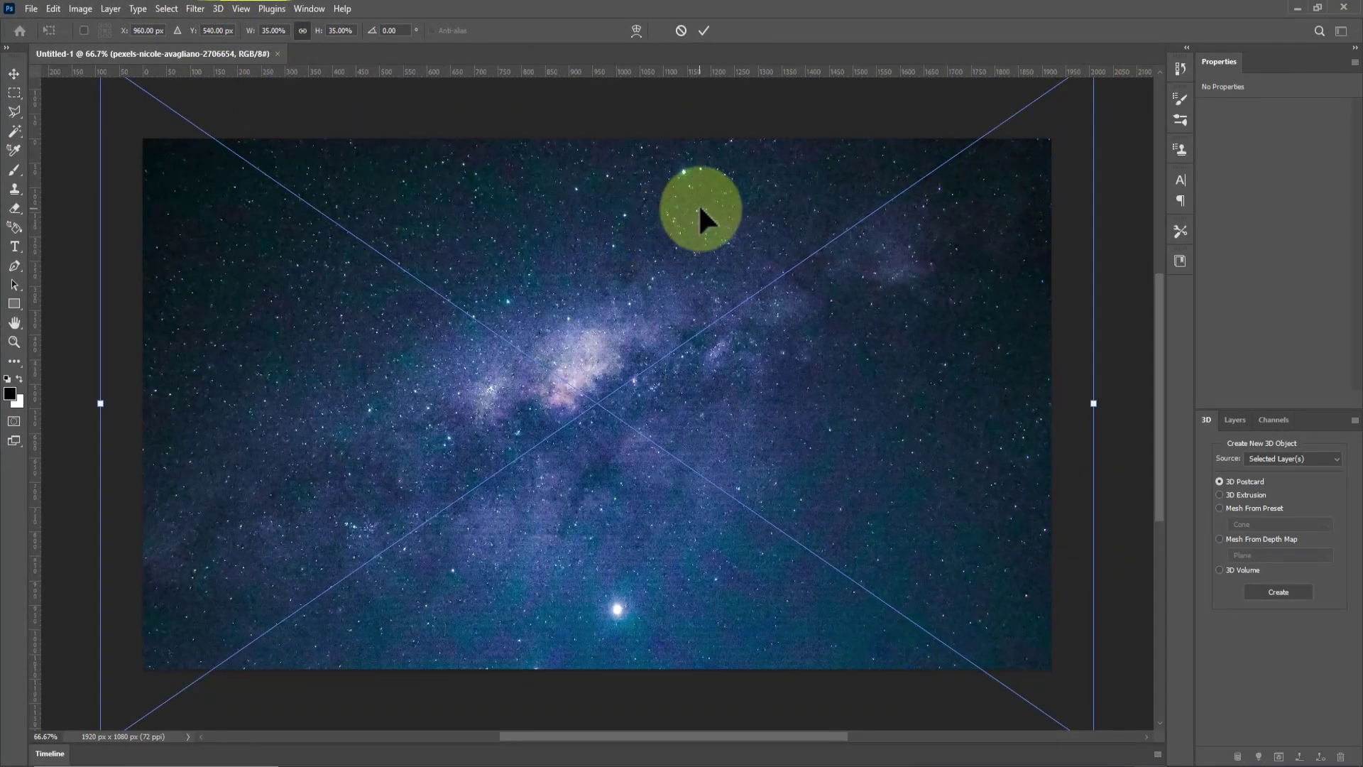
left_click_drag(700, 208, 703, 281)
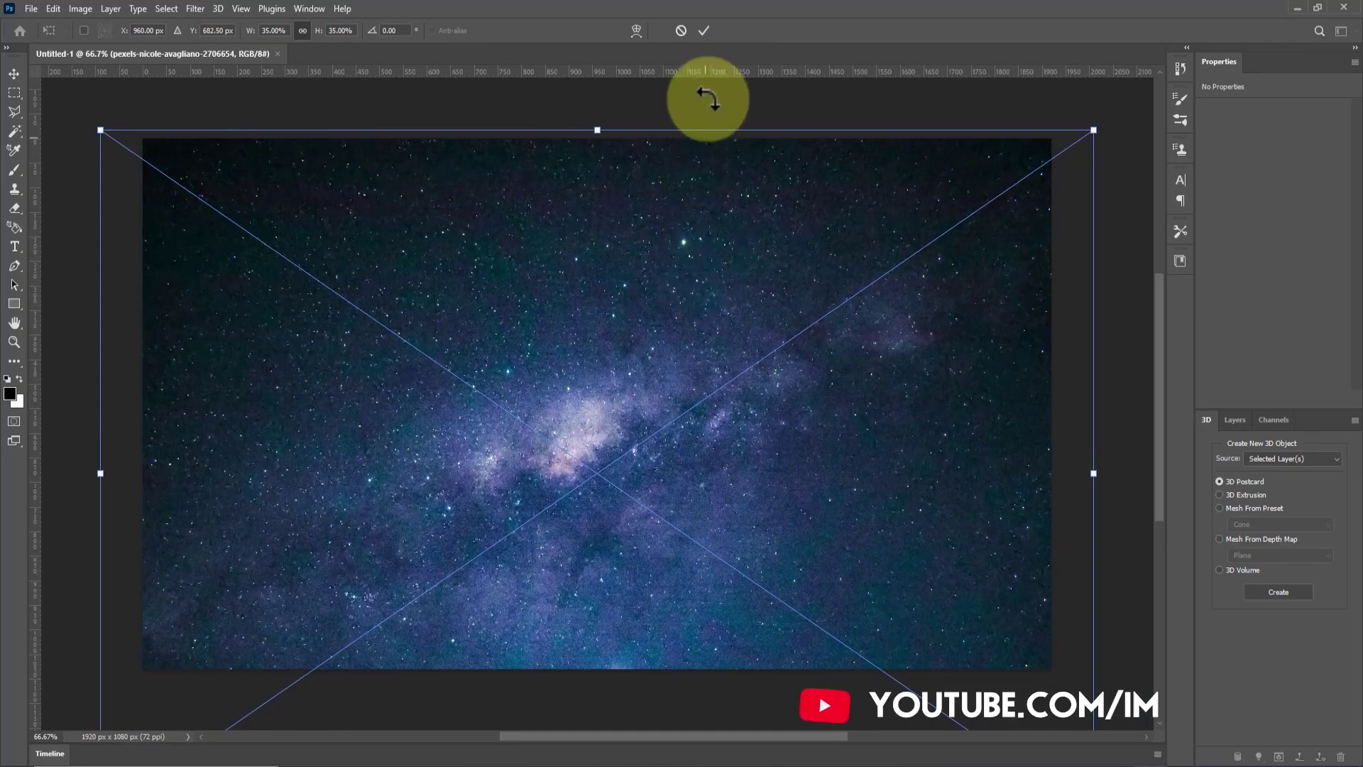
left_click(703, 31)
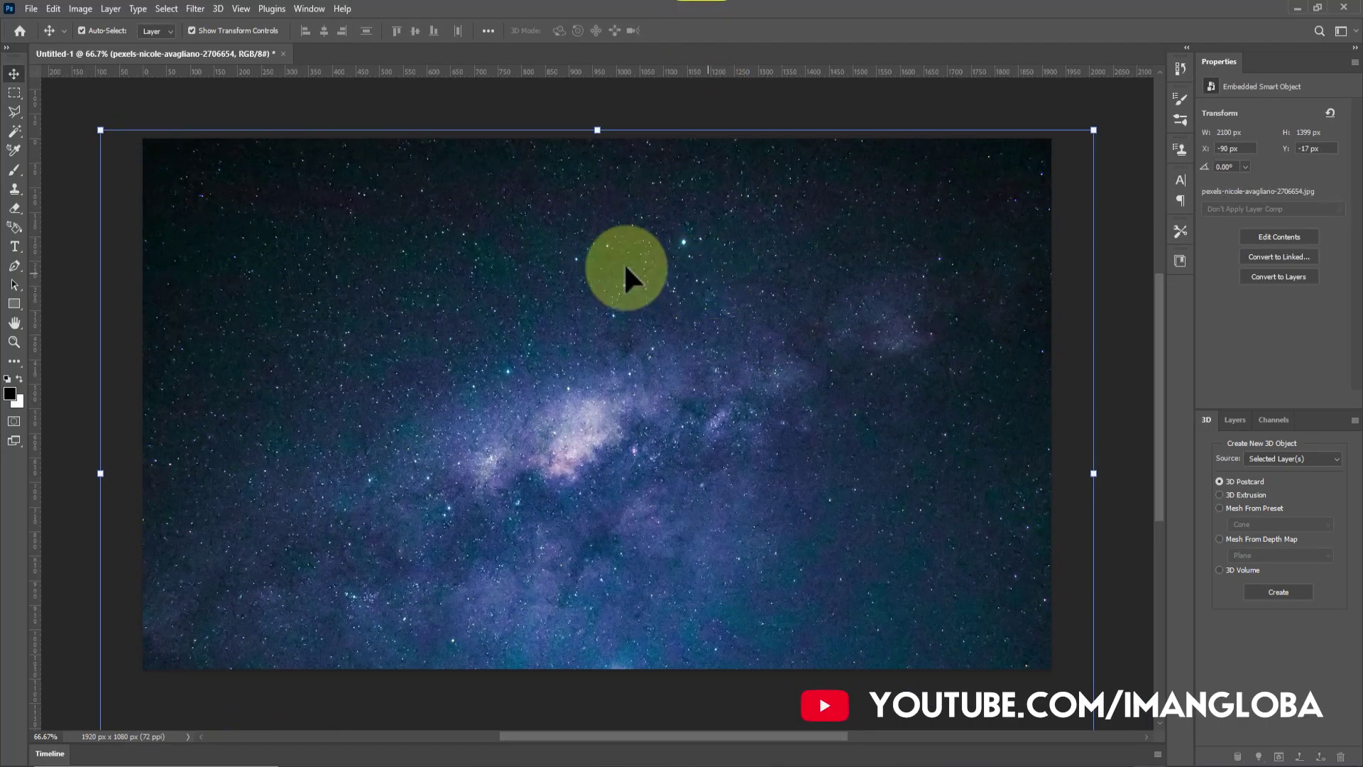
left_click(31, 8)
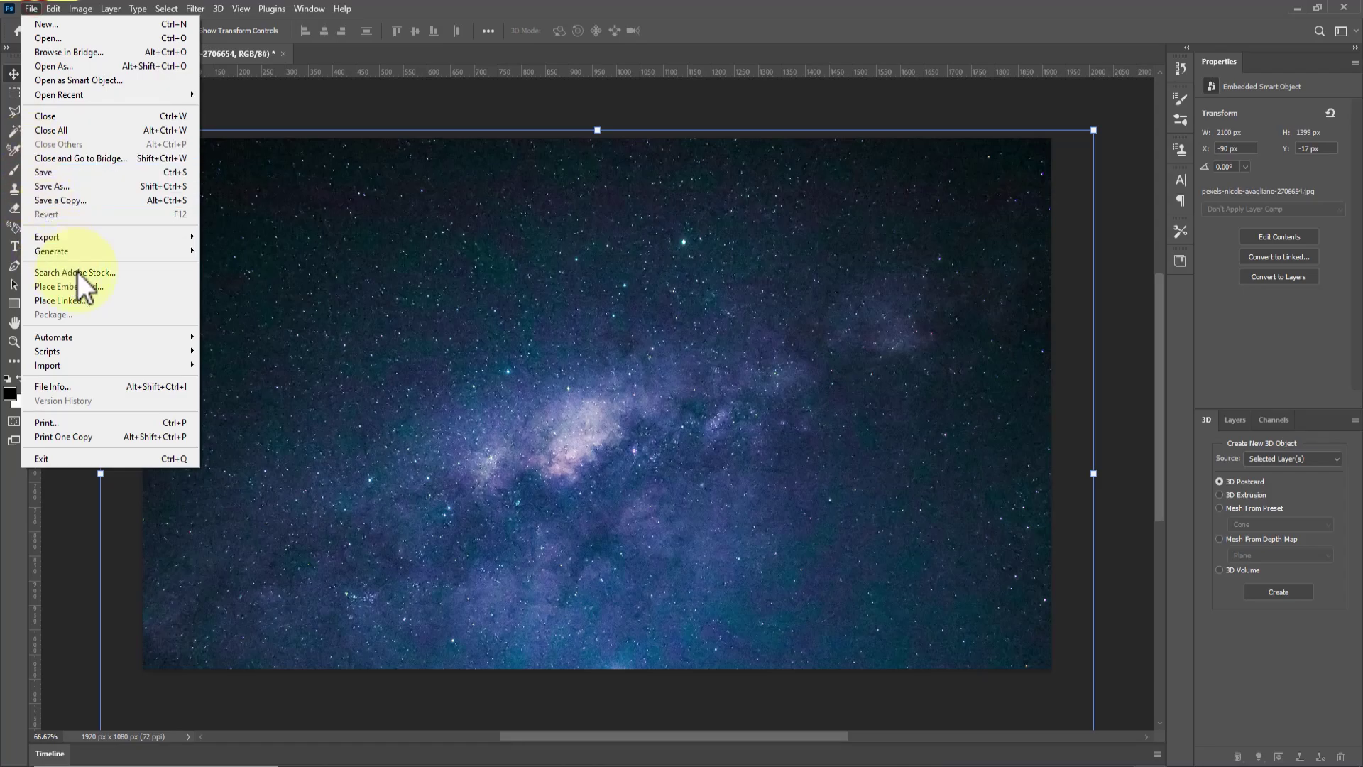
Embed the world map earth-11048.jpg above the galaxy, scaled to 148%
left_click(109, 288)
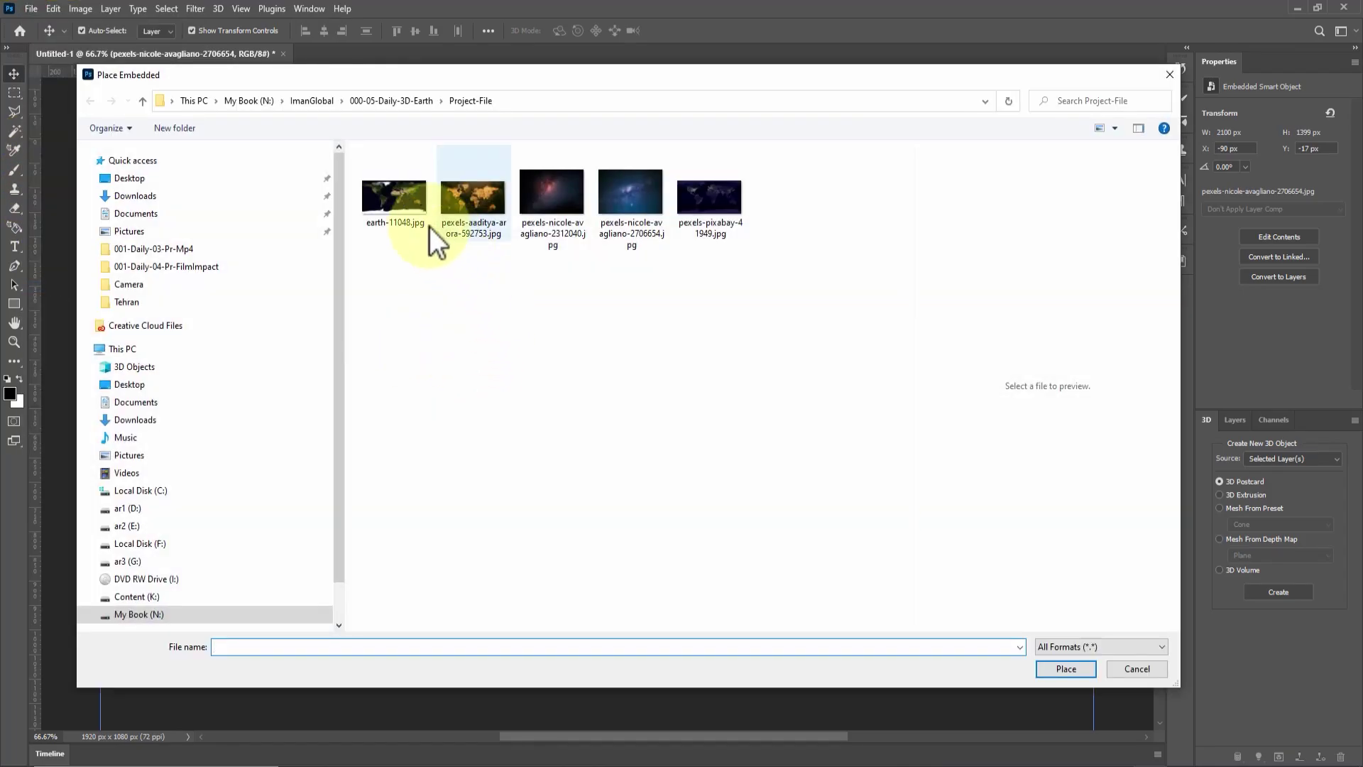
left_click(404, 209)
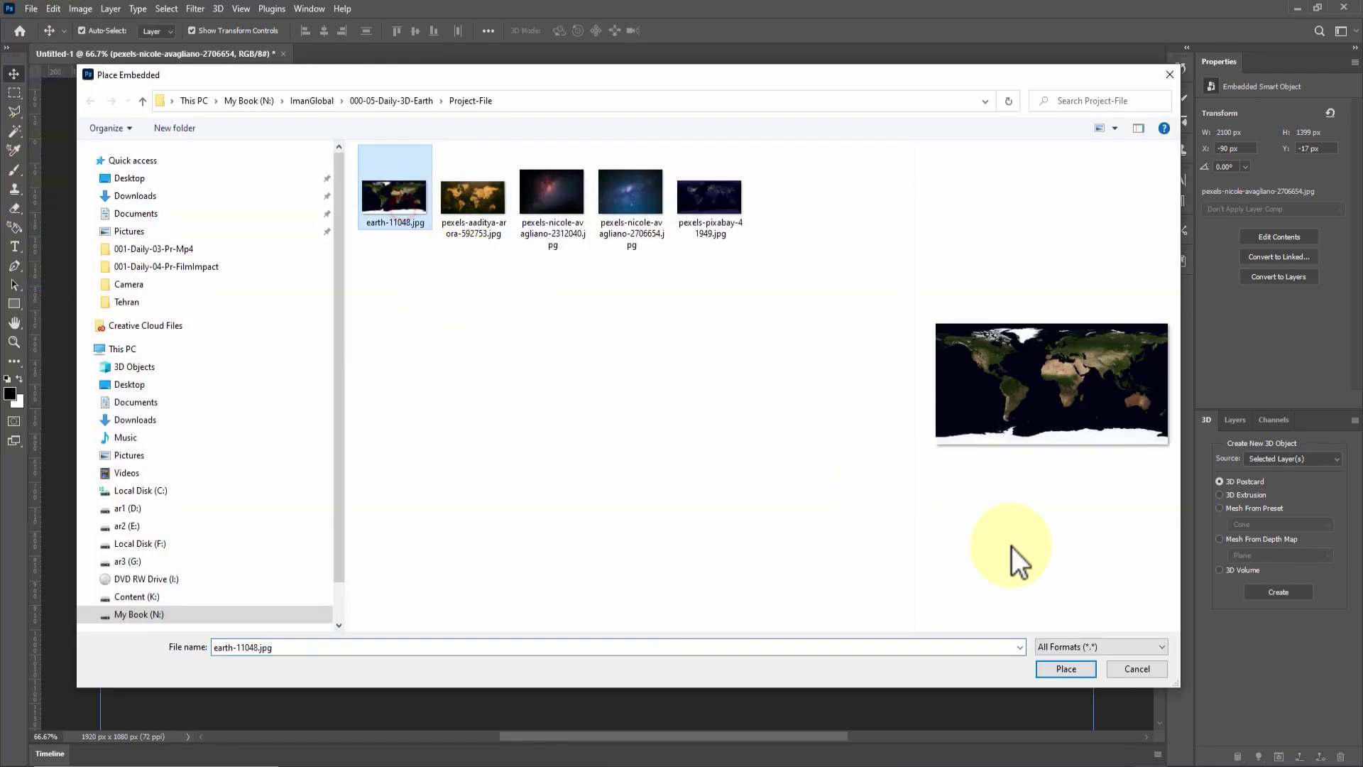
left_click(1066, 669)
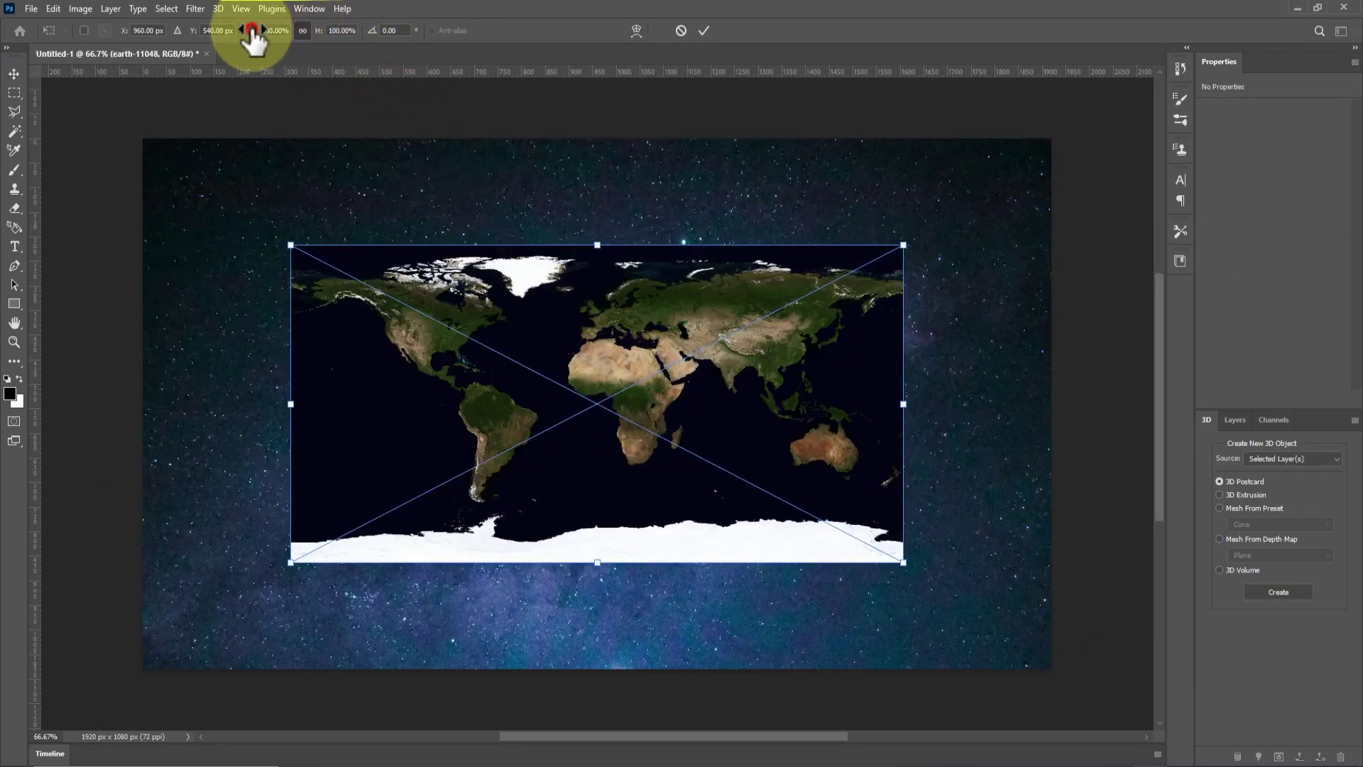
left_click_drag(251, 30, 284, 32)
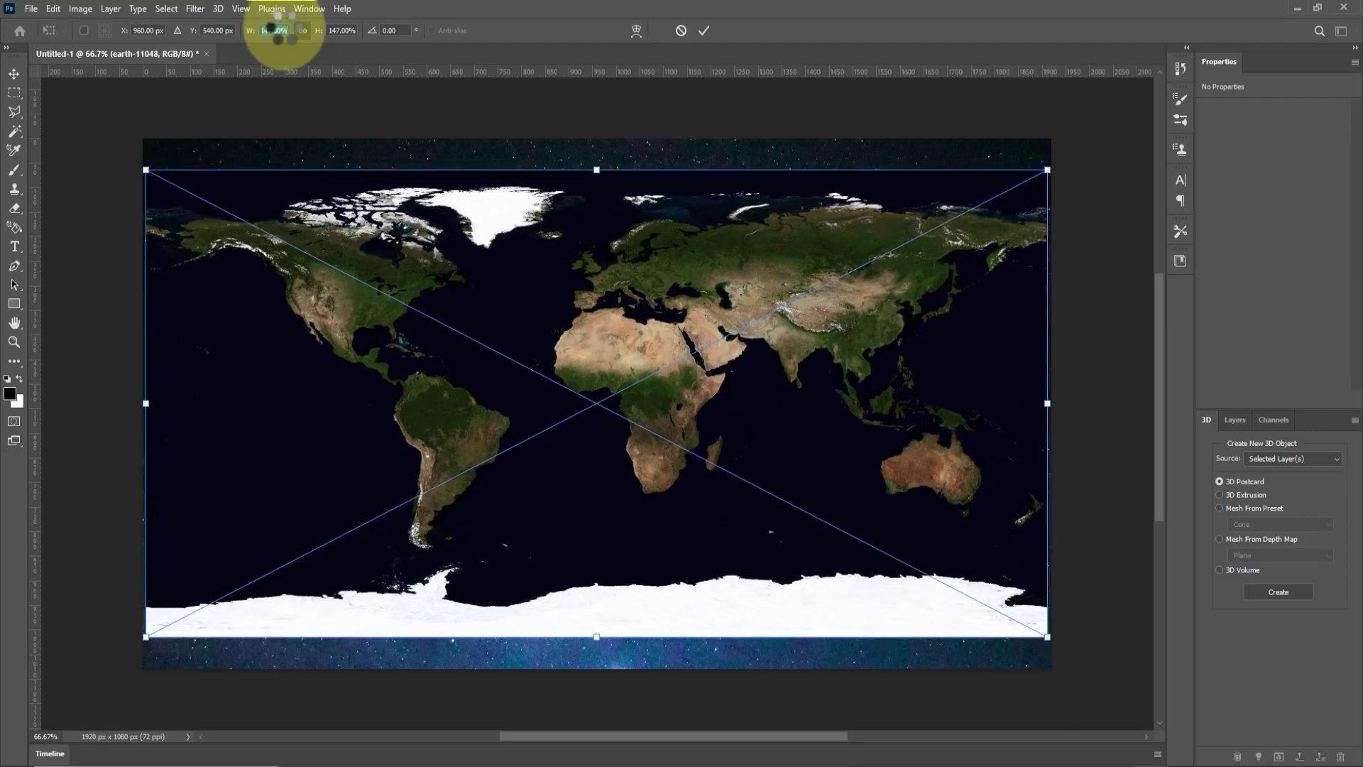
left_click_drag(284, 32, 296, 55)
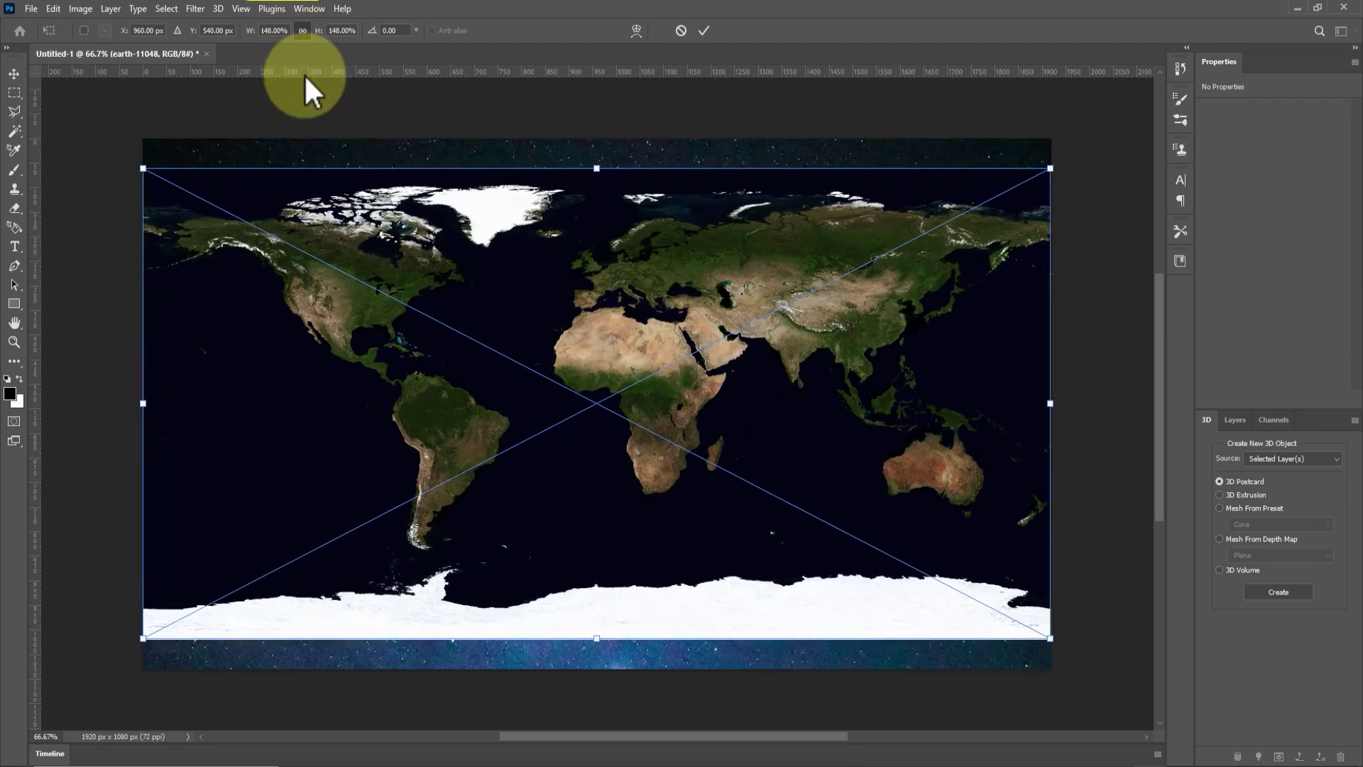
left_click(709, 32)
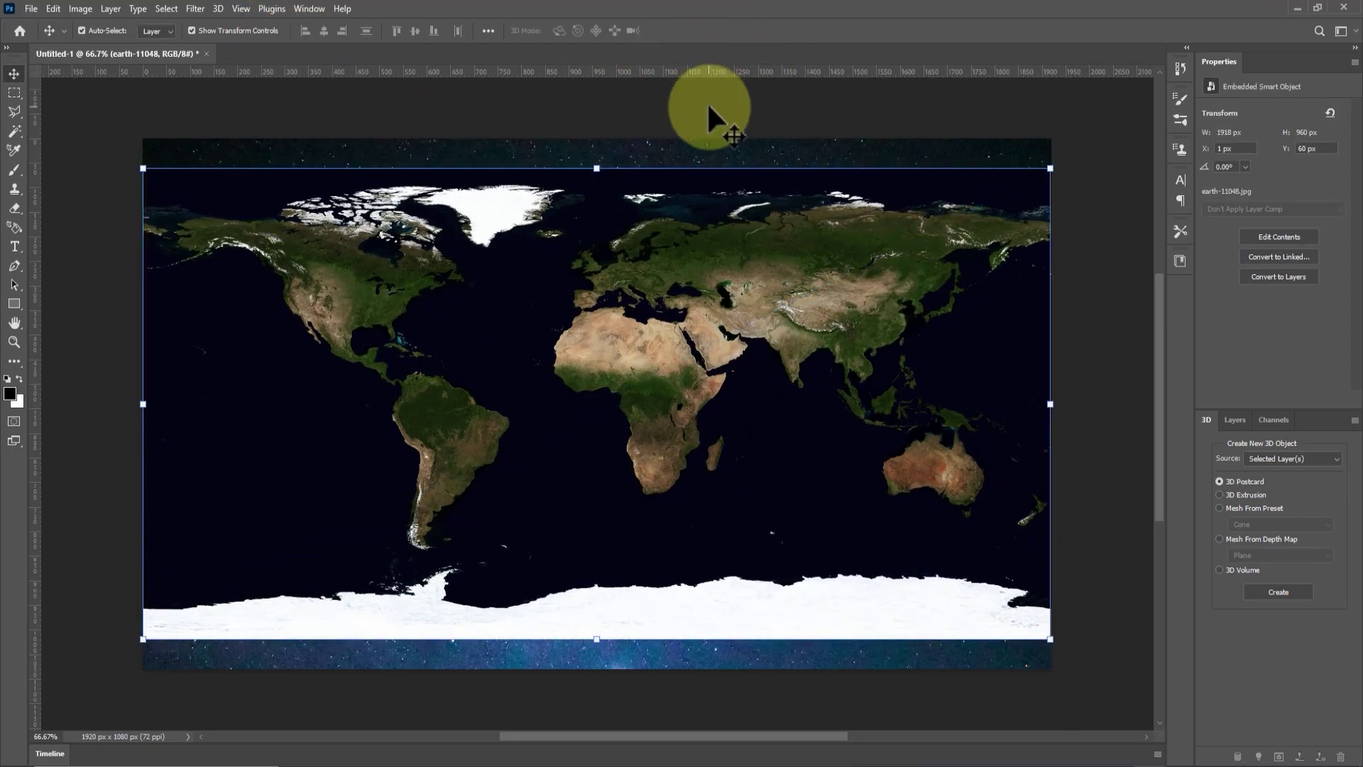
left_click(217, 8)
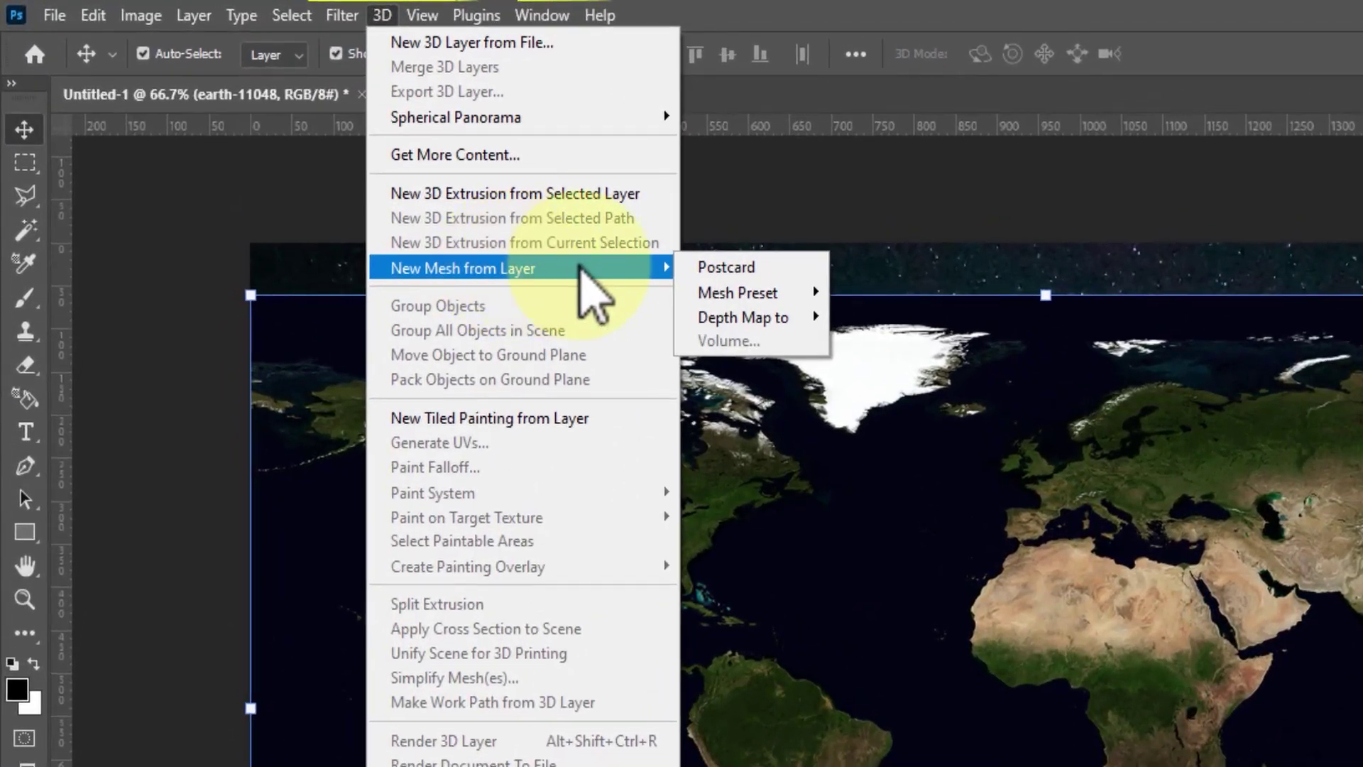
mouse_move(737, 293)
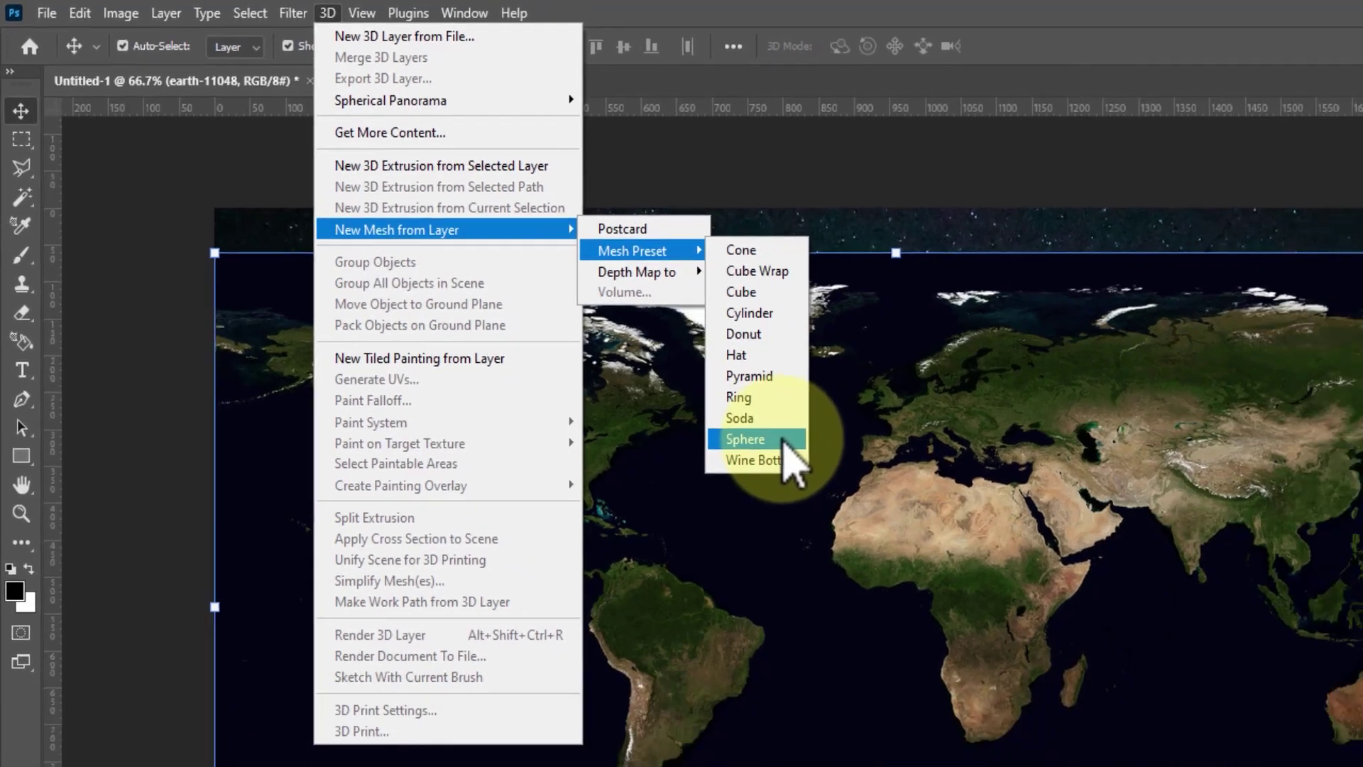
Wrap the world map onto a Sphere mesh preset and switch to the 3D workspace
left_click(895, 513)
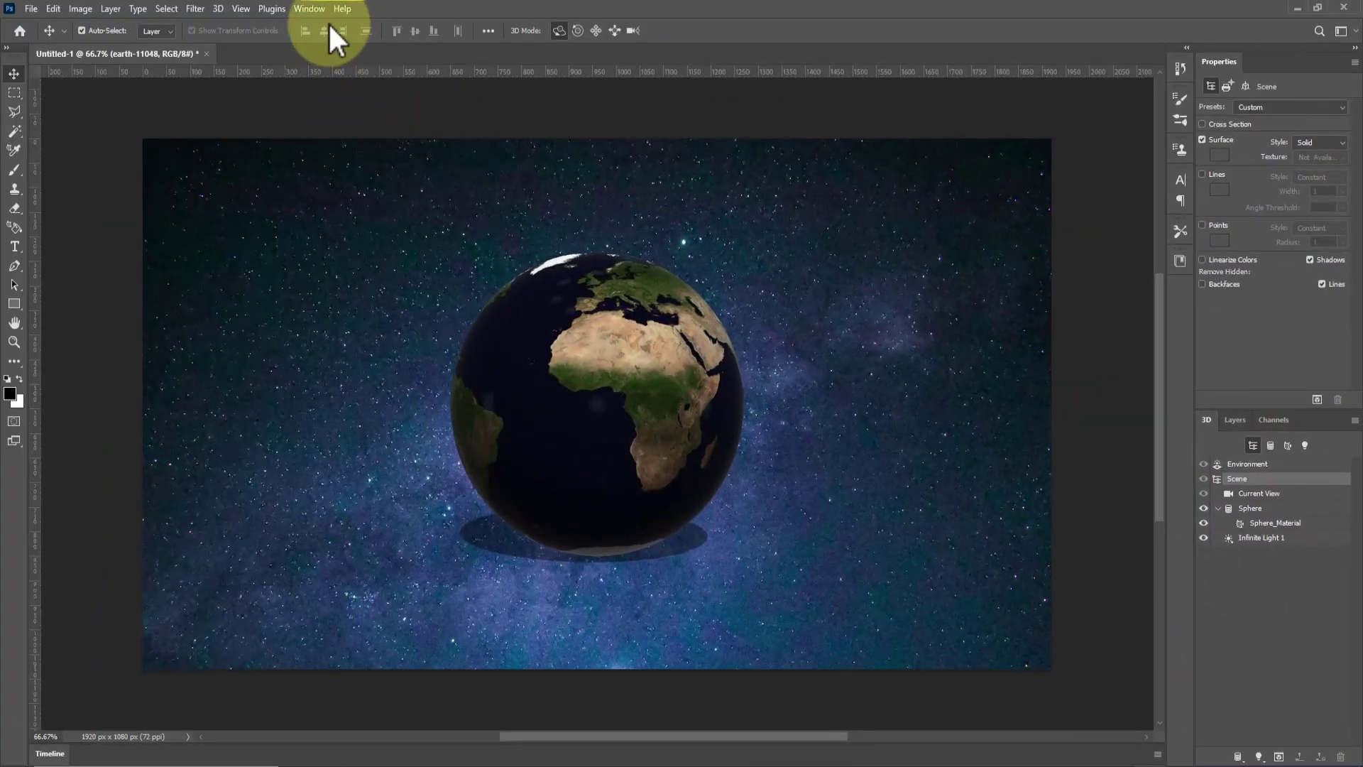
left_click(309, 8)
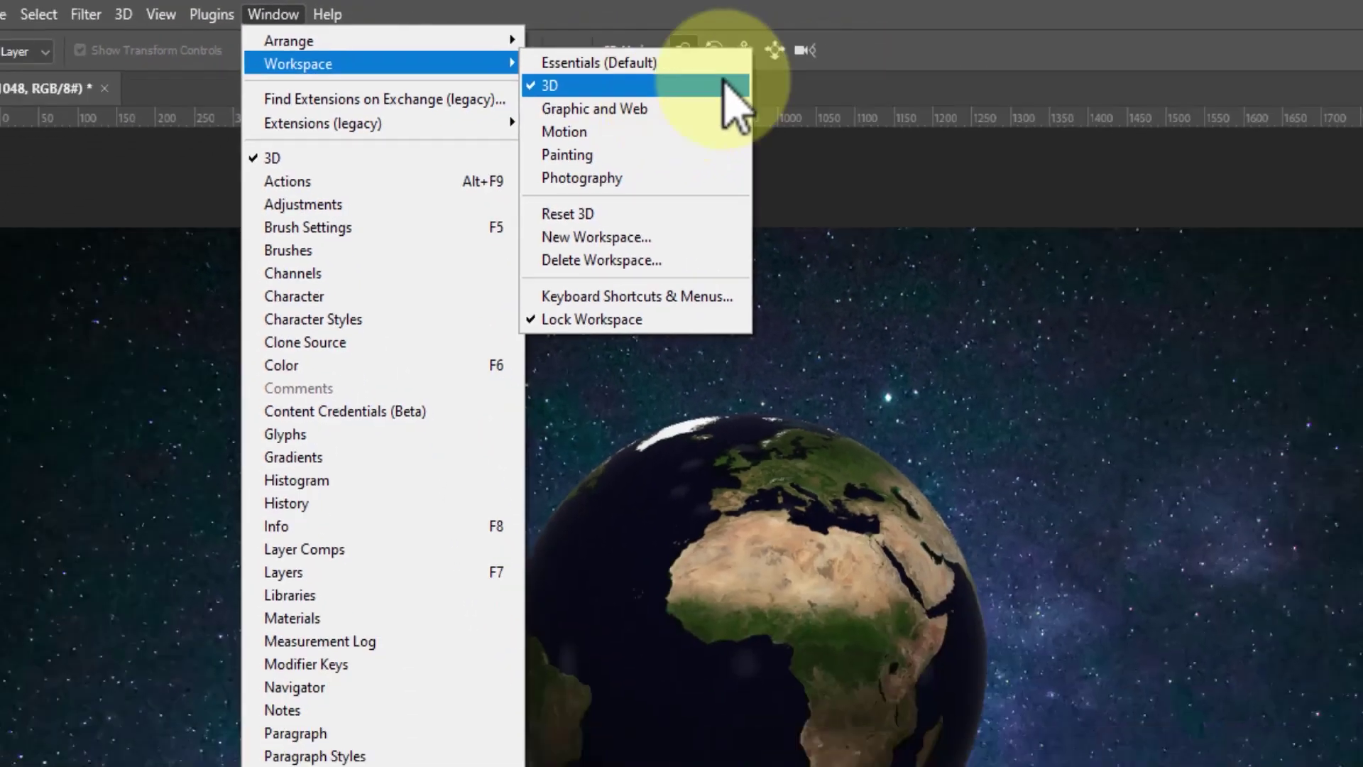
left_click(724, 80)
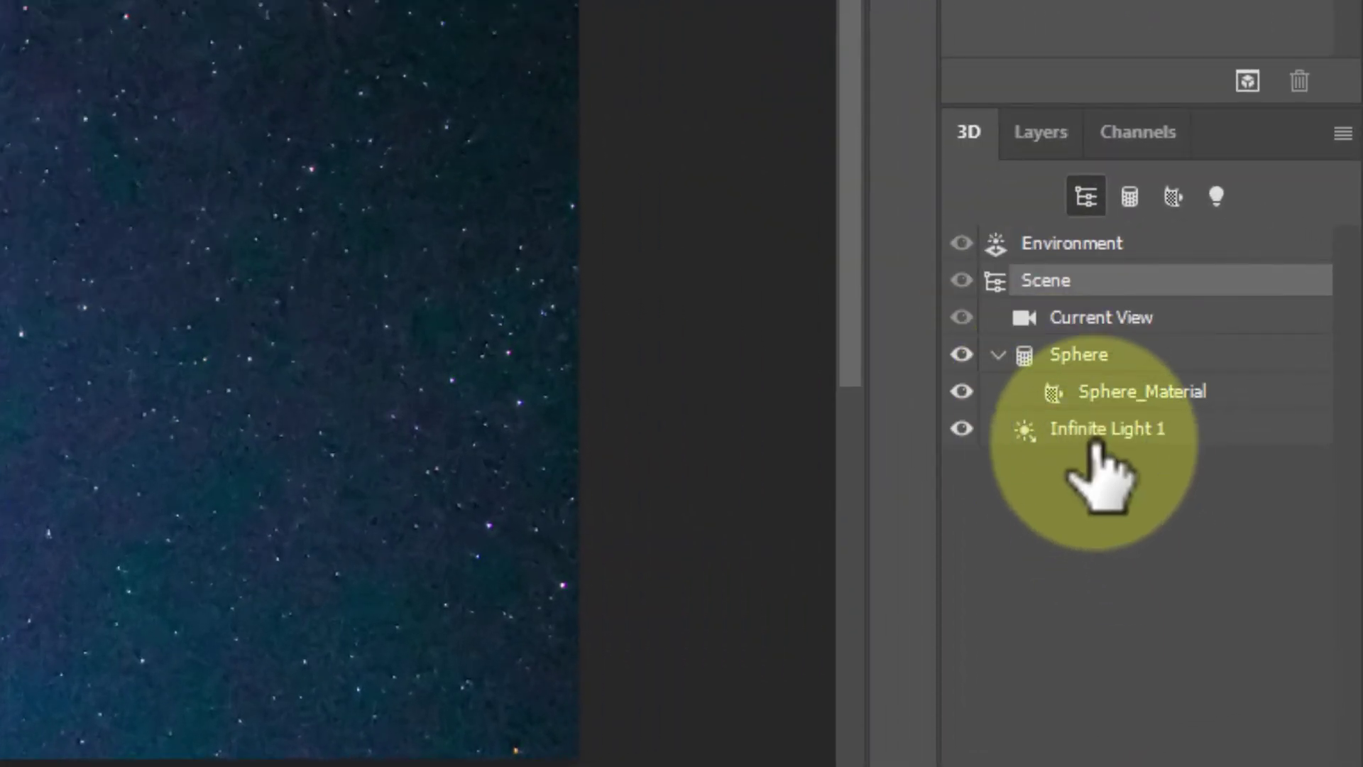
Turn off Infinite Light 1's shadow and dim its intensity to 0%
left_click(1101, 428)
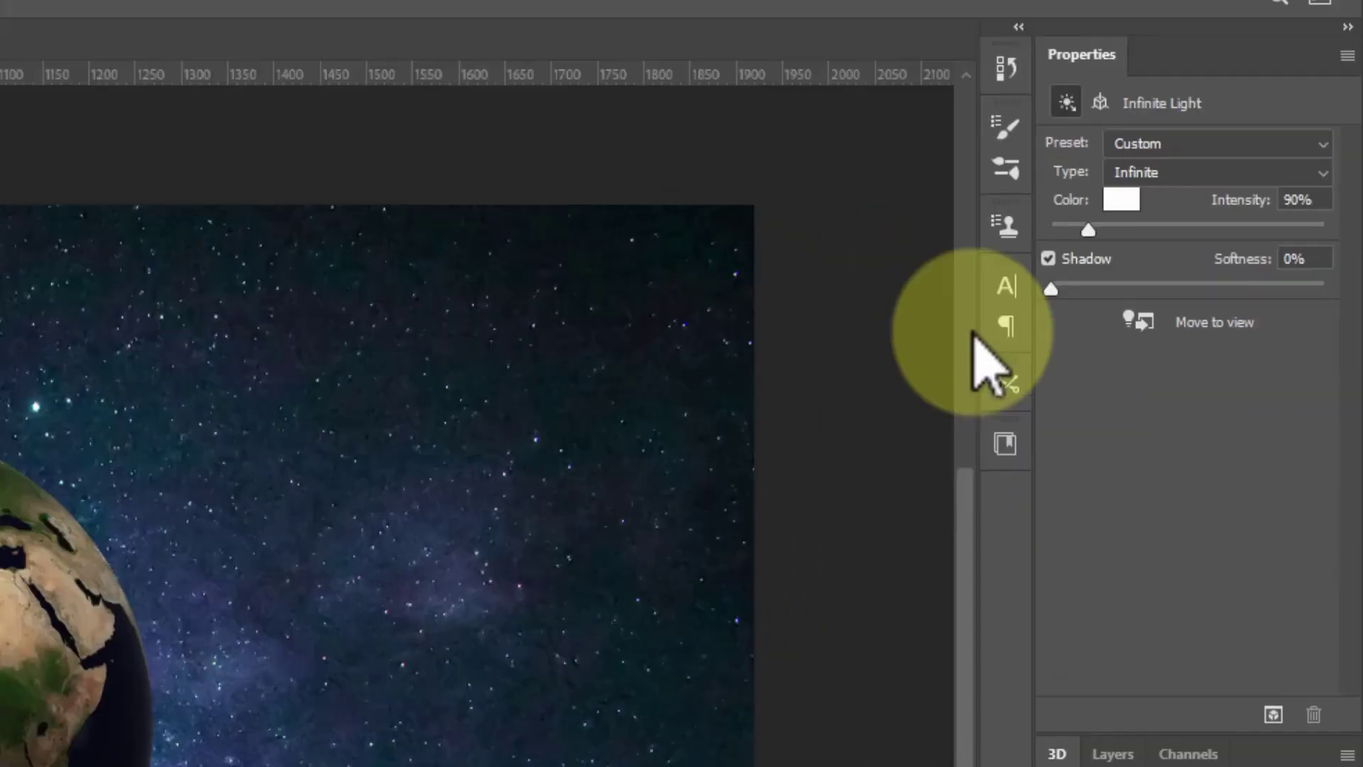
left_click(1049, 259)
left_click(1056, 318)
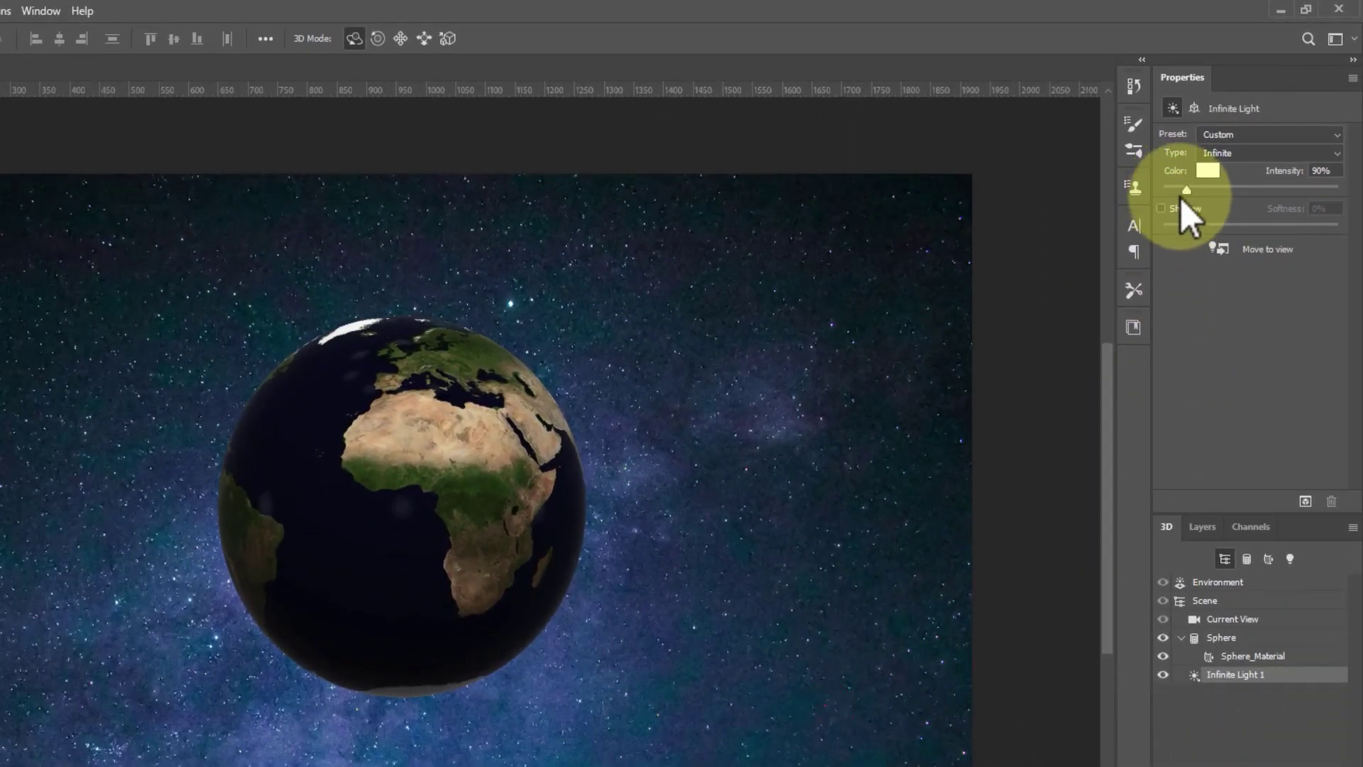
mouse_move(1186, 190)
left_mouse_down()
mouse_move(1158, 190)
mouse_move(1292, 191)
mouse_move(1198, 208)
left_mouse_up()
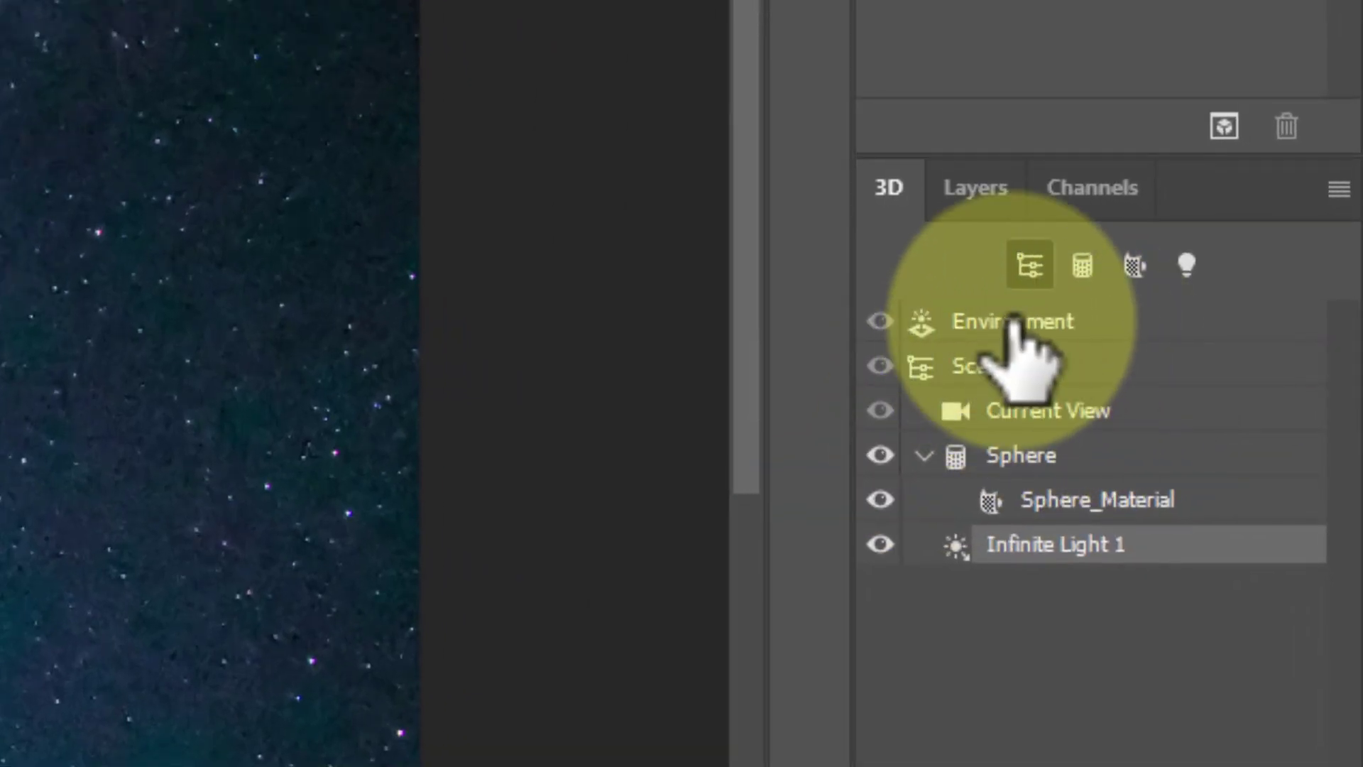
Rotate the 3D globe to show Africa, Europe and India
left_click(1134, 466)
left_click(994, 366)
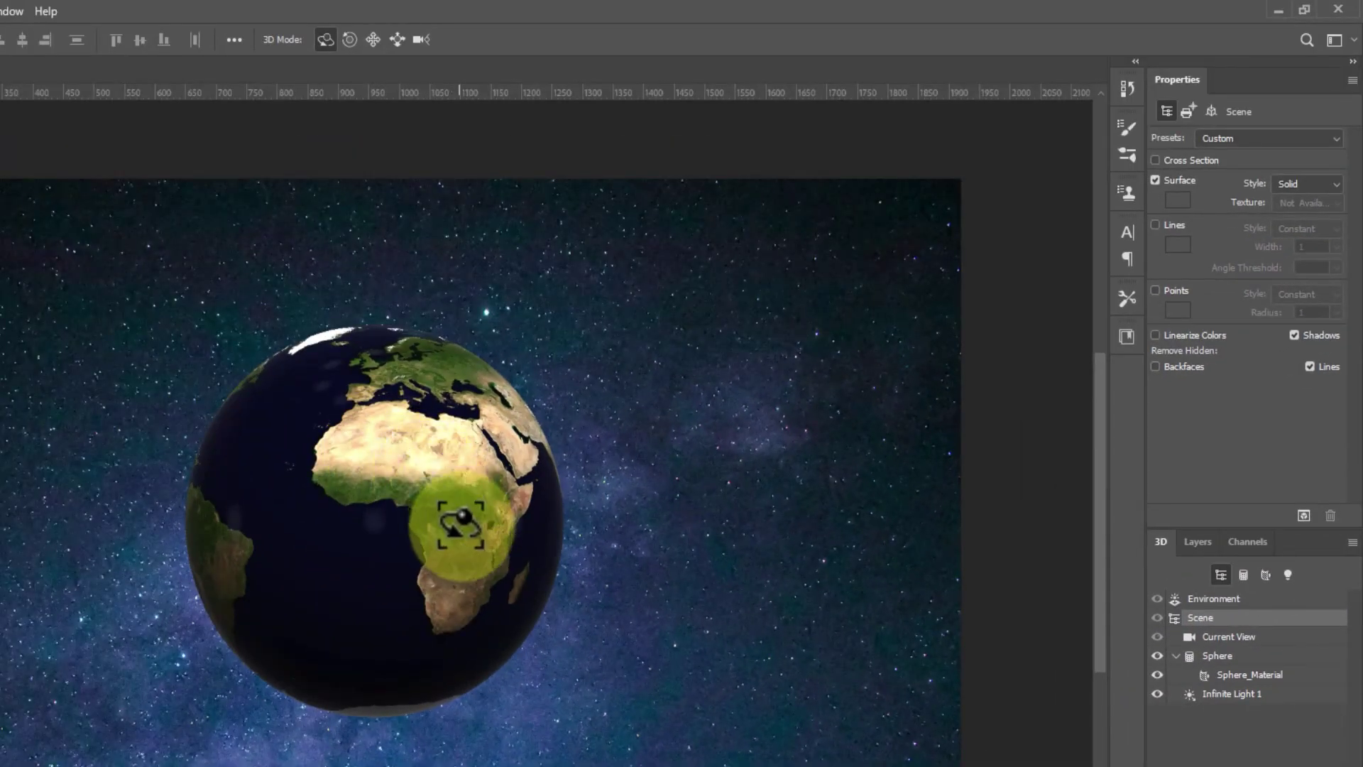
mouse_move(462, 523)
left_mouse_down()
mouse_move(369, 522)
mouse_move(504, 560)
mouse_move(500, 548)
left_mouse_up()
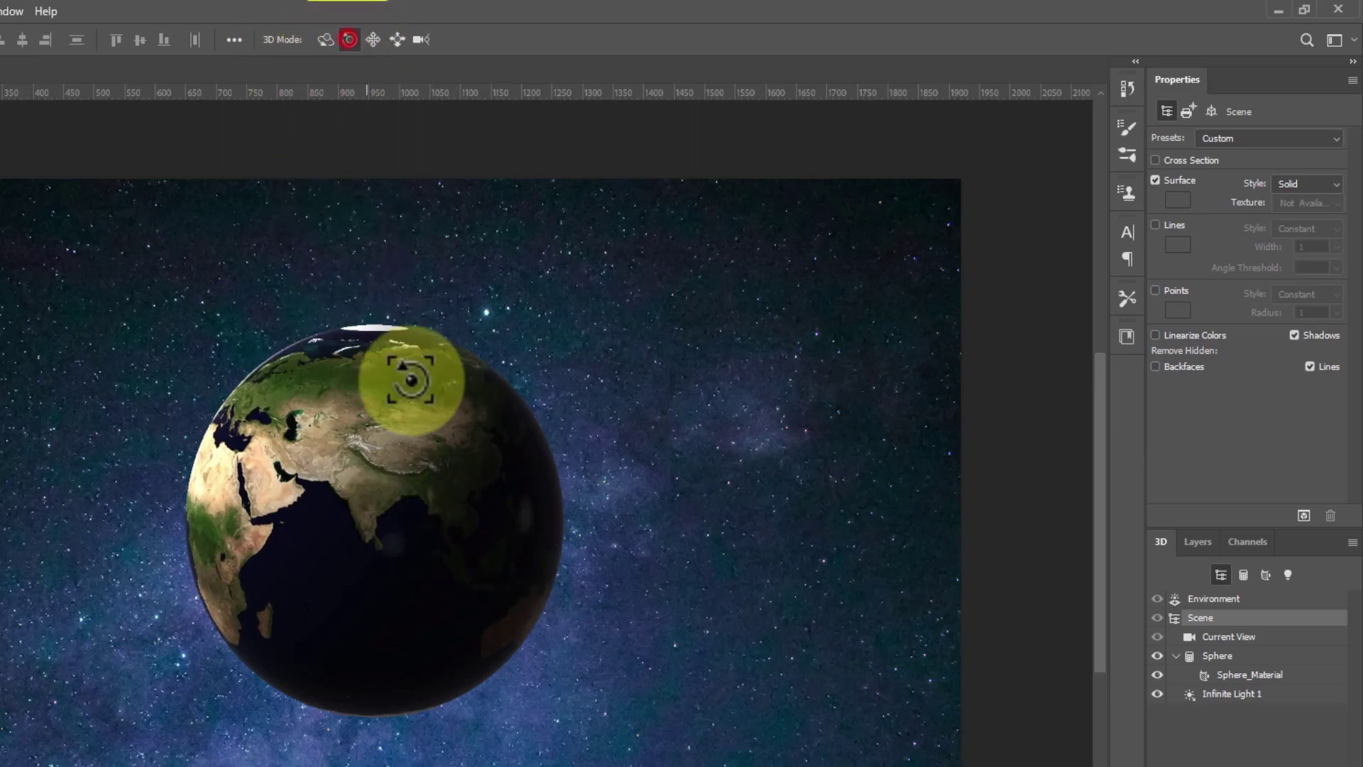
mouse_move(418, 433)
left_mouse_down()
mouse_move(435, 365)
mouse_move(461, 421)
mouse_move(395, 411)
mouse_move(324, 428)
left_mouse_up()
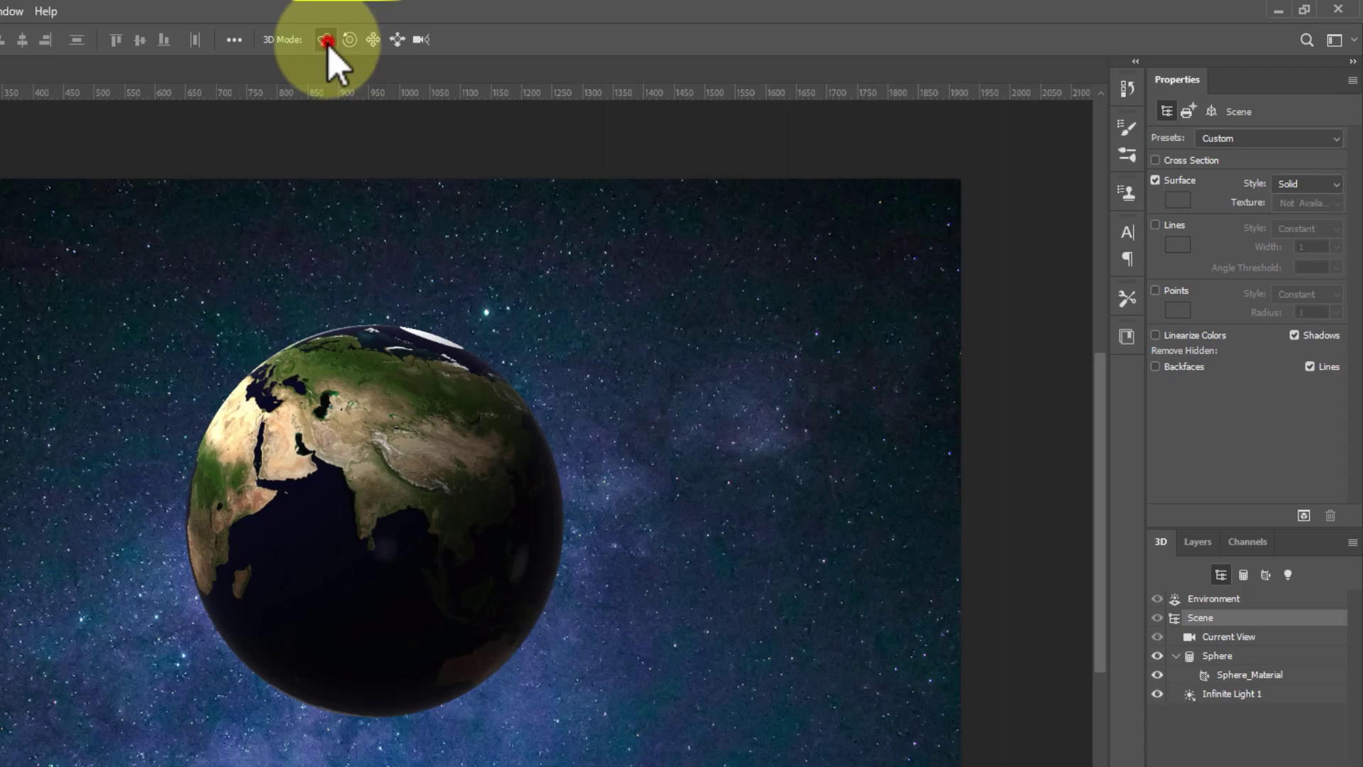
mouse_move(411, 430)
left_mouse_down()
mouse_move(443, 429)
mouse_move(426, 429)
left_mouse_up()
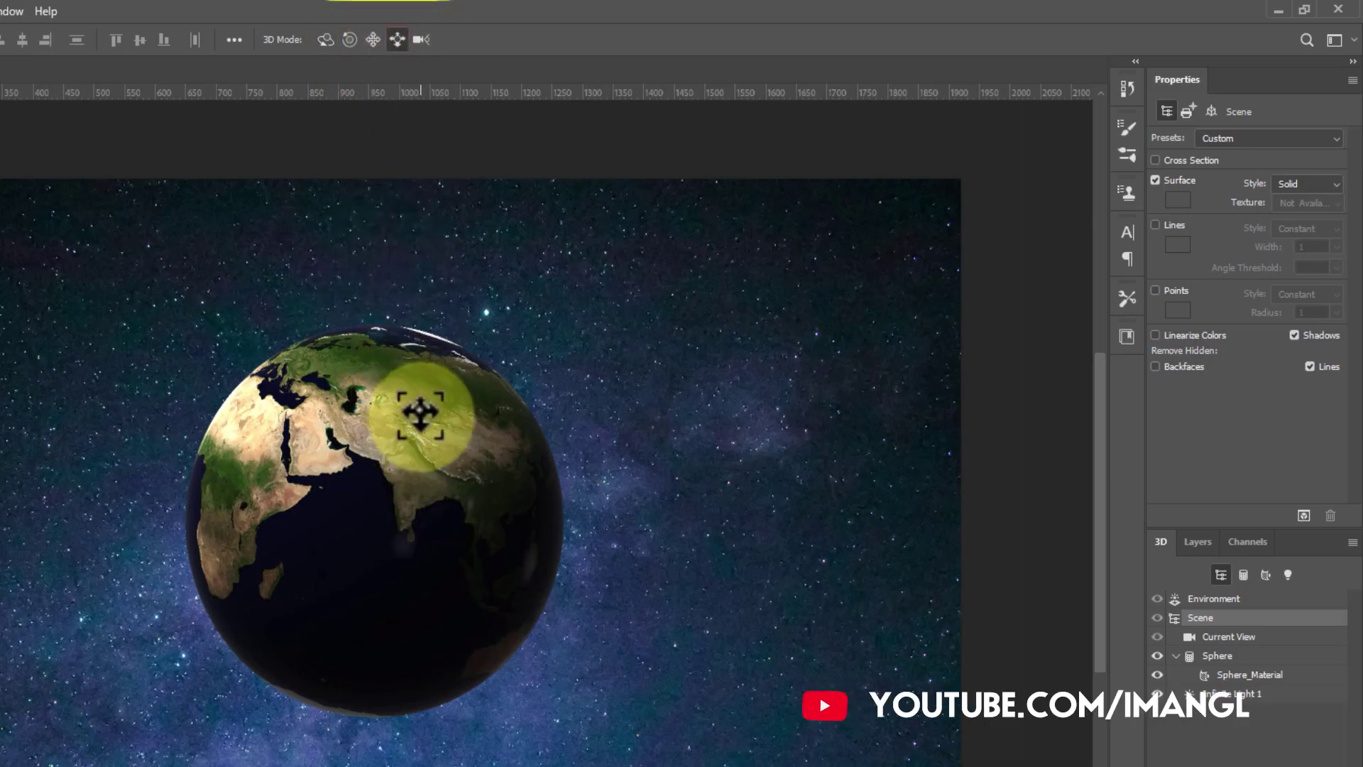
mouse_move(421, 431)
left_mouse_down()
mouse_move(404, 526)
mouse_move(505, 518)
mouse_move(454, 522)
left_mouse_up()
Shrink the globe and move it toward the centre of the canvas
left_click(423, 44)
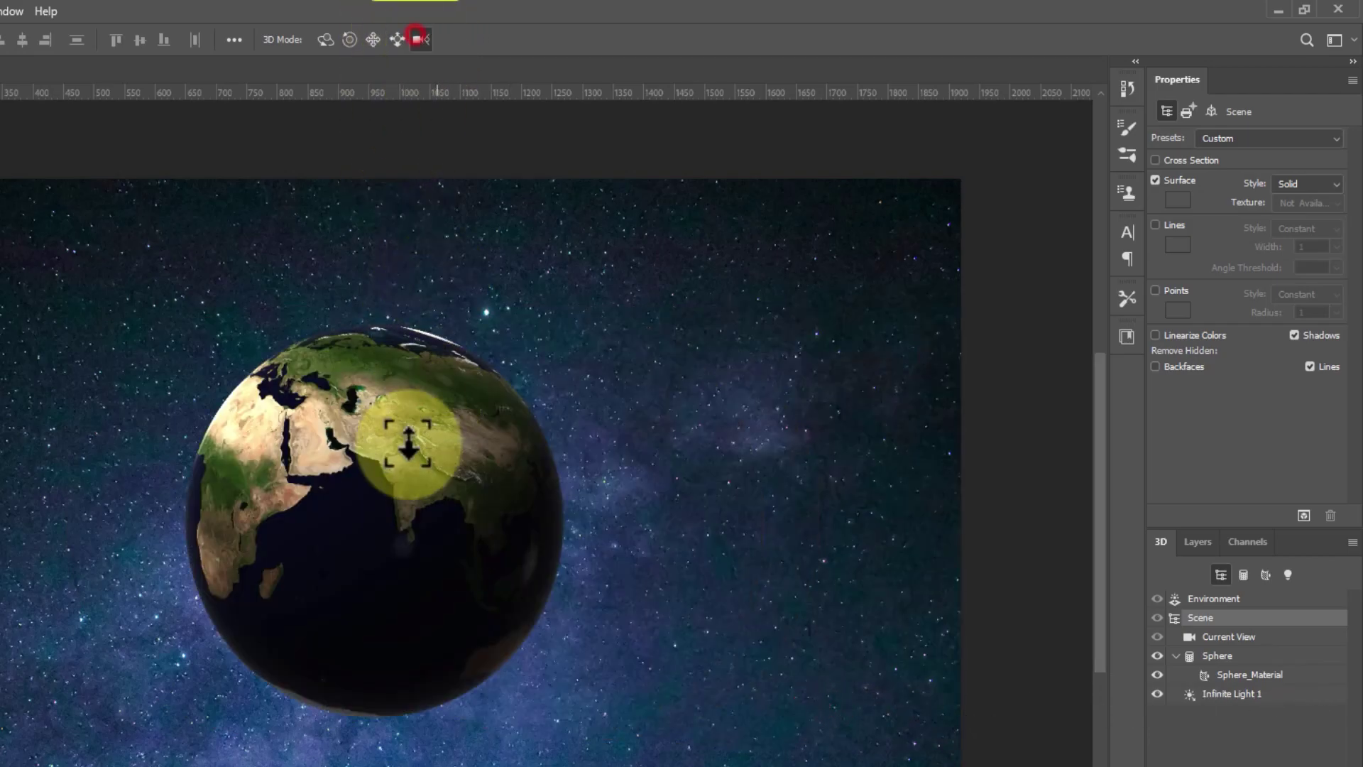
mouse_move(408, 469)
left_mouse_down()
mouse_move(417, 524)
mouse_move(533, 593)
mouse_move(664, 411)
mouse_move(718, 210)
mouse_move(650, 505)
left_mouse_up()
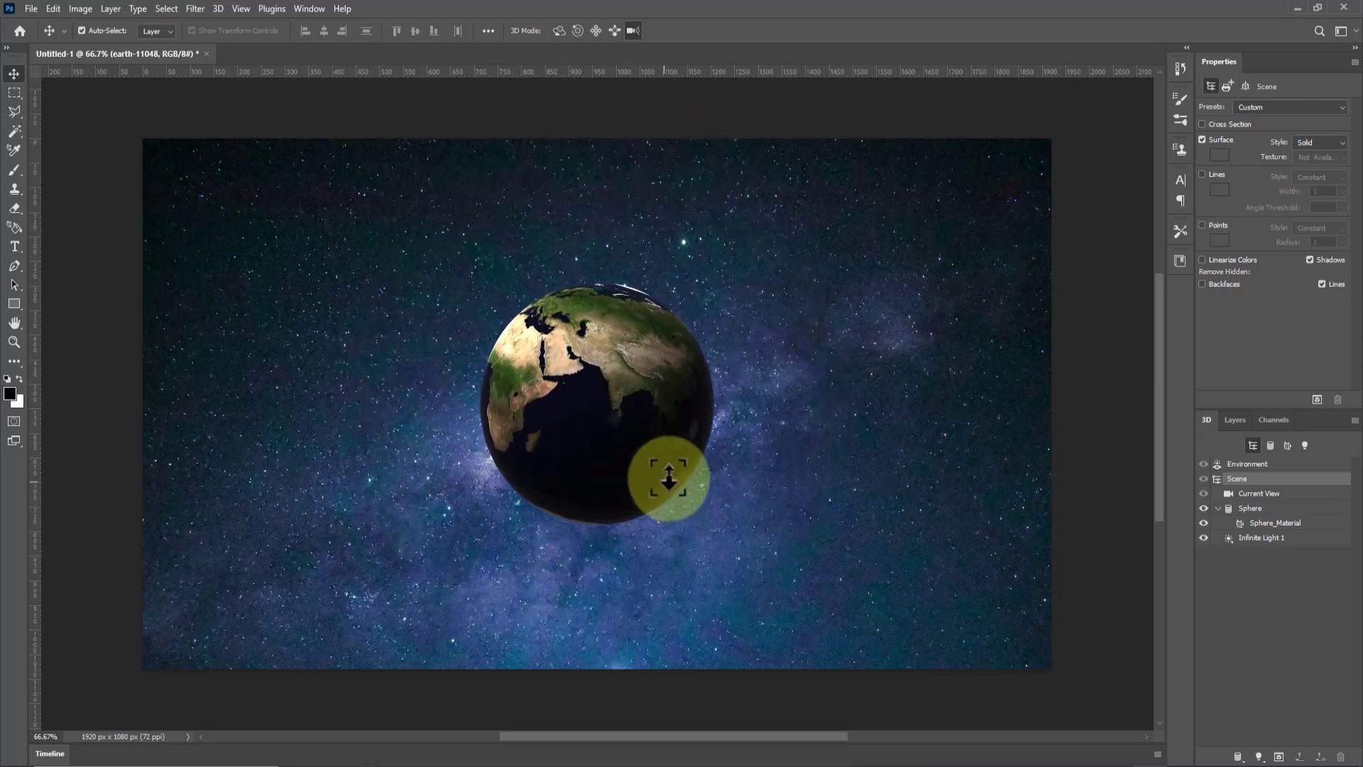
left_click(559, 30)
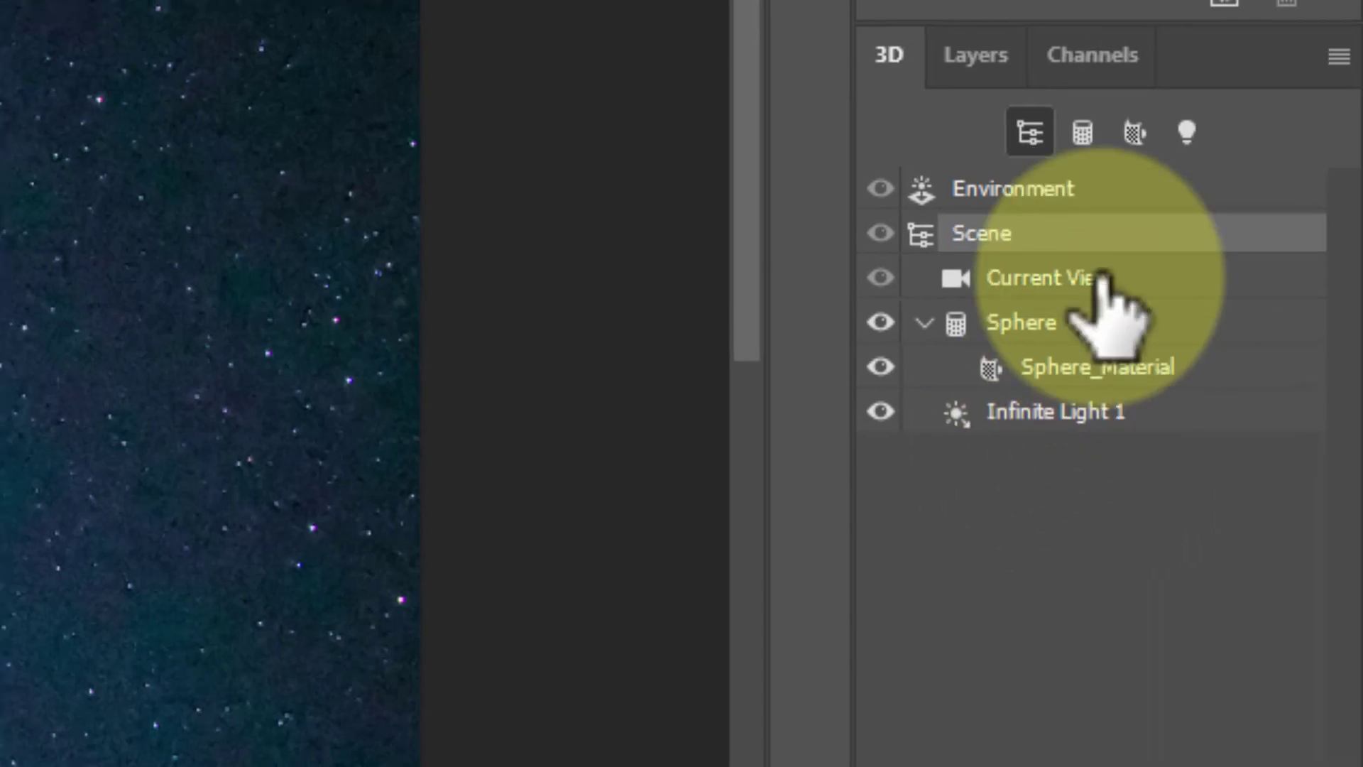
Show the layer list with earth-11048 collapsed and bring up the layer effects menu
left_click(1062, 213)
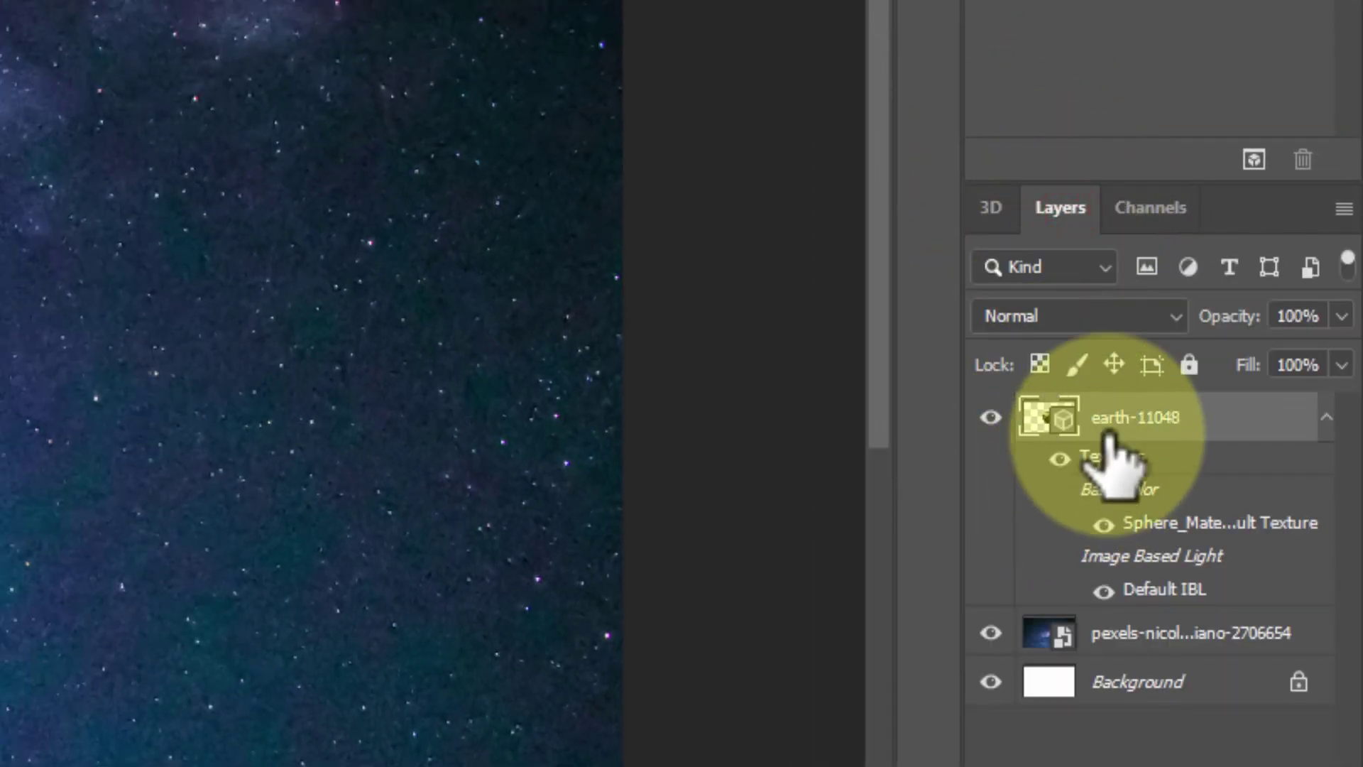
left_click(1328, 418)
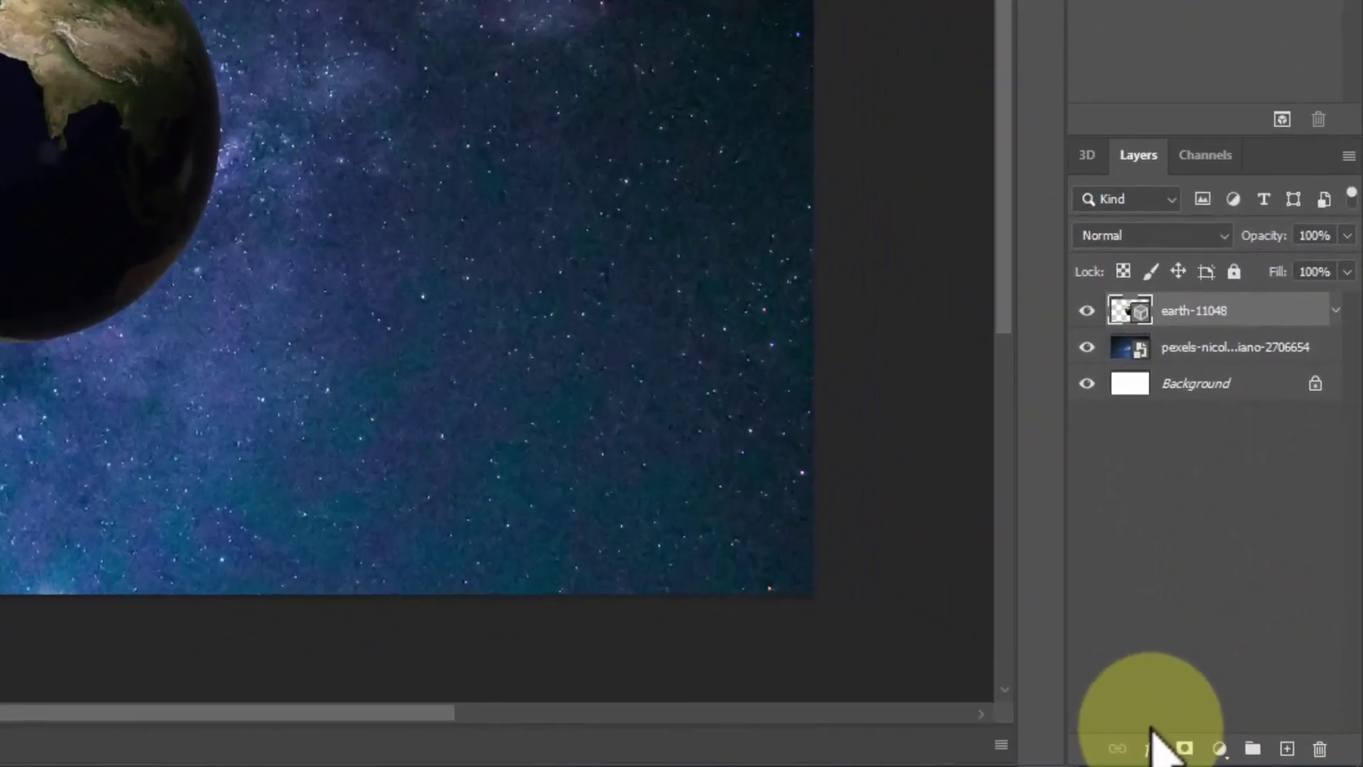
left_click(1102, 743)
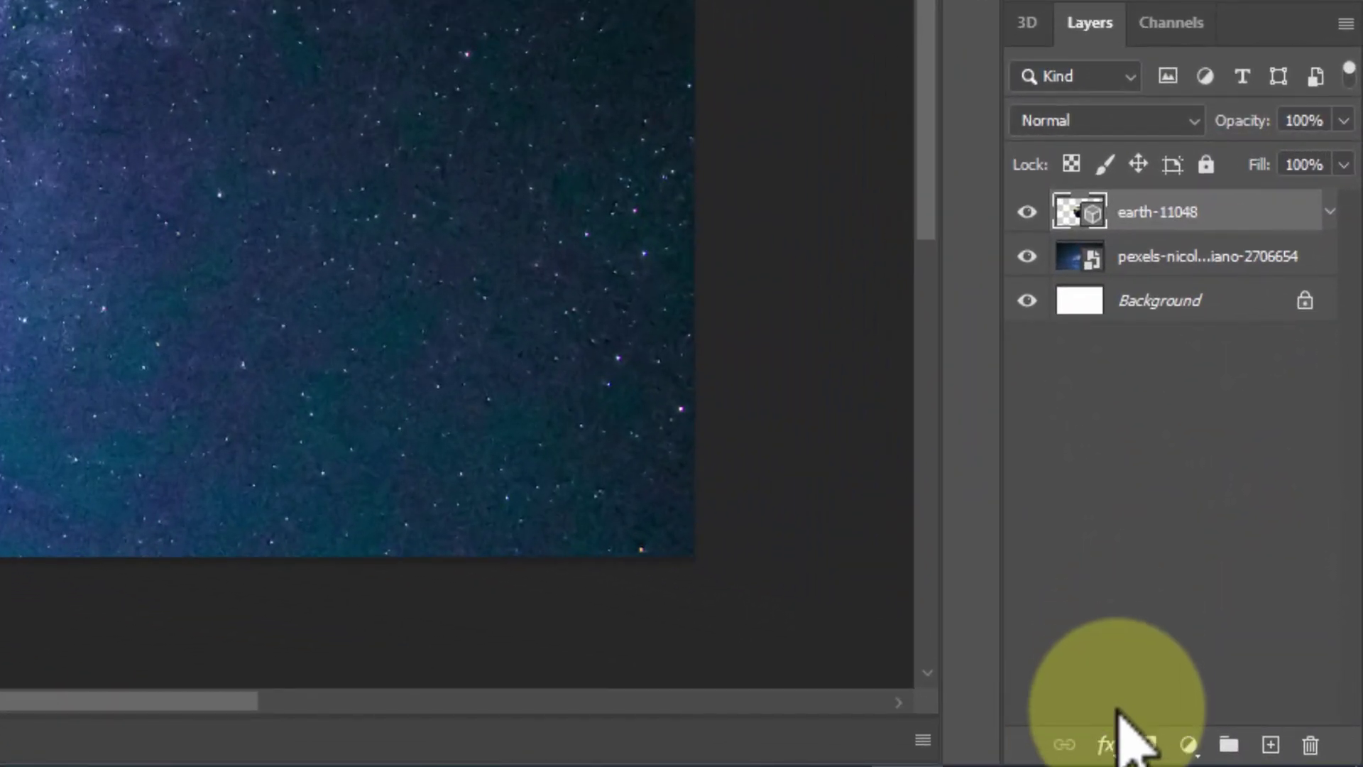
left_click(1105, 743)
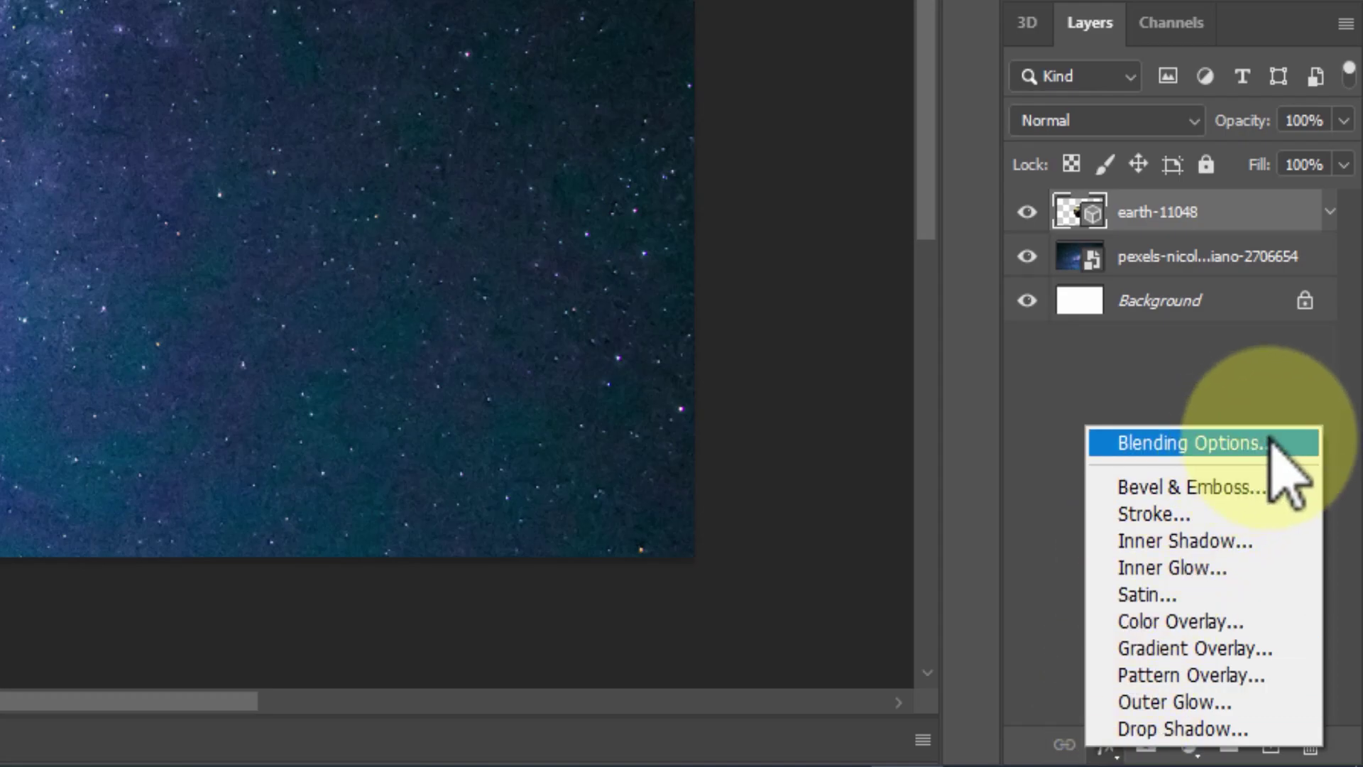
Open Layer Style for the earth-11048 layer and enable Inner Glow
left_click(1086, 398)
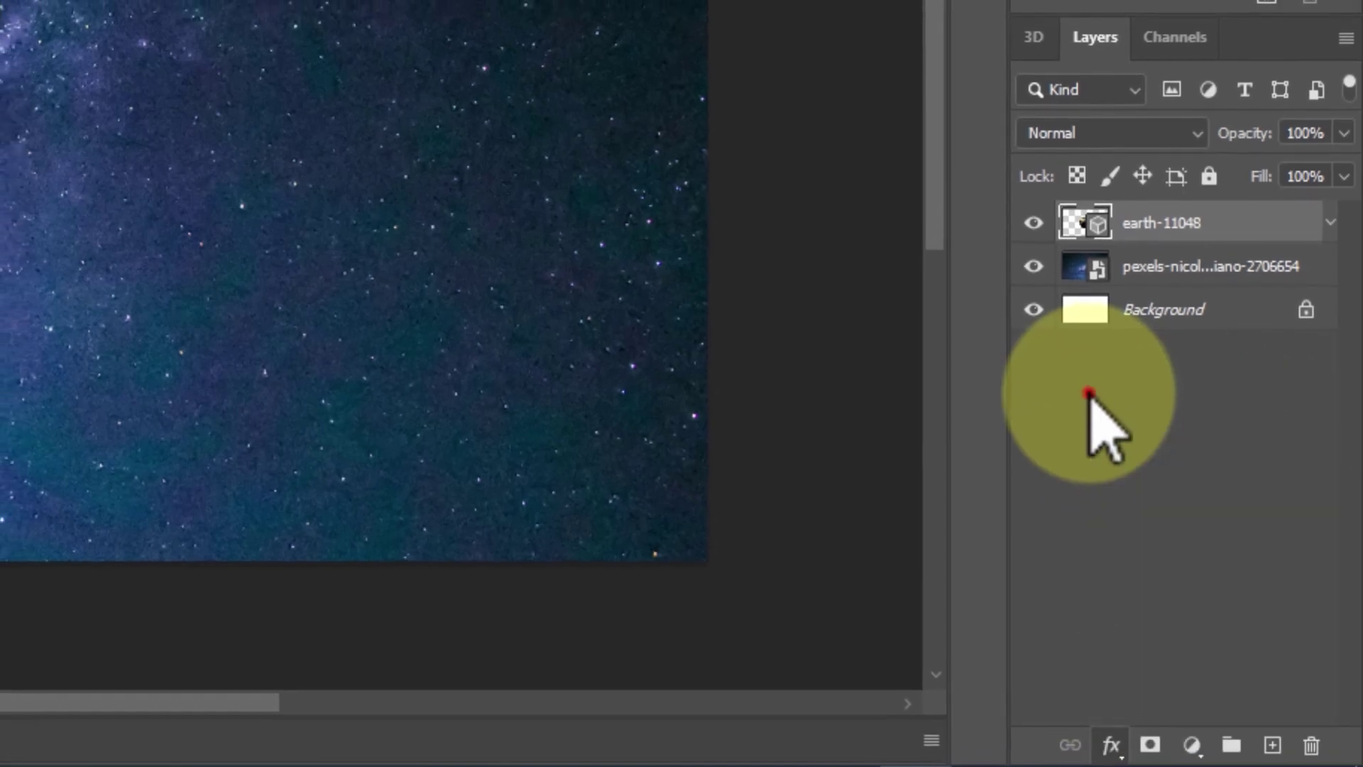
double_click(1268, 228)
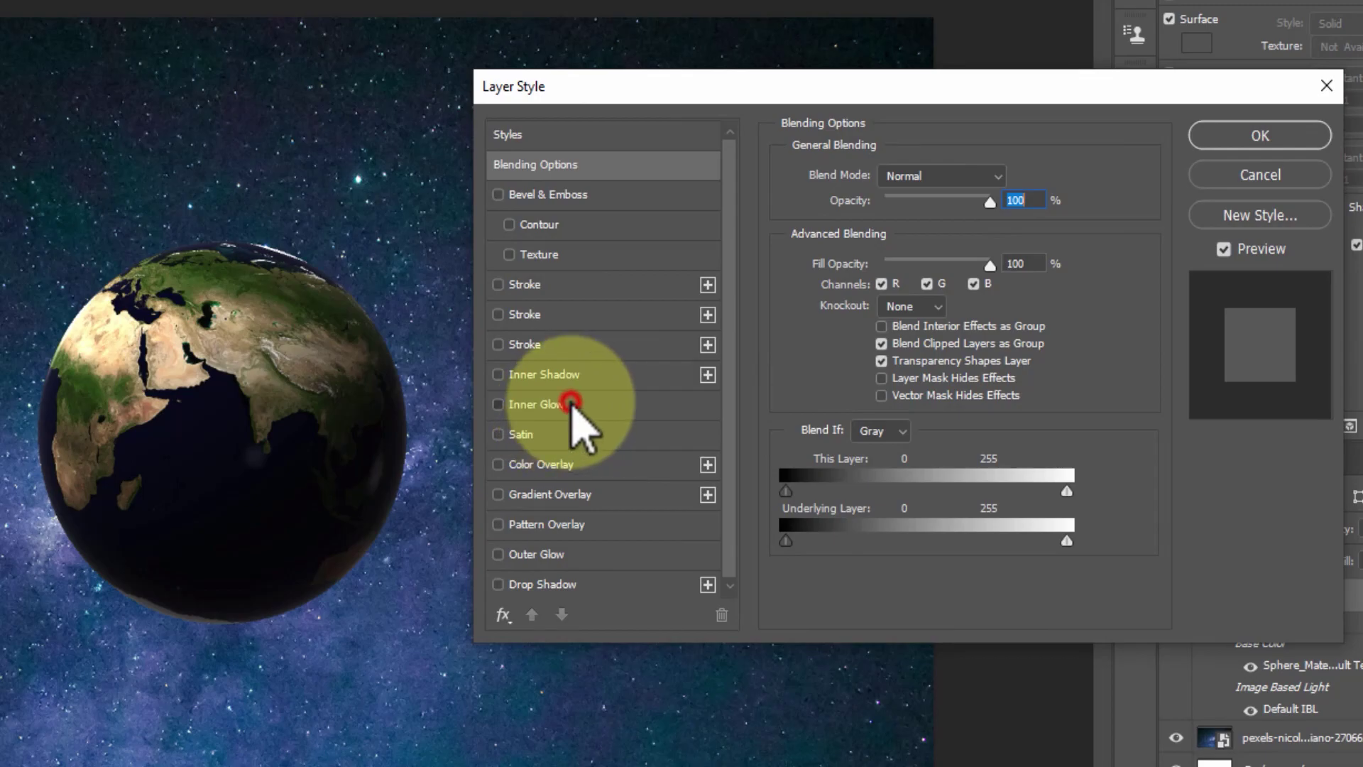
left_click(572, 405)
Set the inner glow to Color Dodge with a light cyan-blue 63d5ff colour
left_click(904, 177)
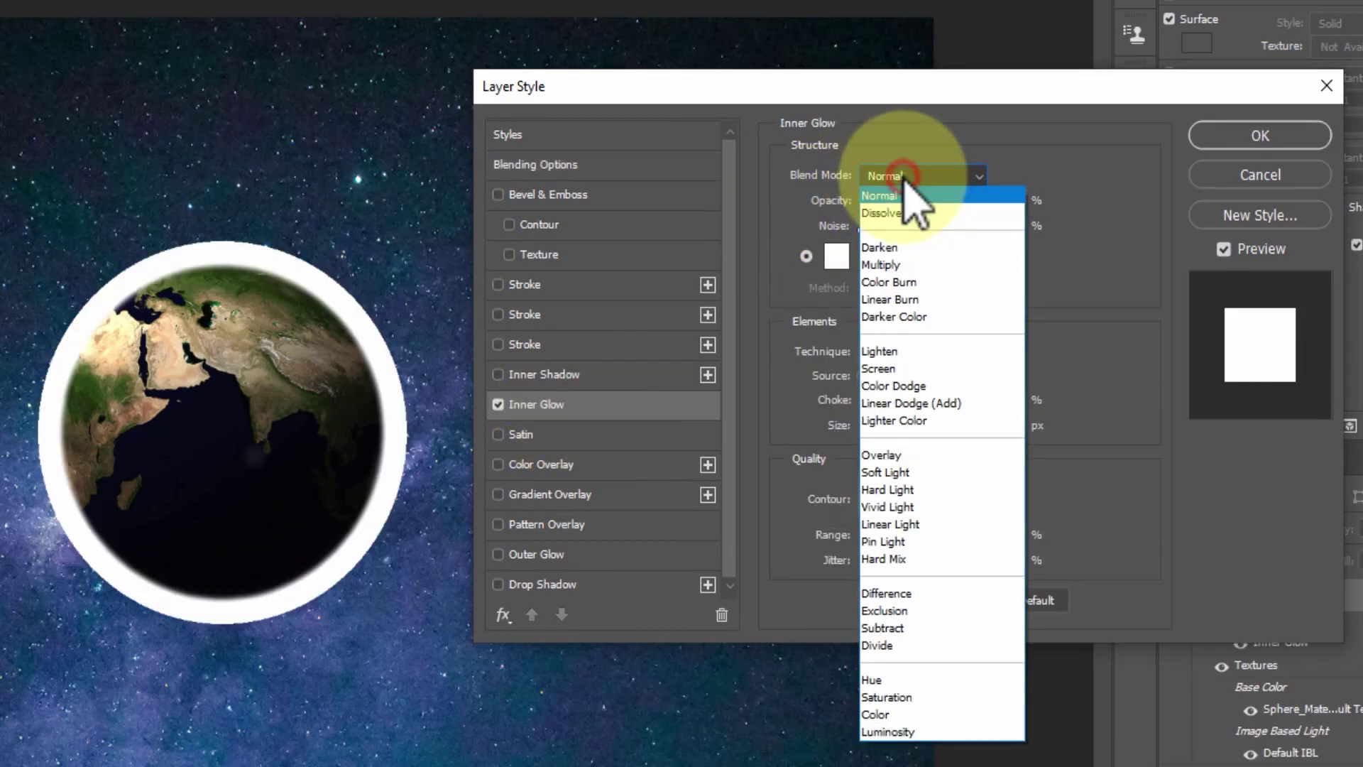
left_click(928, 387)
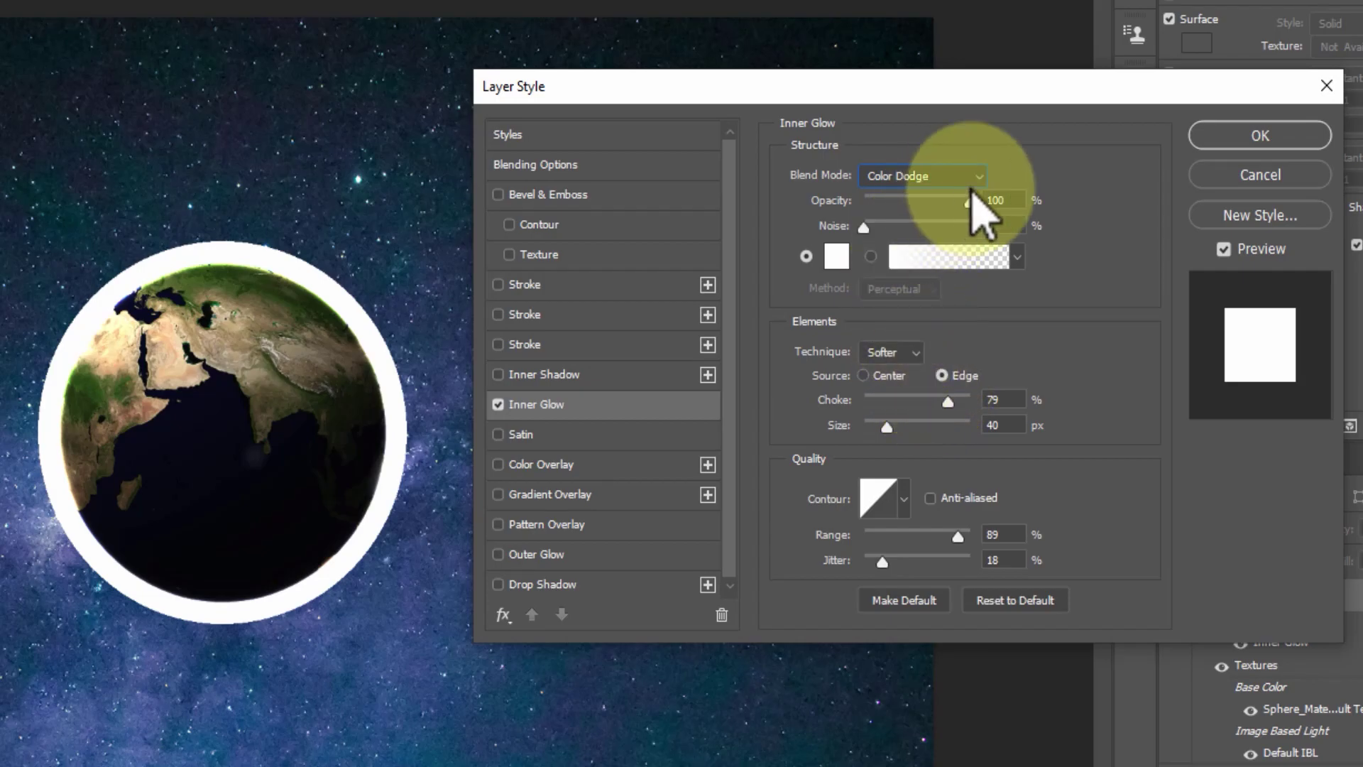
mouse_move(966, 202)
left_mouse_down()
mouse_move(935, 203)
mouse_move(989, 206)
left_mouse_up()
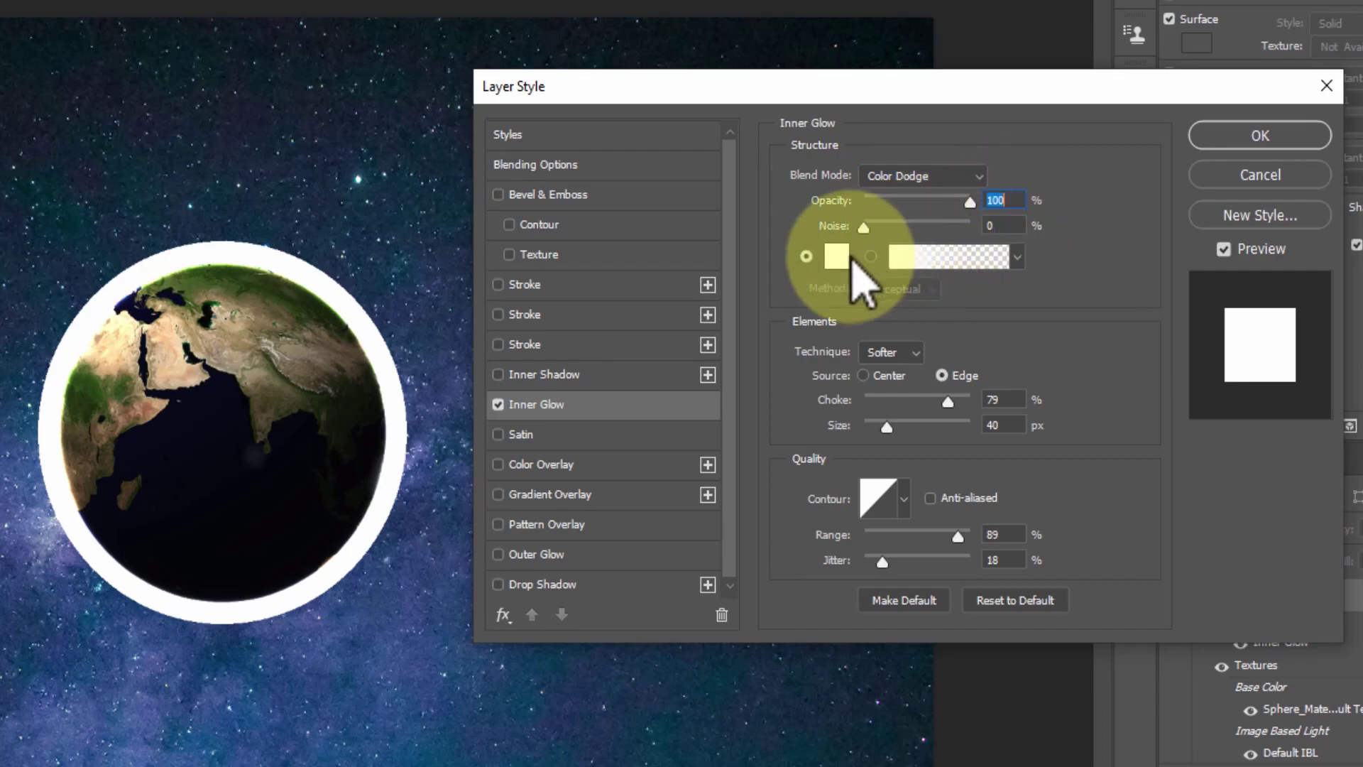
left_click(842, 259)
mouse_move(181, 250)
left_mouse_down()
mouse_move(891, 146)
mouse_move(1119, 55)
left_mouse_up()
left_click(996, 207)
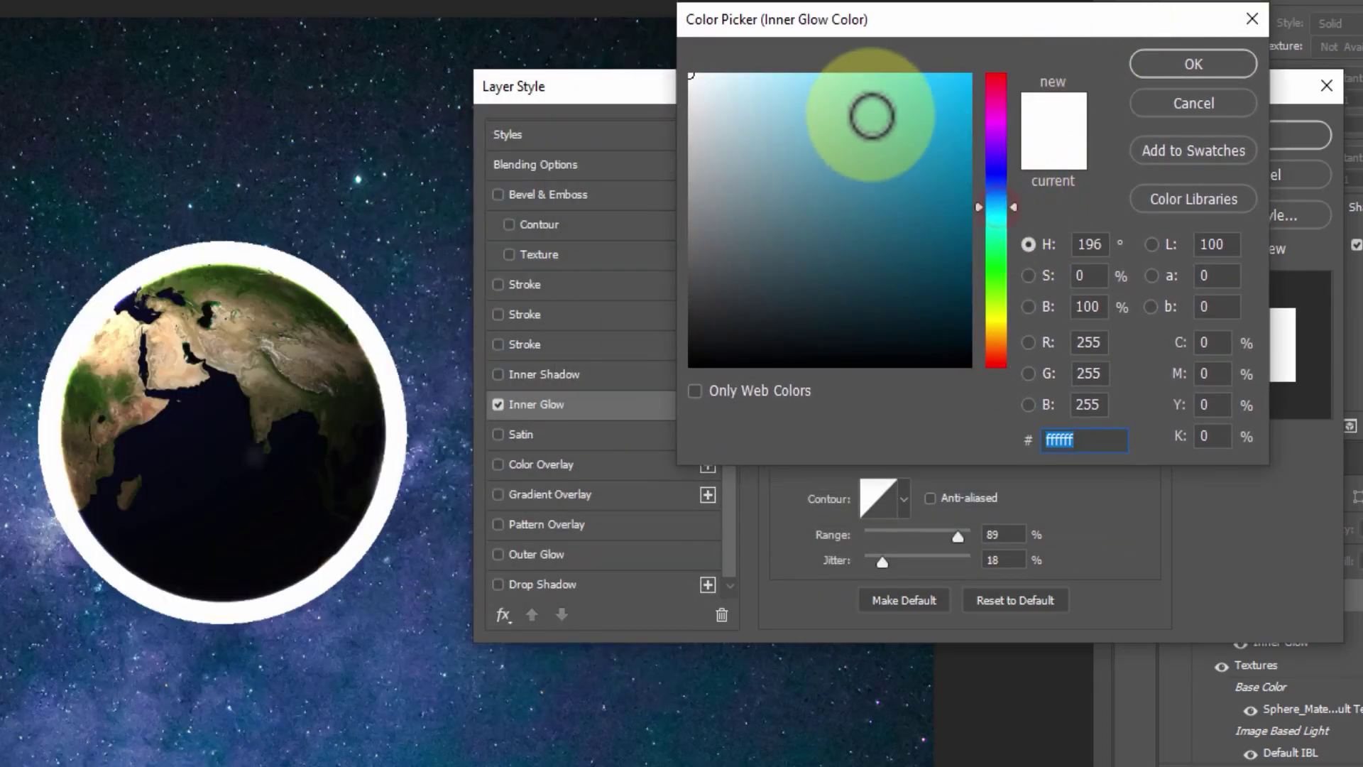
left_click_drag(855, 100, 871, 44)
left_click(1194, 64)
Give the inner glow Softer technique, 16% choke, 117 px size, 75% range, 0% jitter
left_click(892, 351)
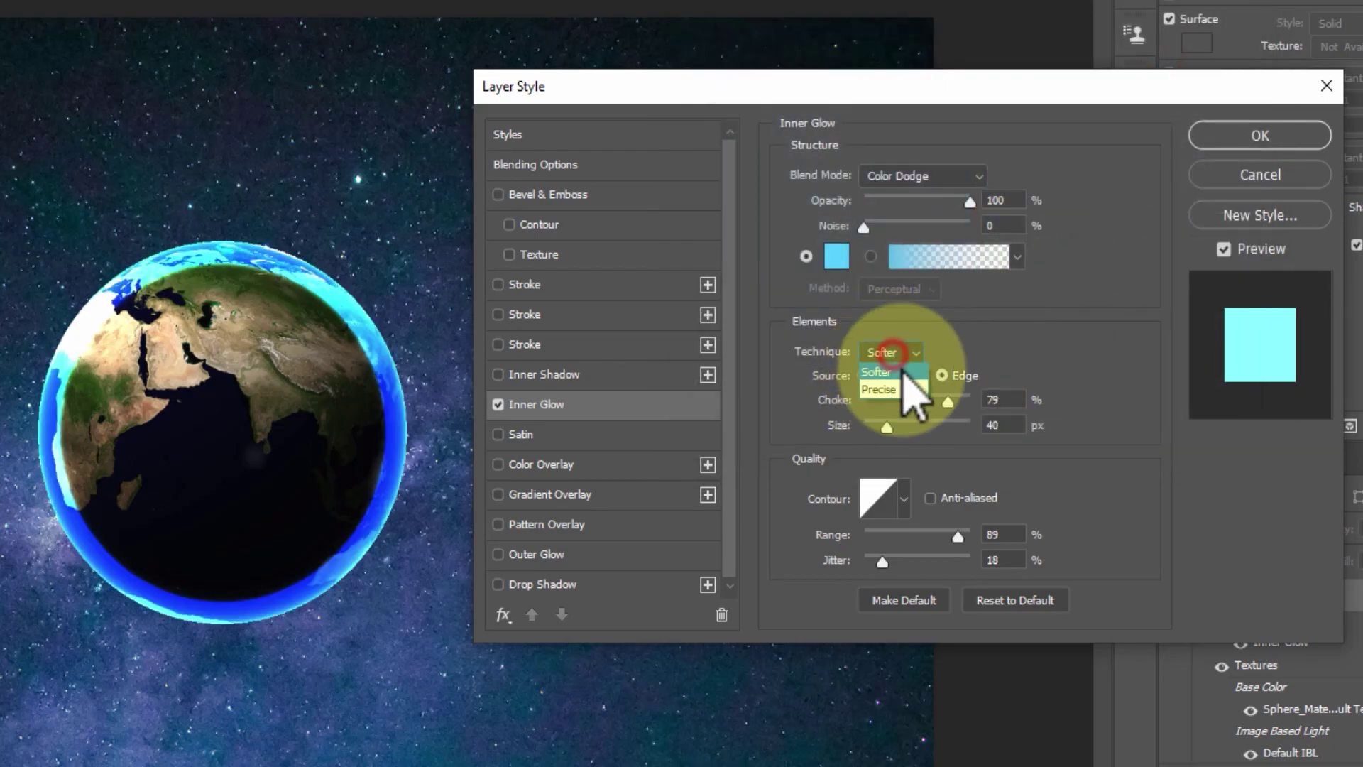
left_click(901, 373)
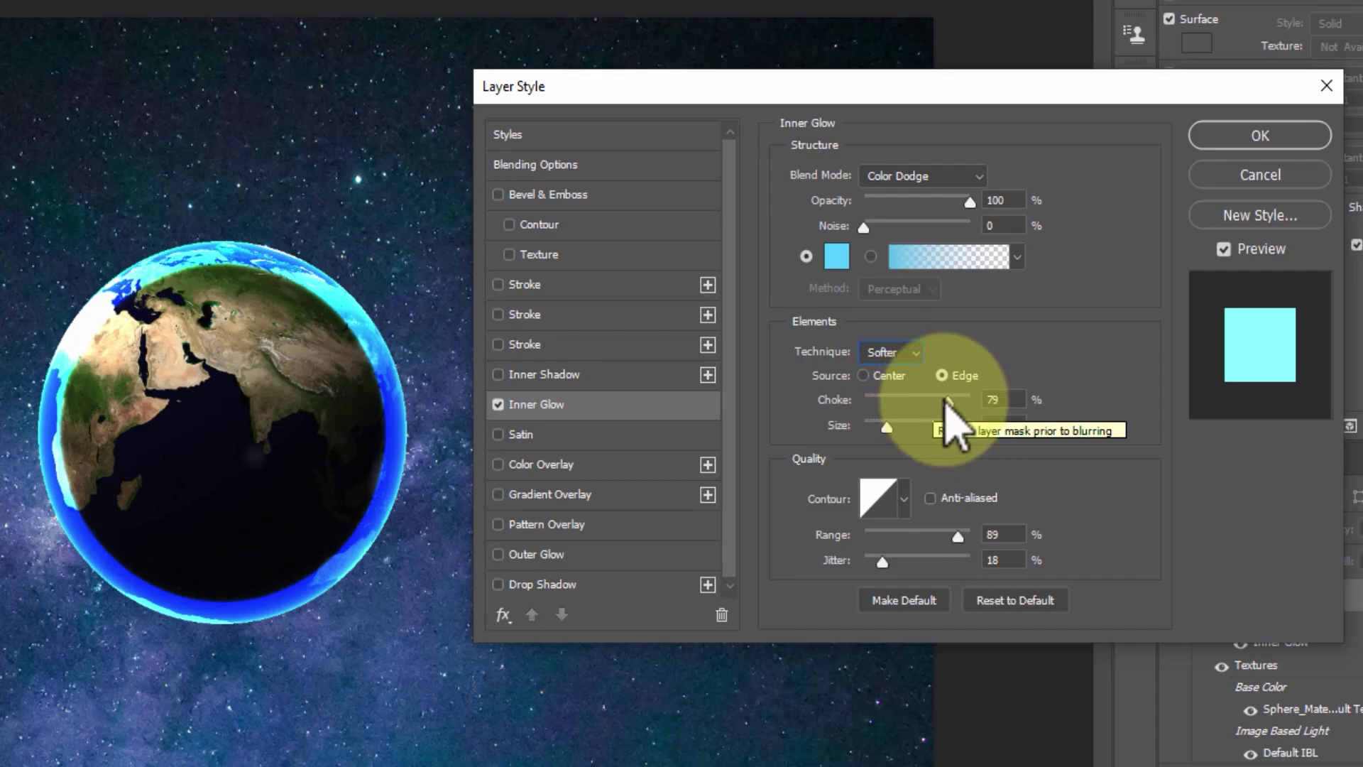
left_click_drag(943, 400, 886, 401)
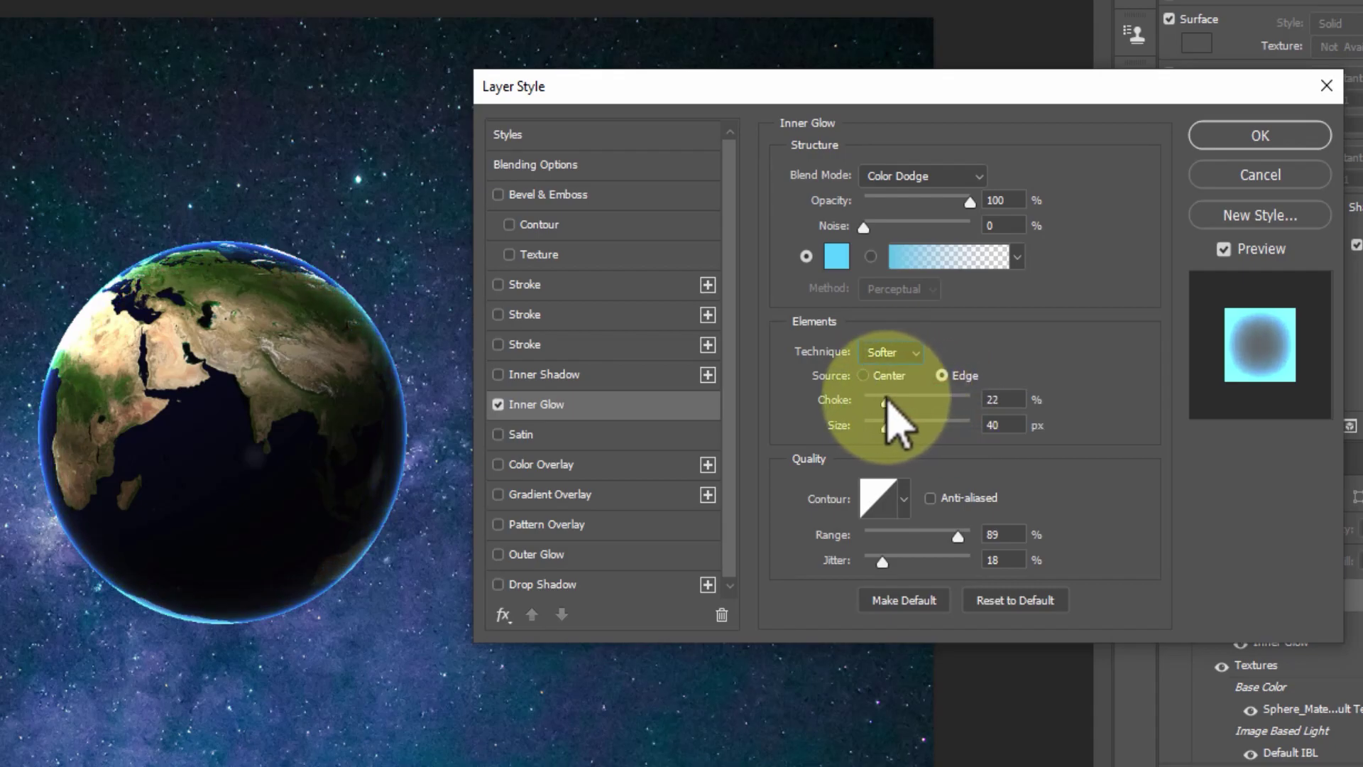
mouse_move(883, 425)
left_mouse_down()
mouse_move(898, 425)
mouse_move(885, 402)
left_mouse_up()
left_click_drag(888, 425, 925, 424)
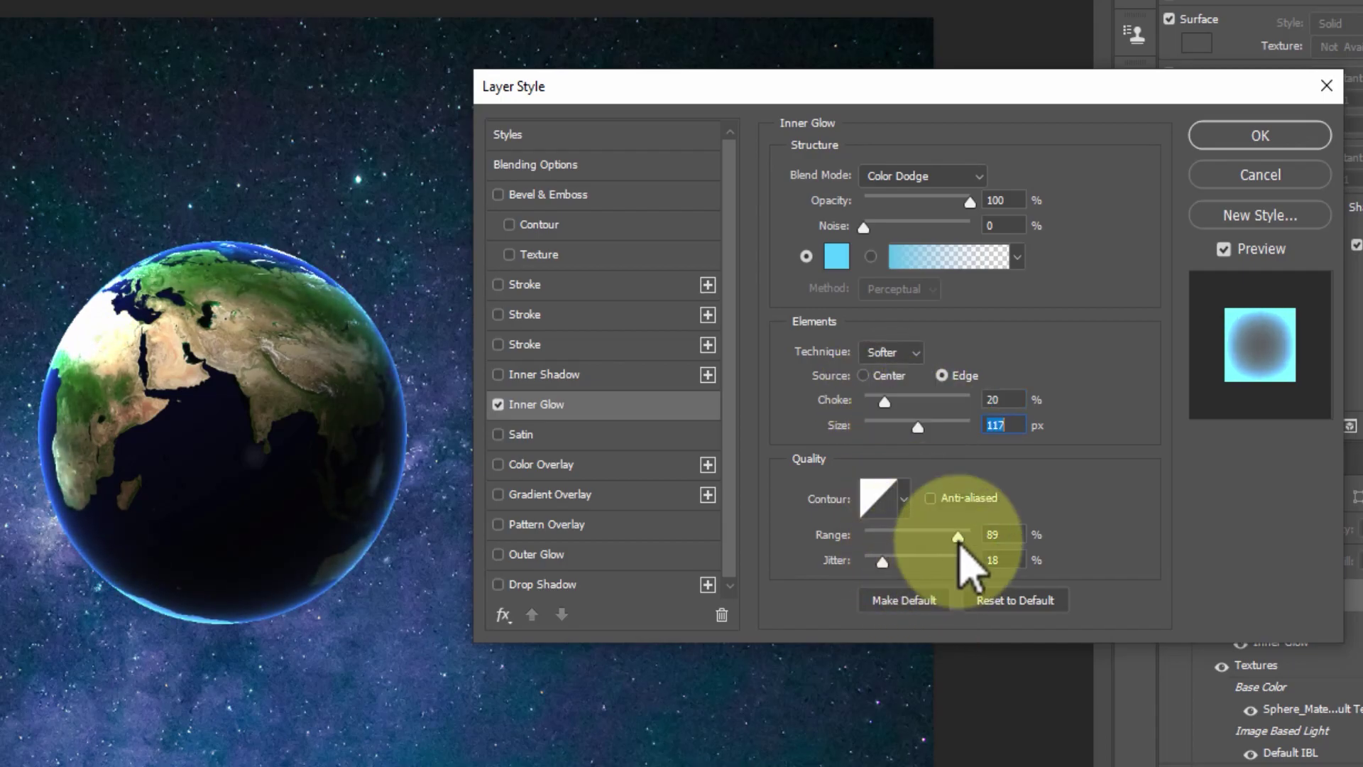
mouse_move(884, 561)
left_mouse_down()
mouse_move(969, 561)
mouse_move(863, 561)
left_mouse_up()
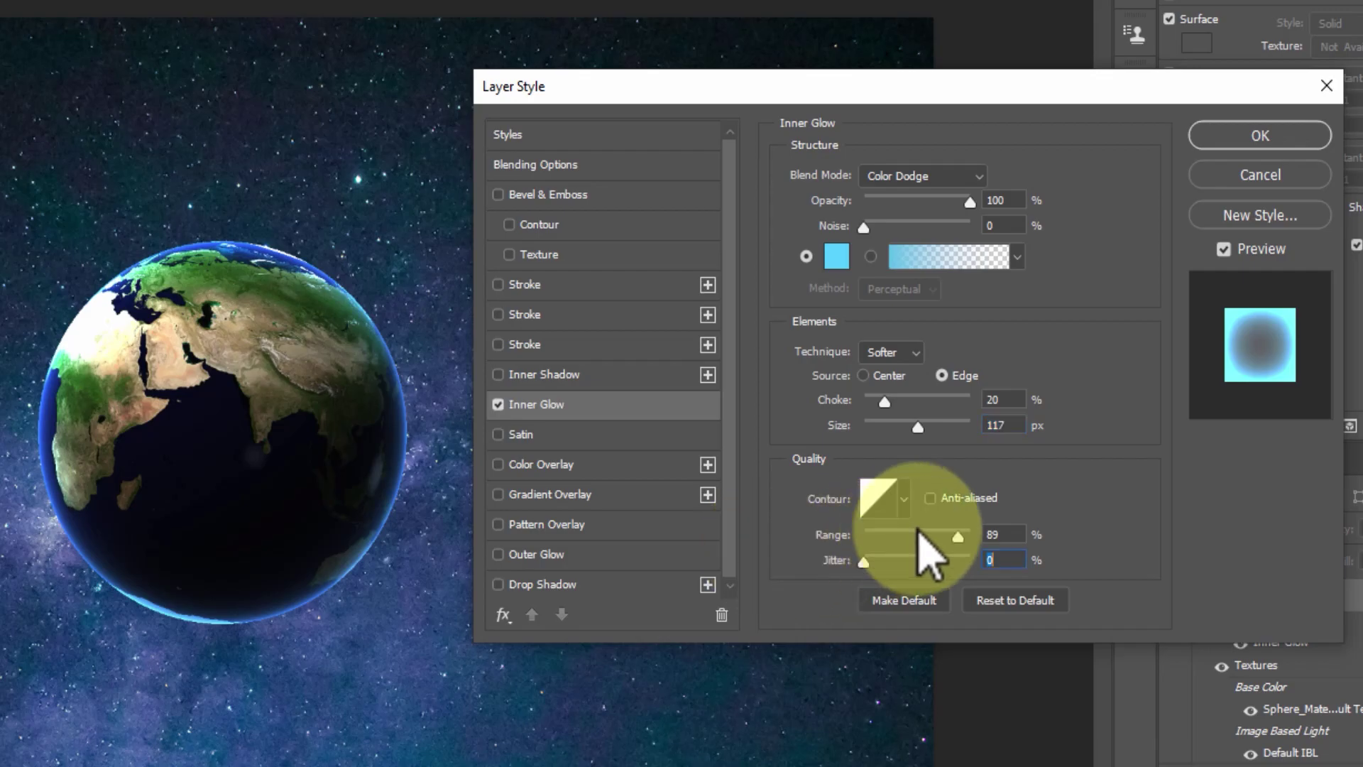
left_click_drag(958, 536, 944, 536)
left_click(1008, 534)
left_click_drag(902, 402, 881, 402)
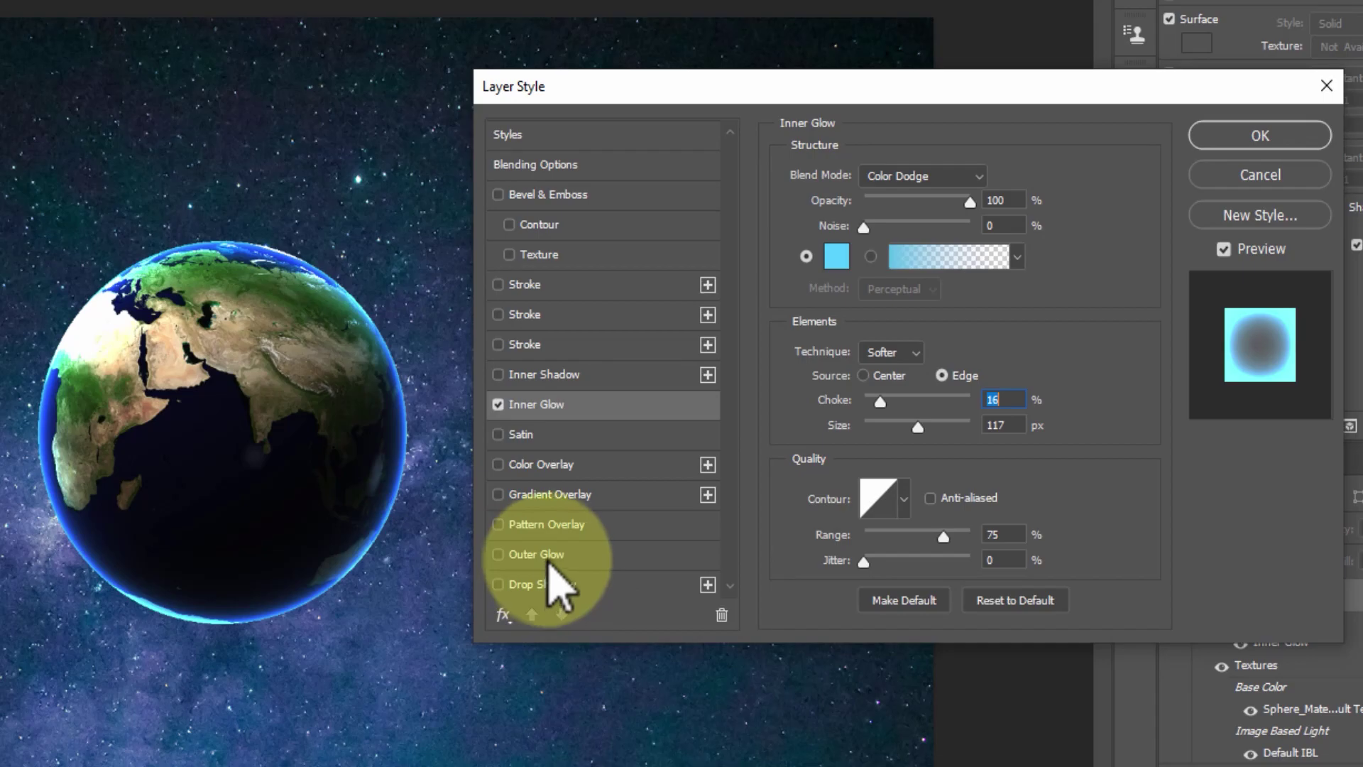
left_click(553, 554)
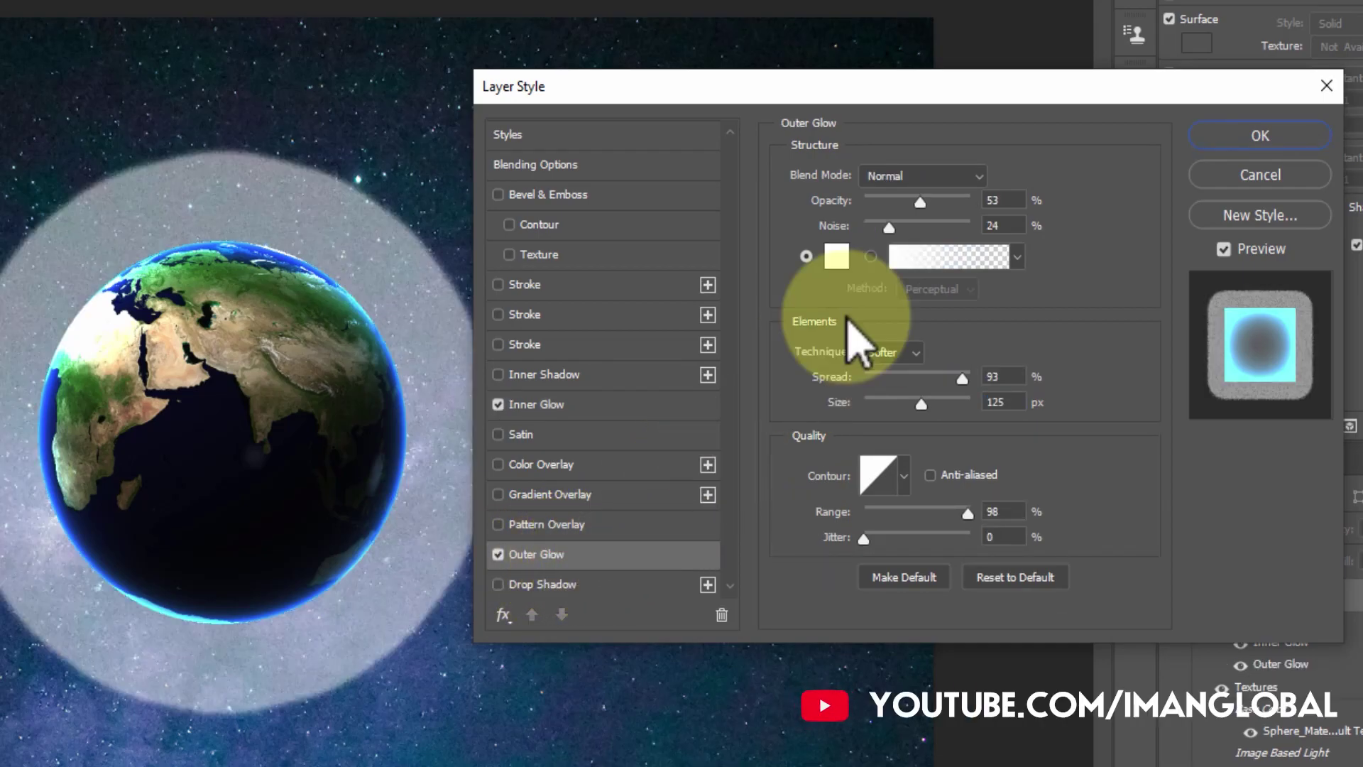
Set the outer glow to Linear Dodge (Add), full opacity, no noise, colour 54d1ff
left_click(937, 175)
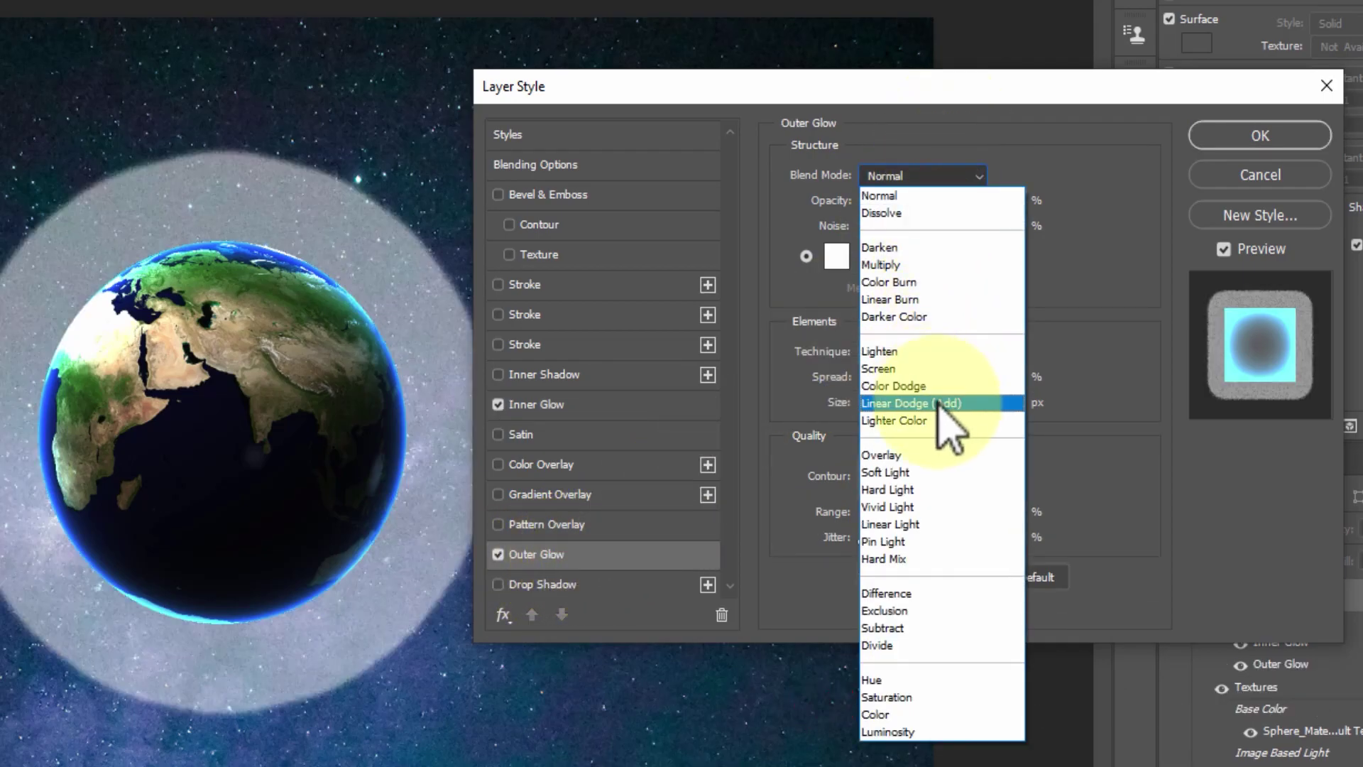
left_click(954, 404)
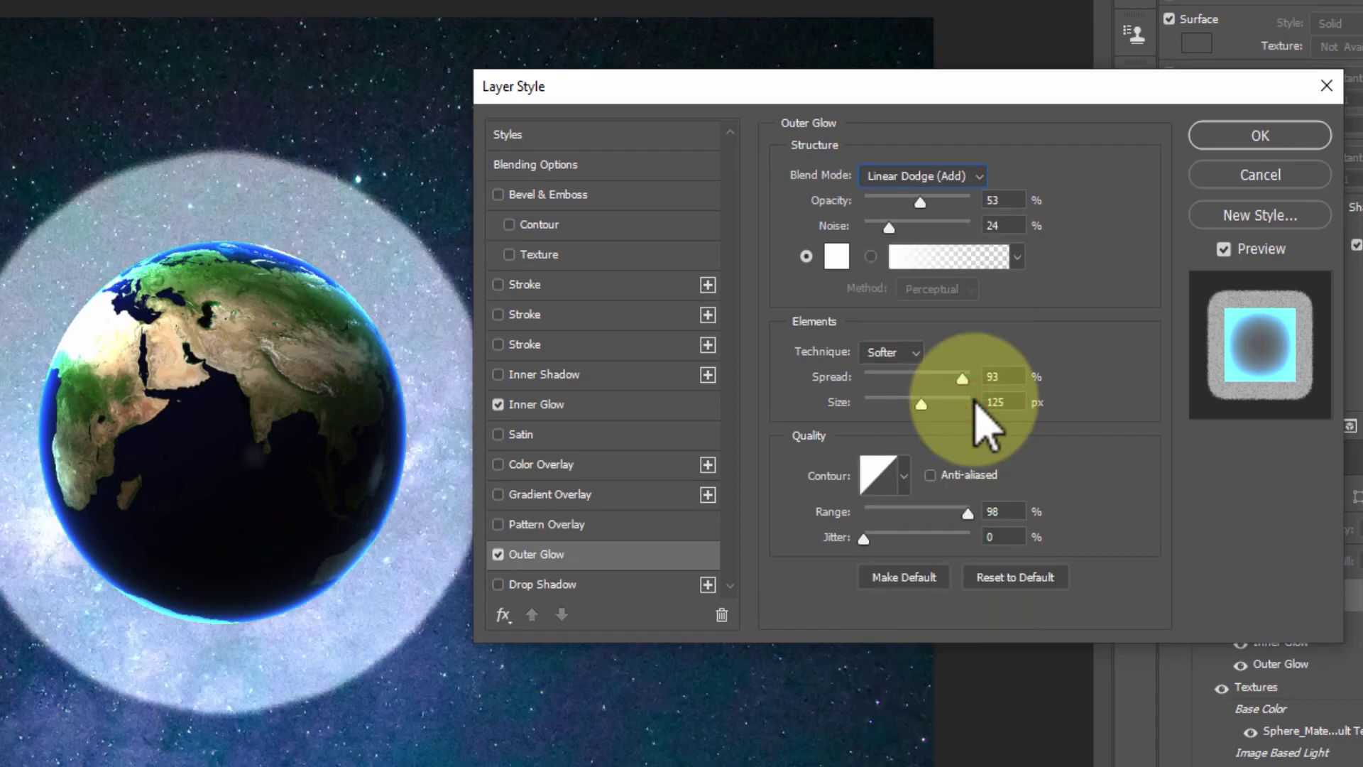
left_click_drag(922, 202, 1010, 213)
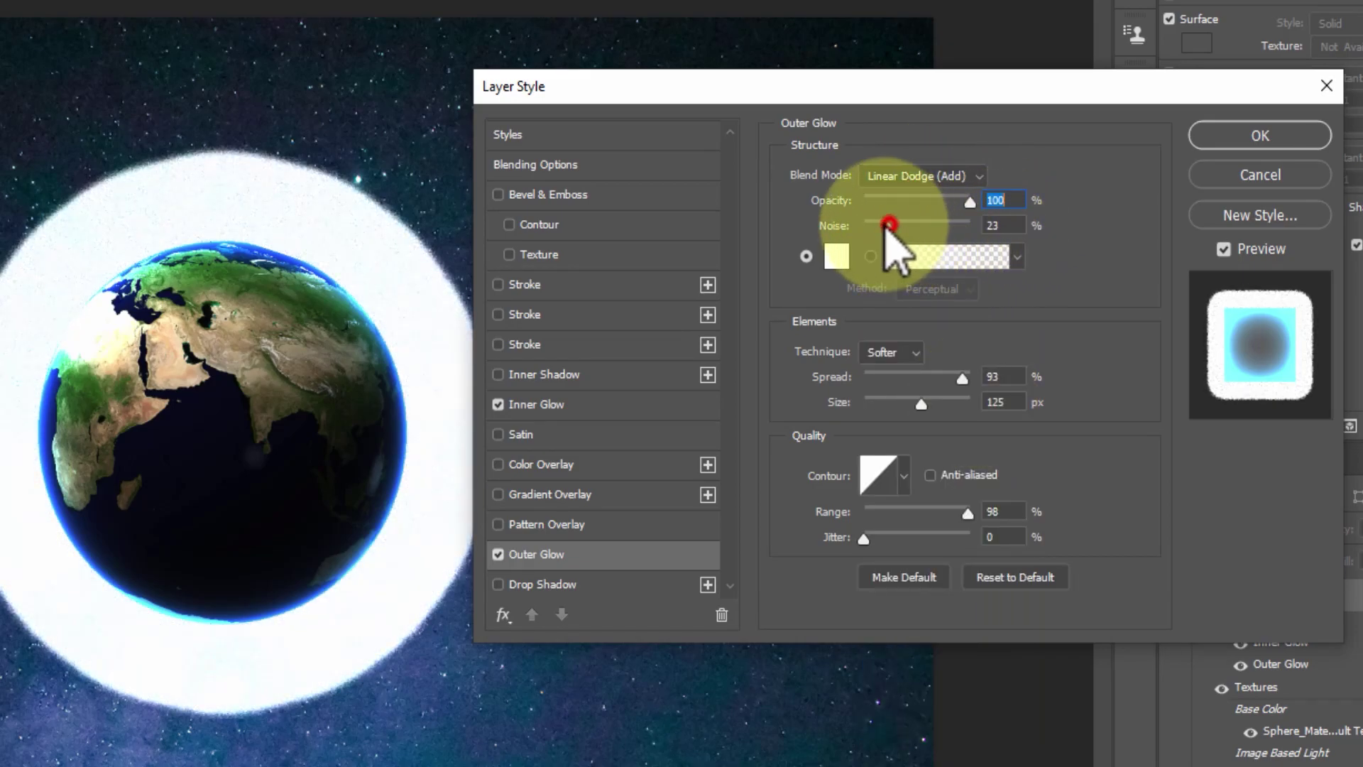
left_click_drag(889, 225, 828, 230)
left_click(835, 257)
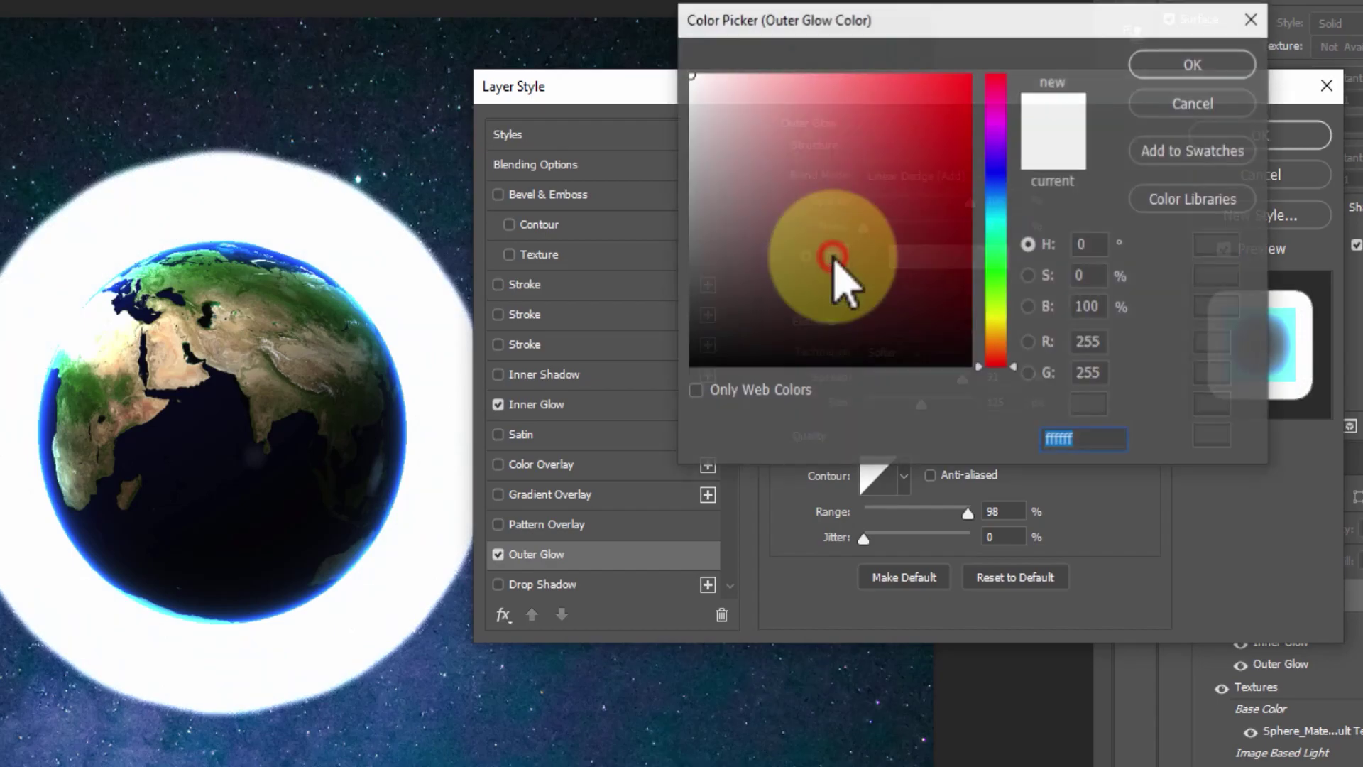
left_click(1001, 218)
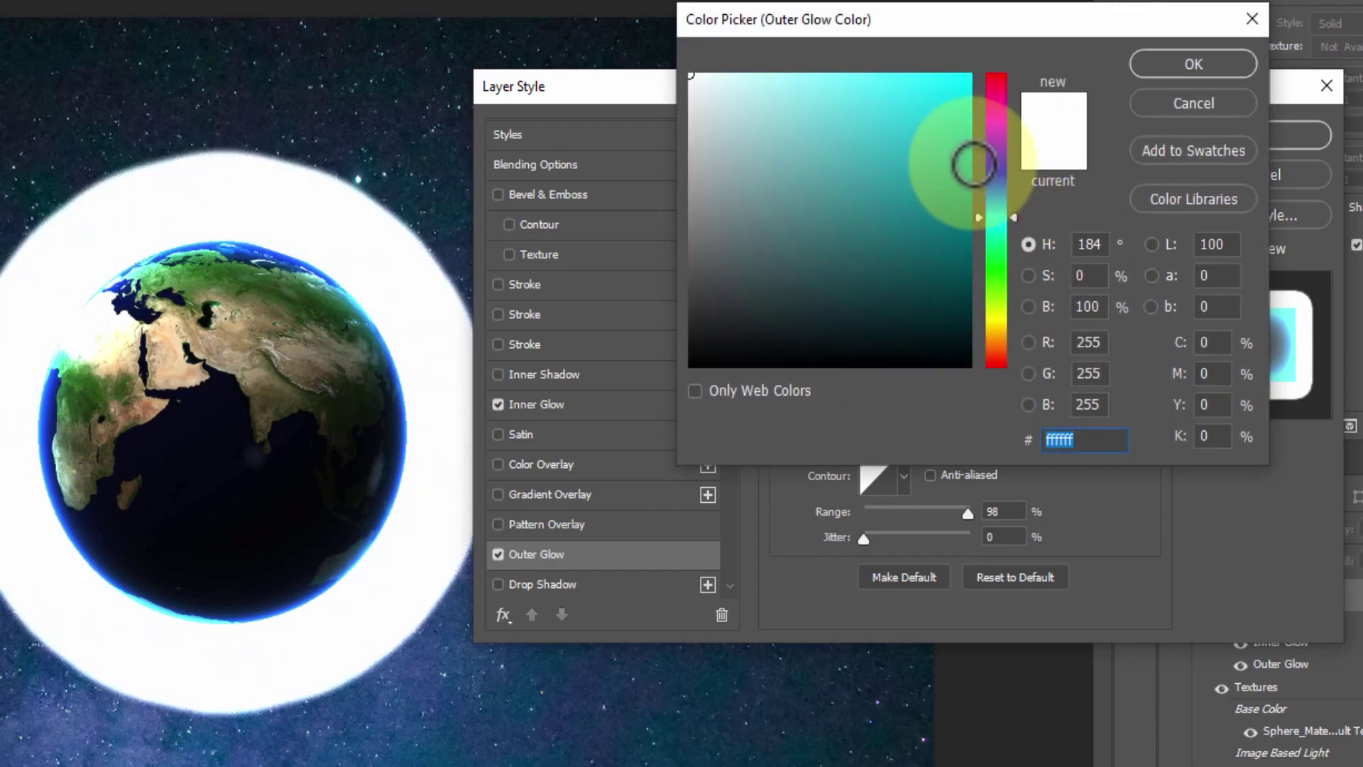
left_click(999, 206)
left_click_drag(935, 114, 878, 44)
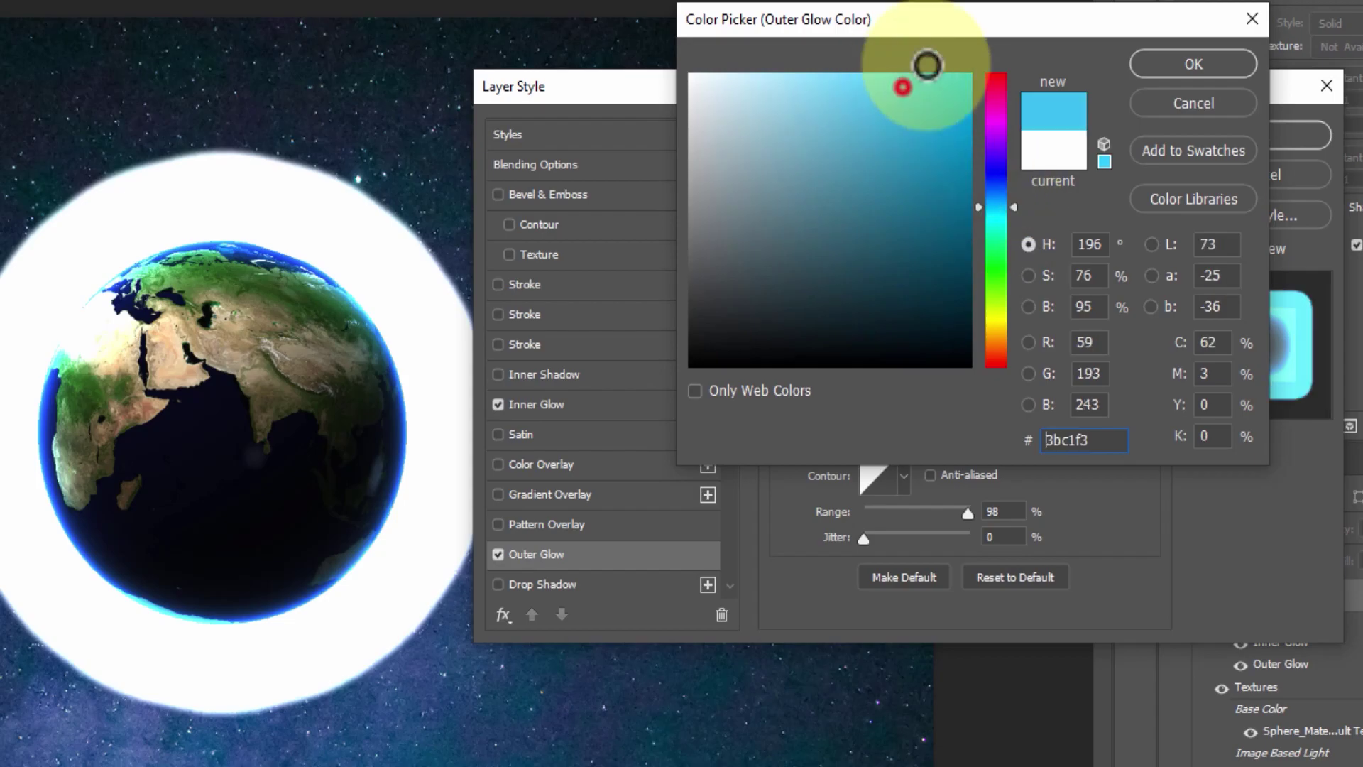
left_click(1161, 66)
Give the outer glow 0% spread, 68 px size and 100% range, then apply it
left_click_drag(960, 377, 828, 379)
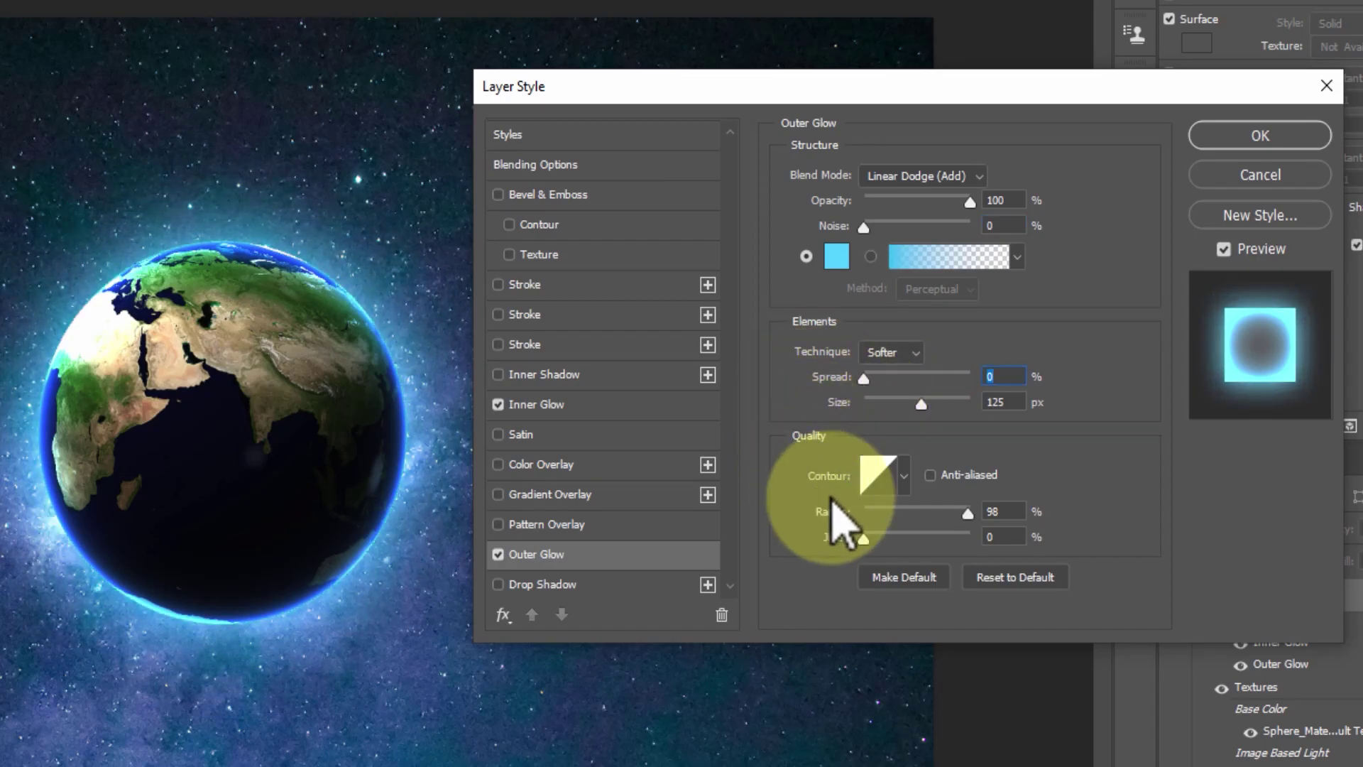
left_click_drag(921, 408, 903, 406)
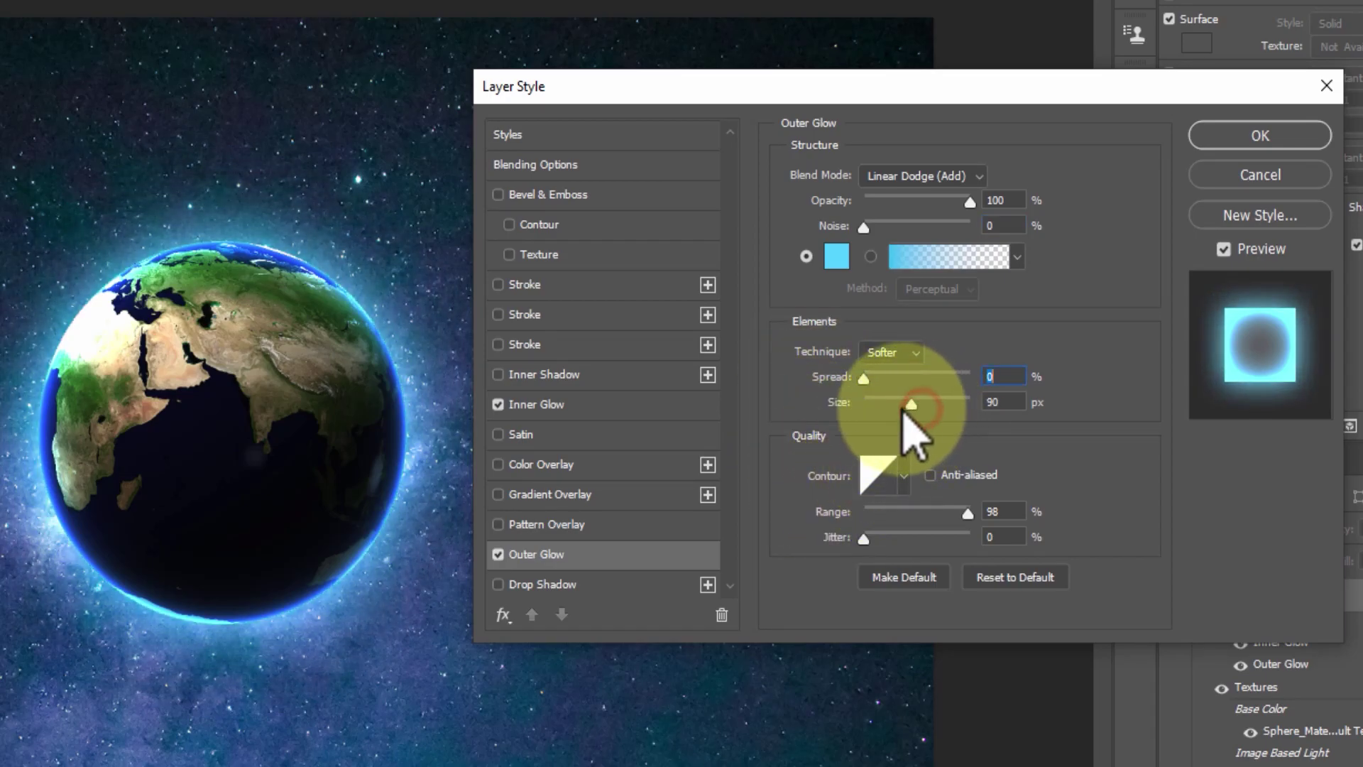
left_click(956, 518)
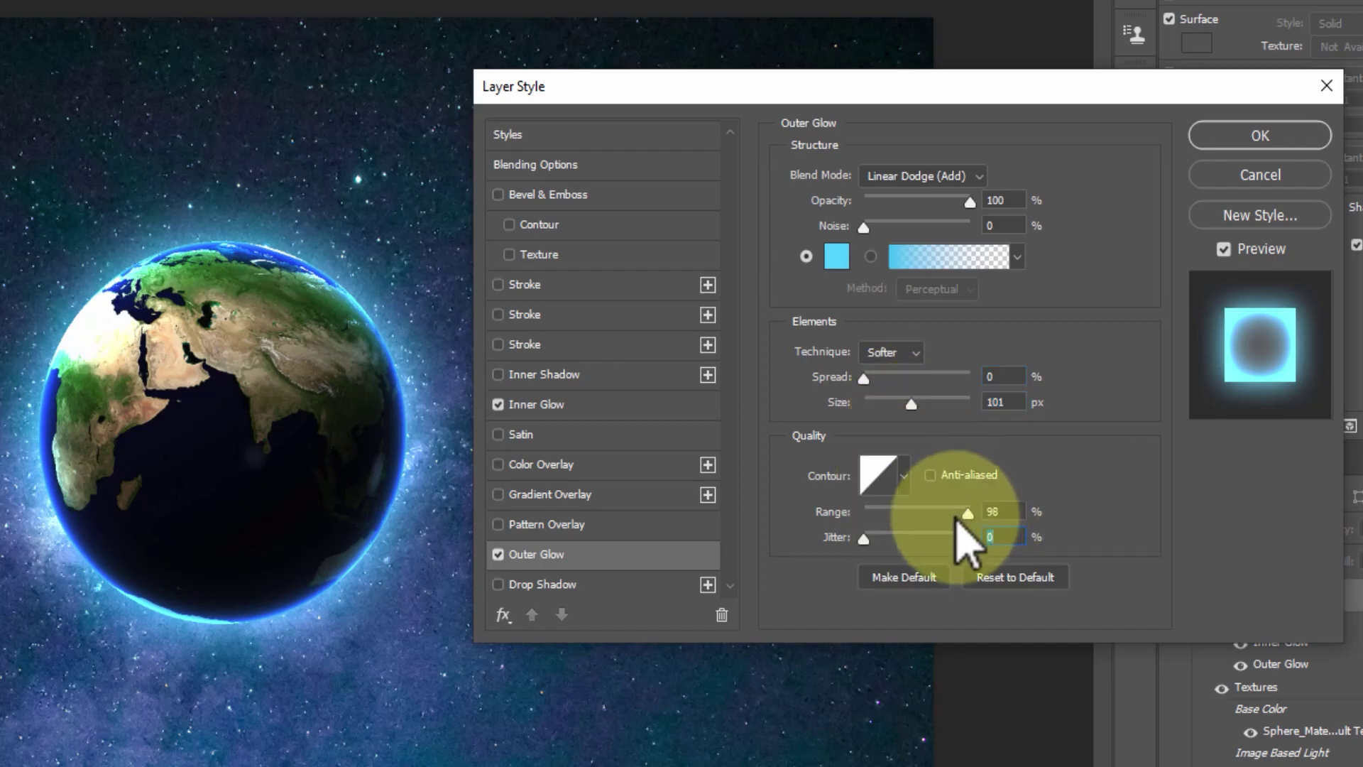
mouse_move(964, 511)
left_mouse_down()
mouse_move(921, 513)
mouse_move(945, 513)
left_mouse_up()
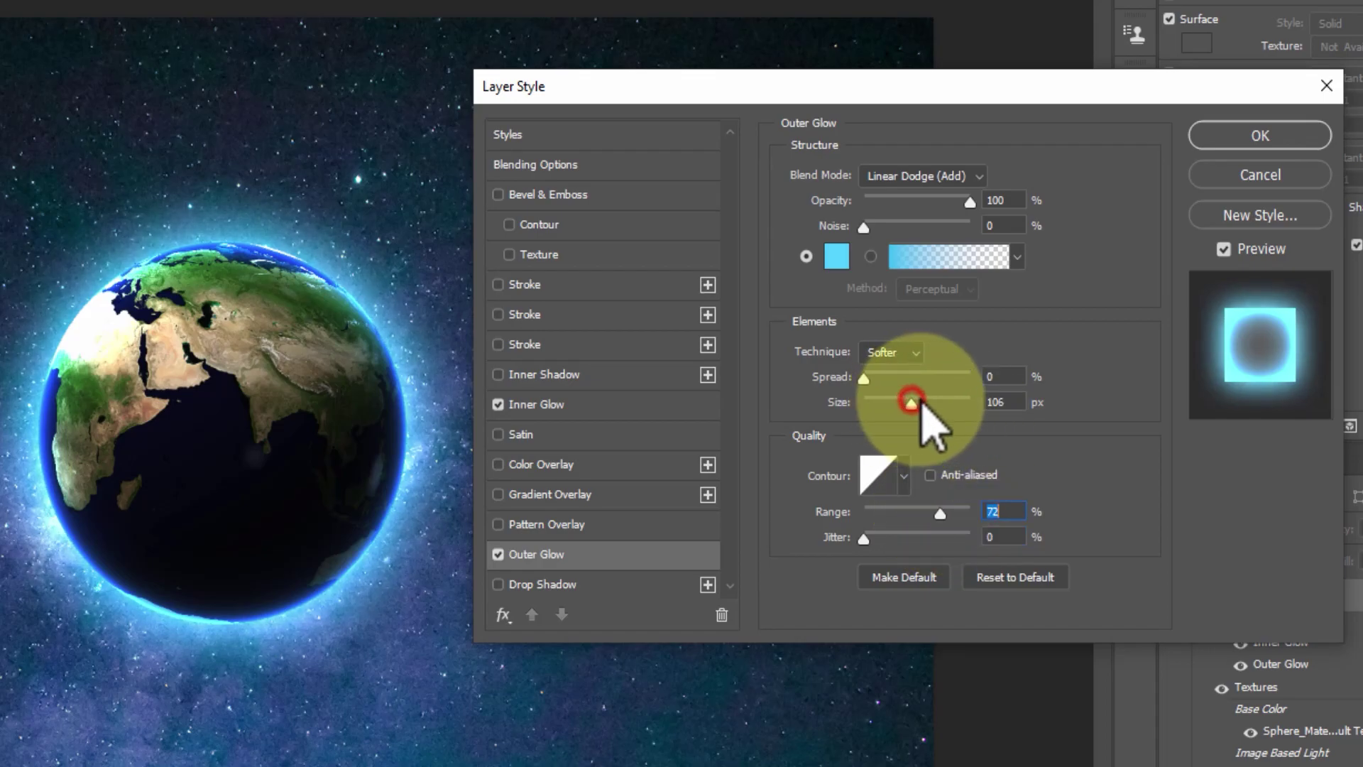
left_click_drag(910, 402, 899, 404)
mouse_move(939, 513)
left_mouse_down()
mouse_move(927, 514)
mouse_move(962, 523)
left_mouse_up()
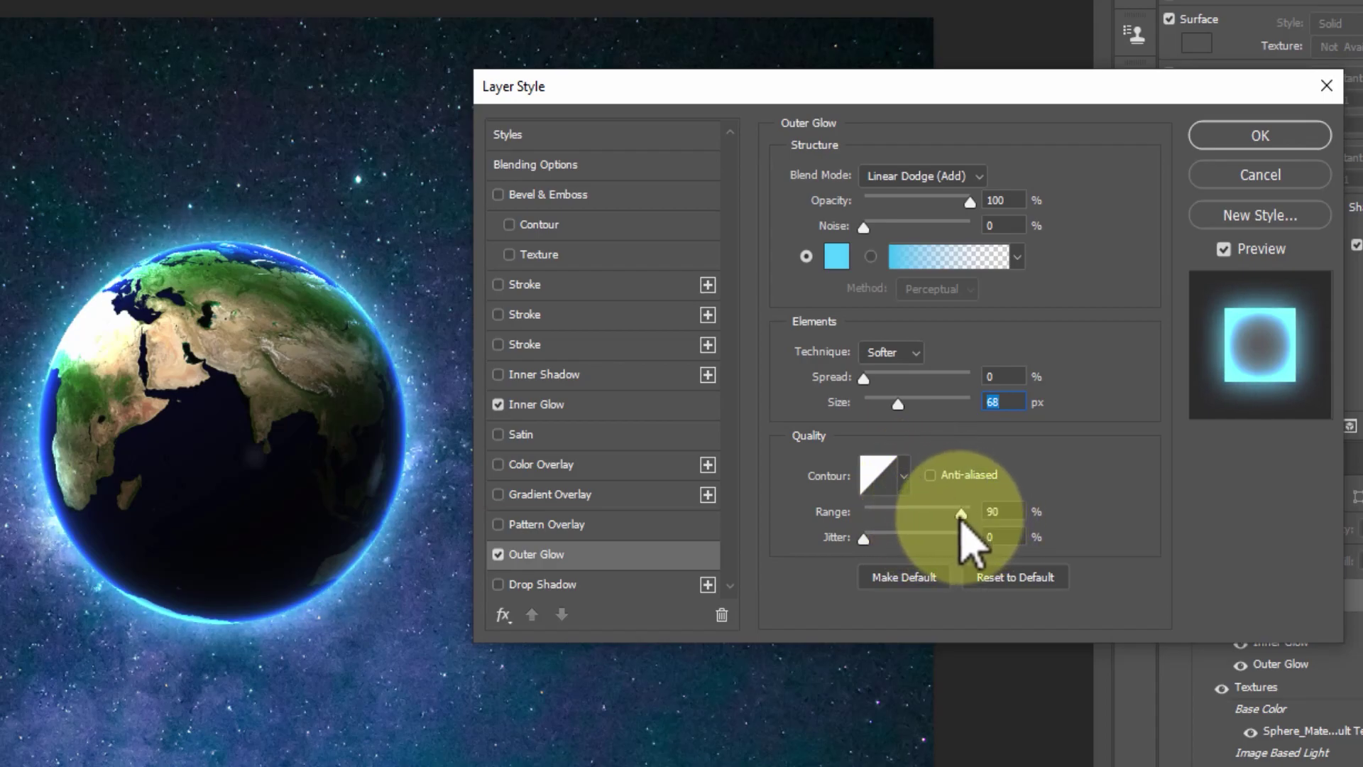
left_click_drag(977, 522, 955, 525)
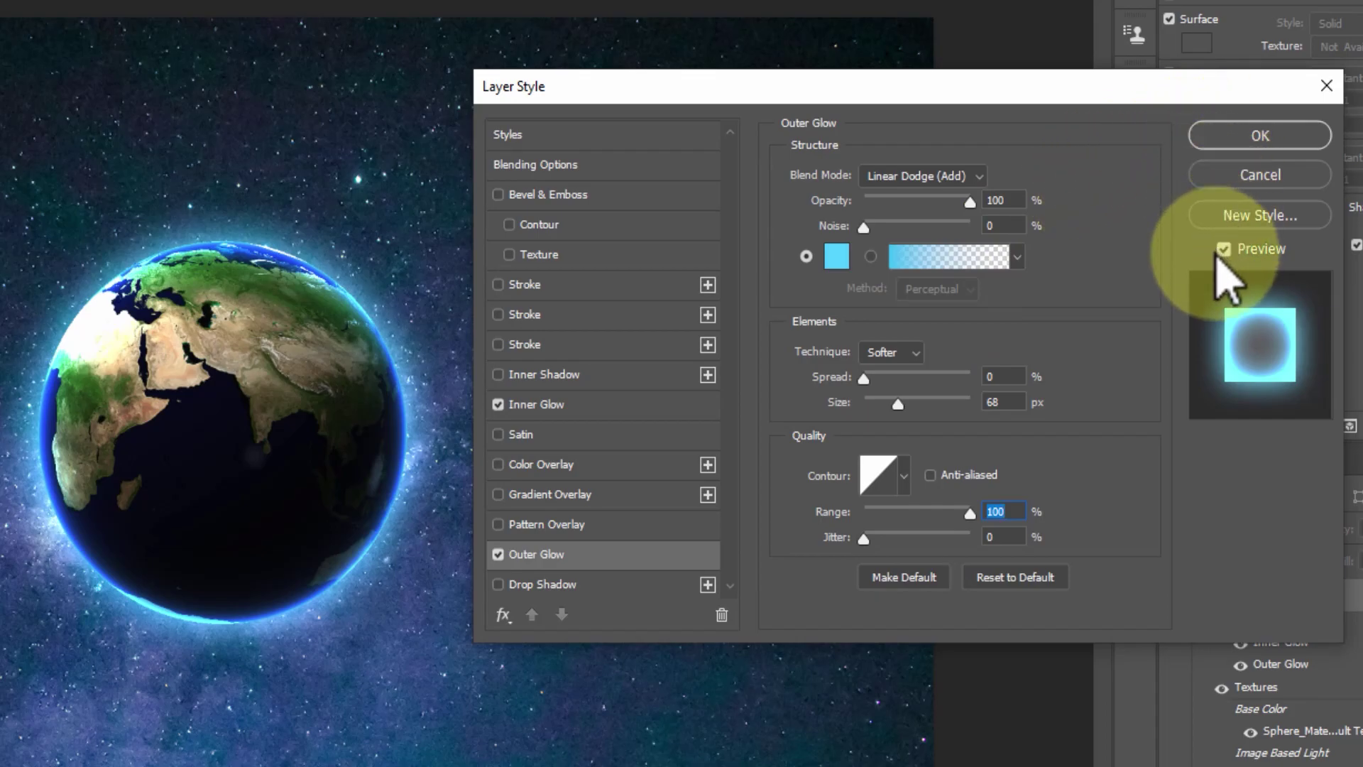
left_click(1222, 250)
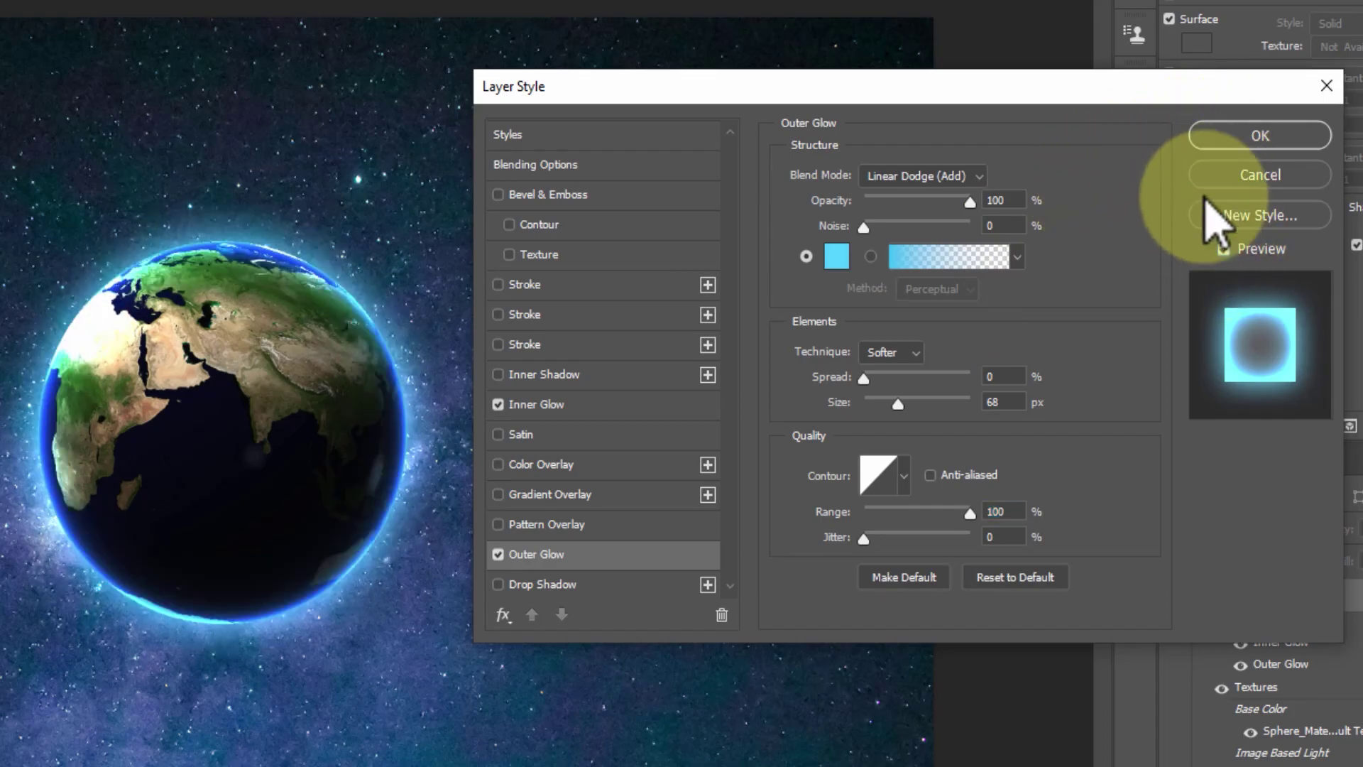
left_click(1225, 139)
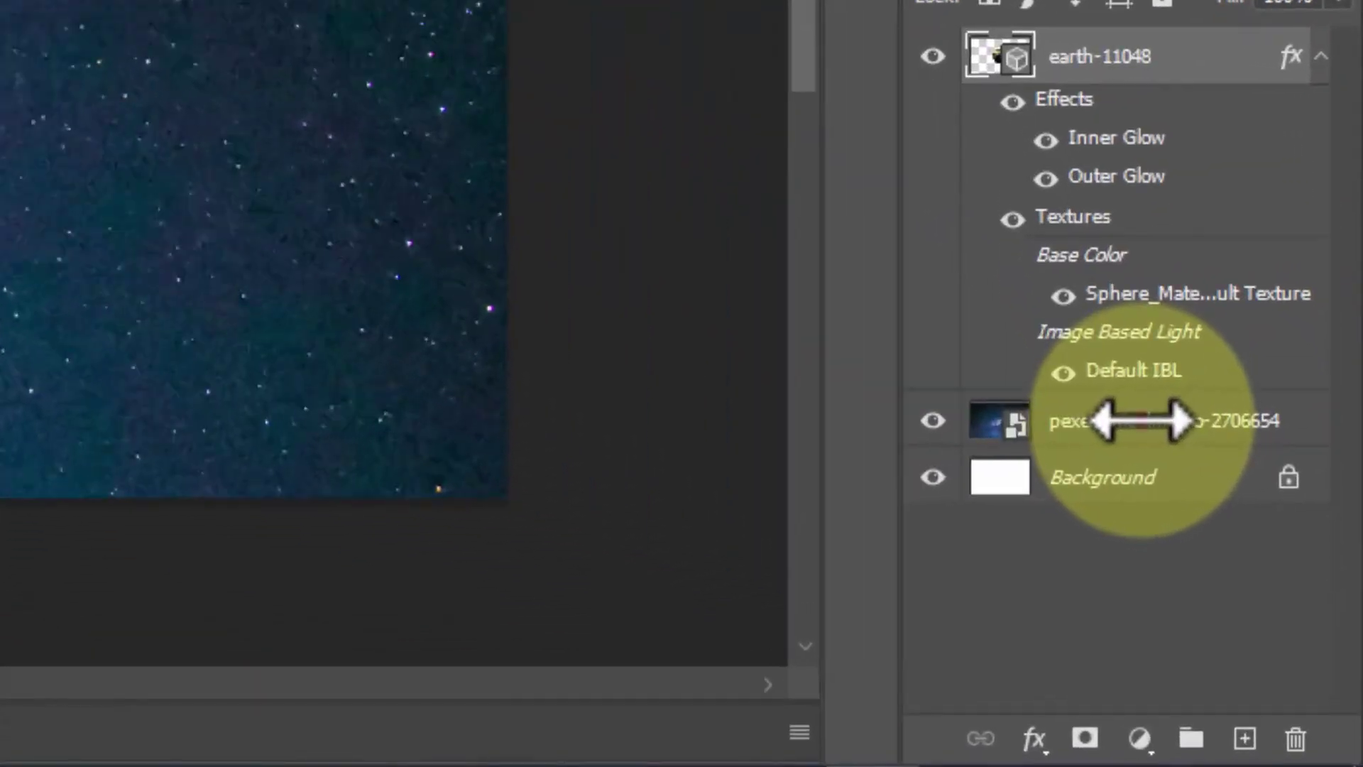
Darken the starry background photo with Levels: input black 17 and output white 184
left_click(1268, 638)
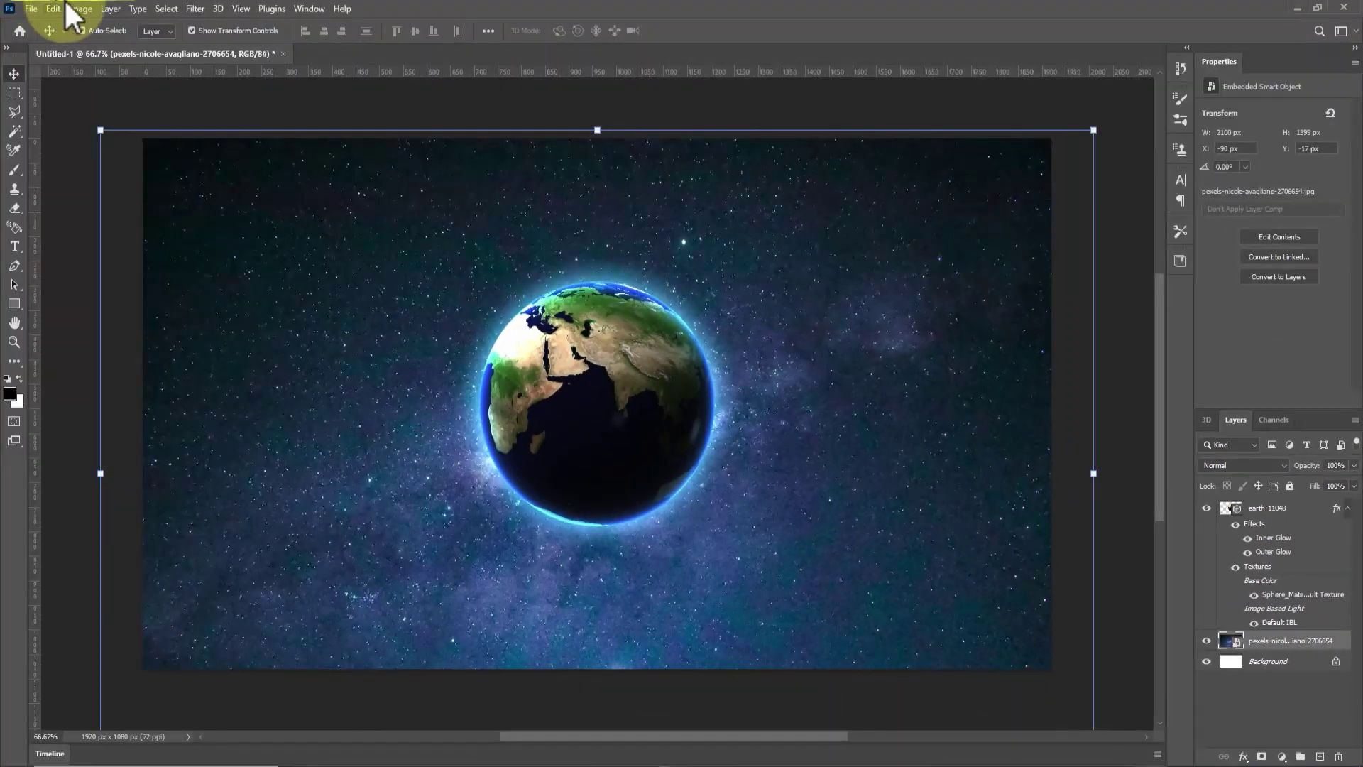
left_click(87, 9)
mouse_move(215, 98)
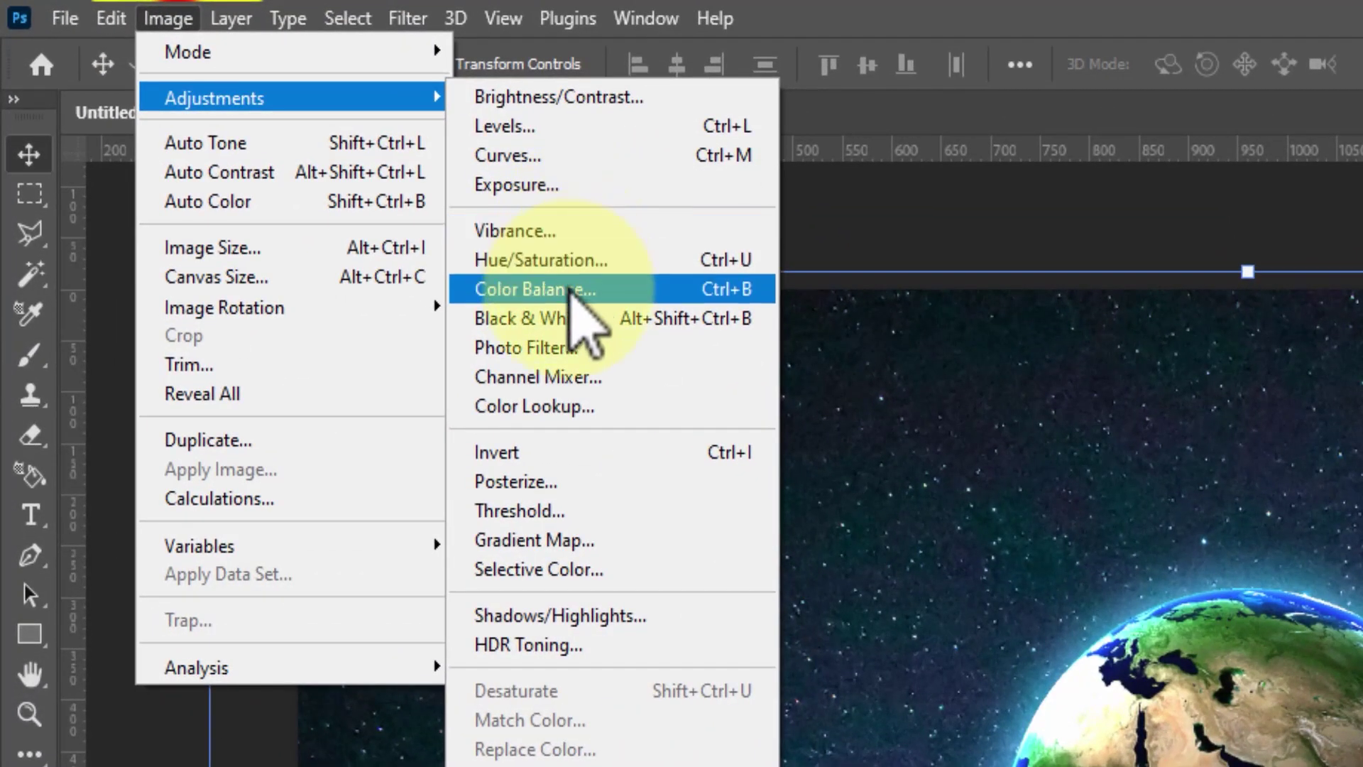
left_click(554, 126)
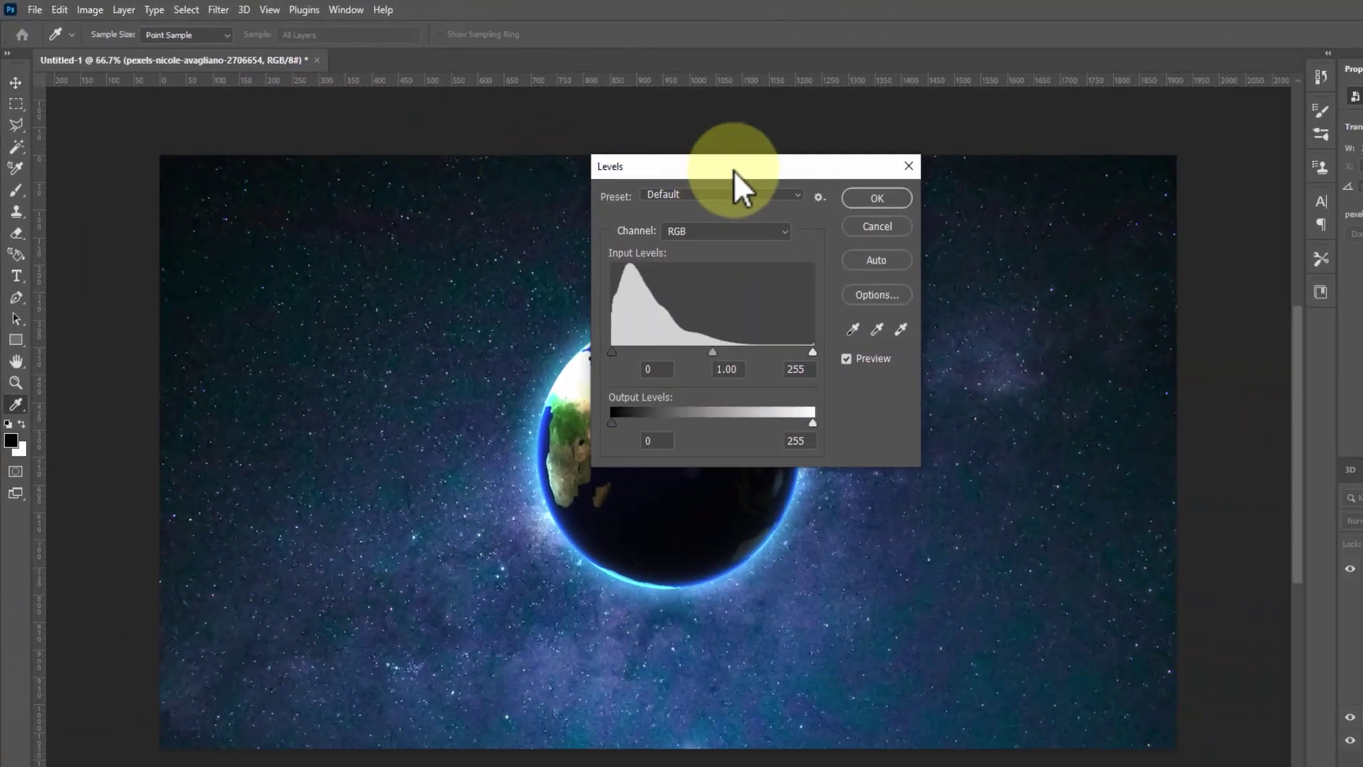
left_click_drag(734, 174, 1041, 186)
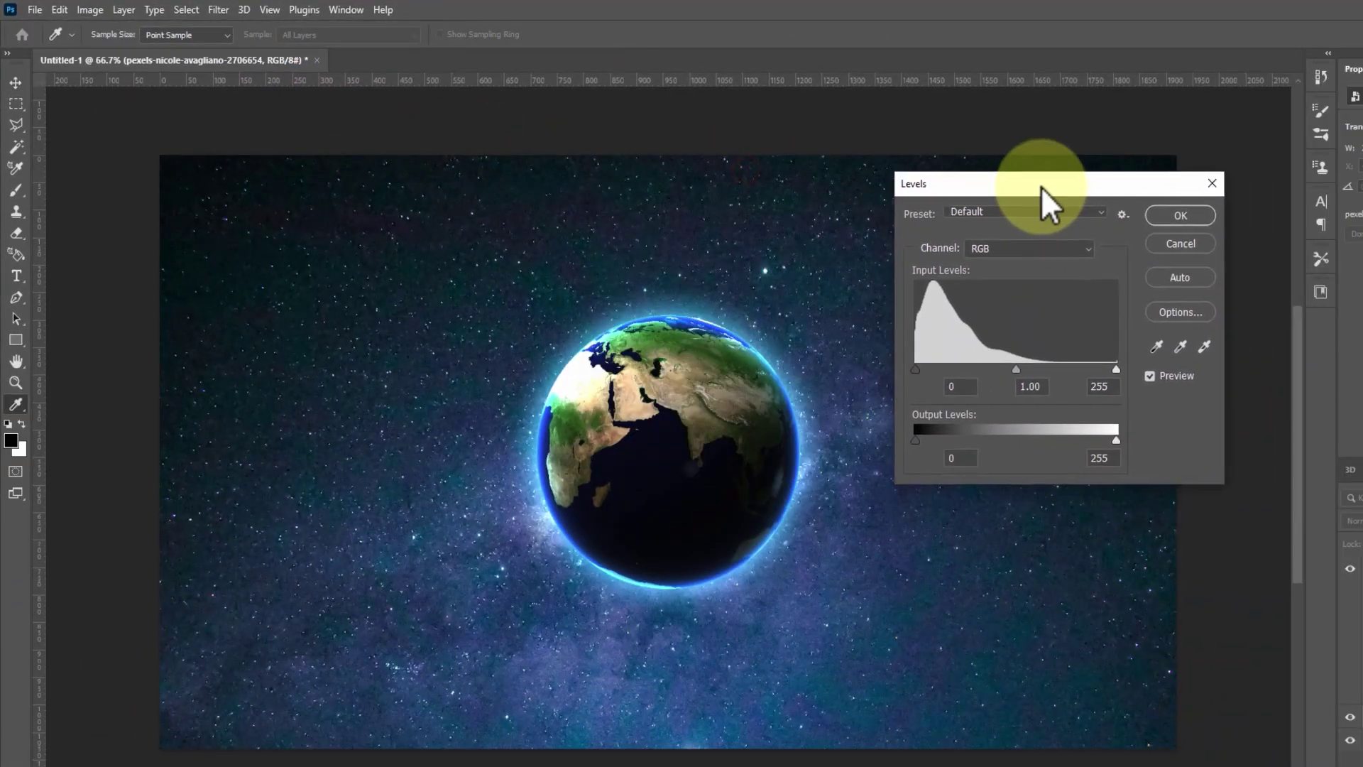
left_click_drag(915, 369, 927, 370)
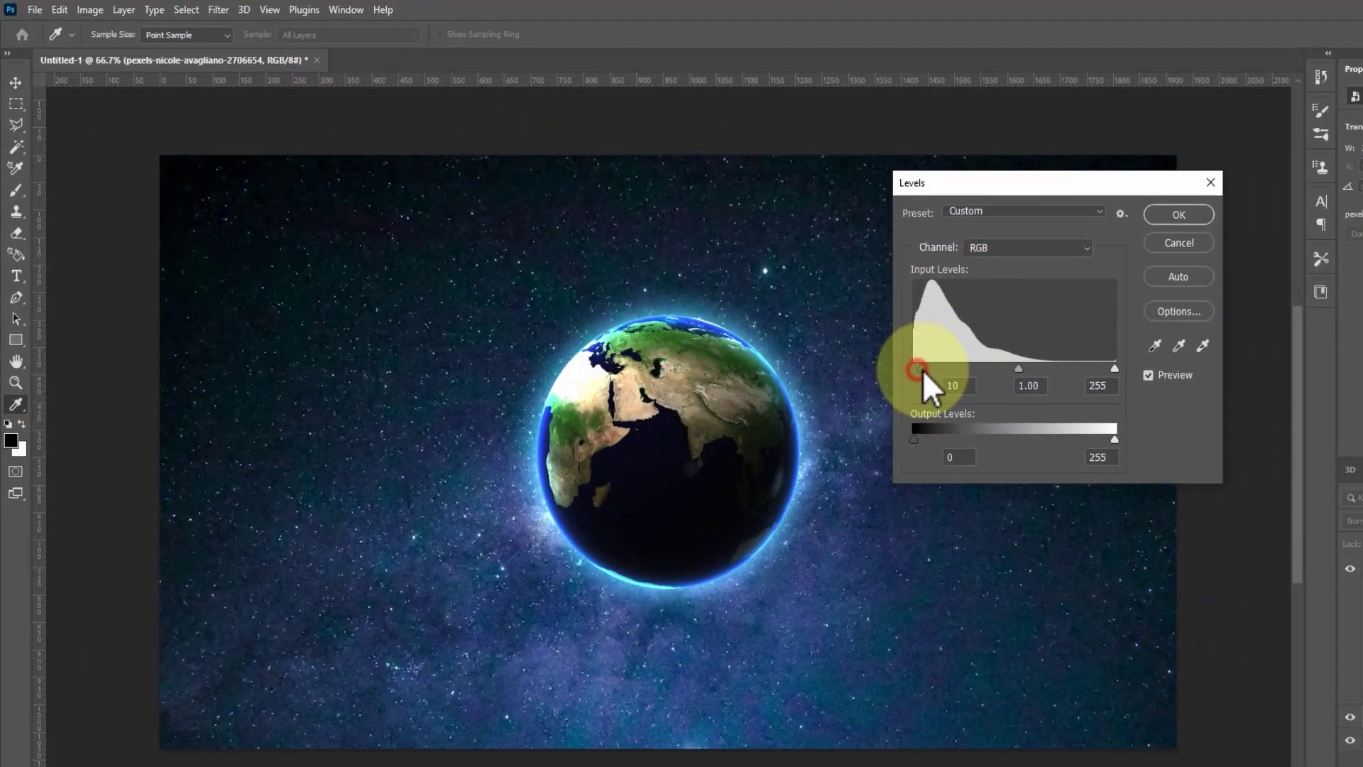
left_click_drag(1115, 440, 1060, 442)
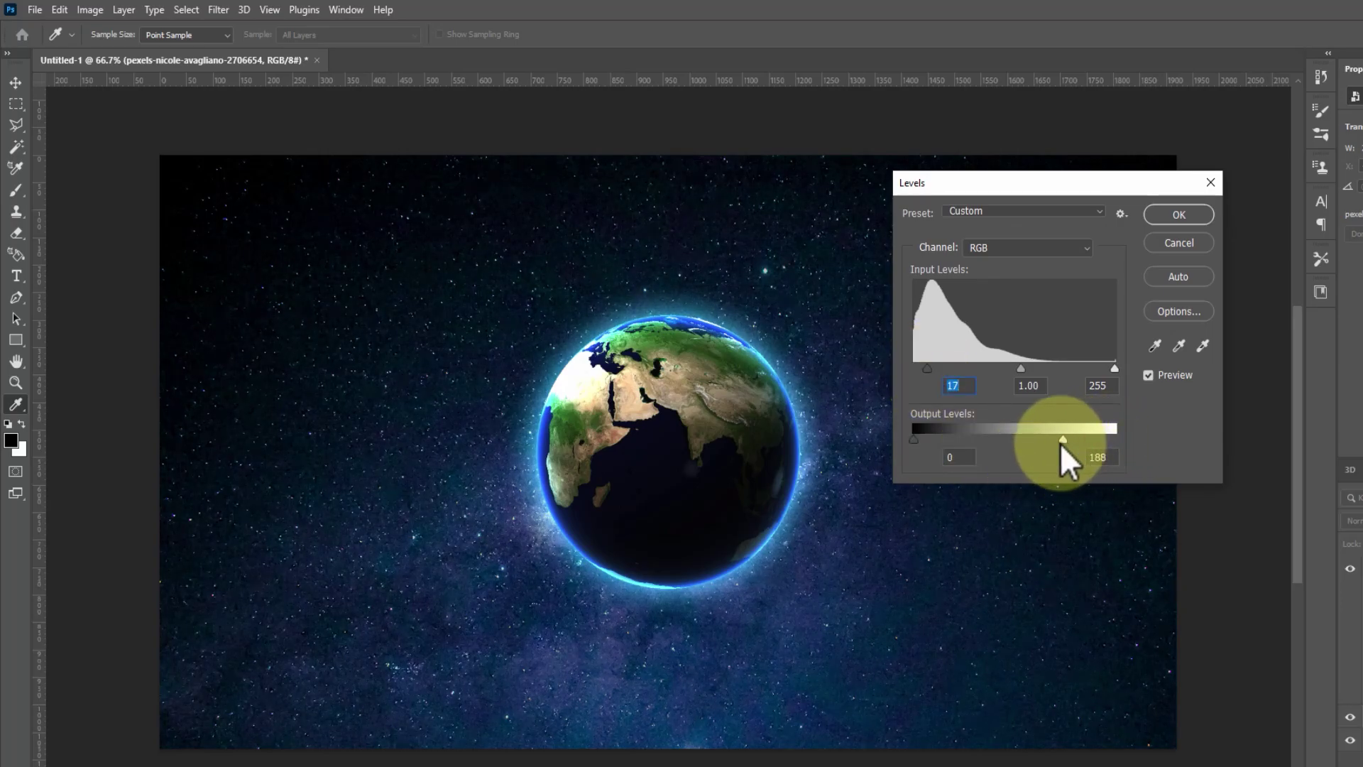
left_click(1150, 375)
left_click(1150, 376)
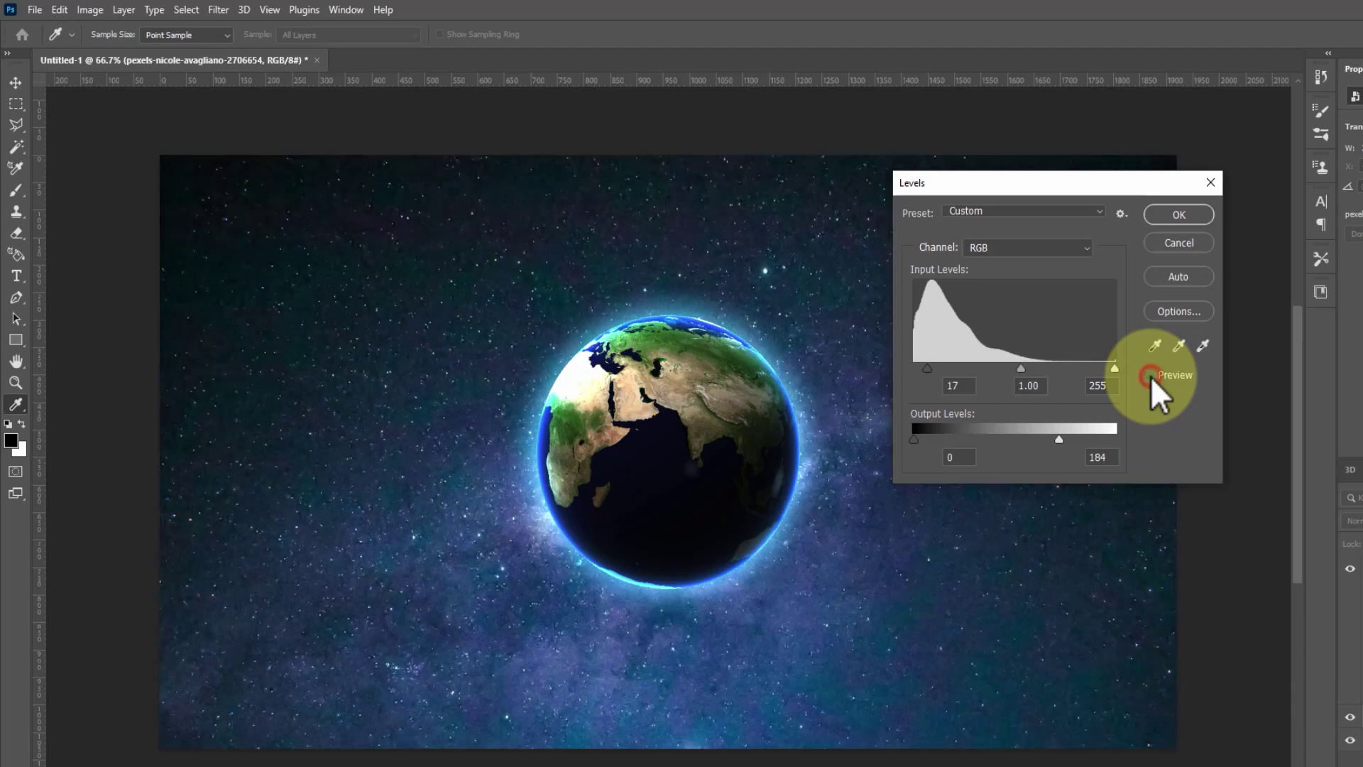
left_click(1149, 375)
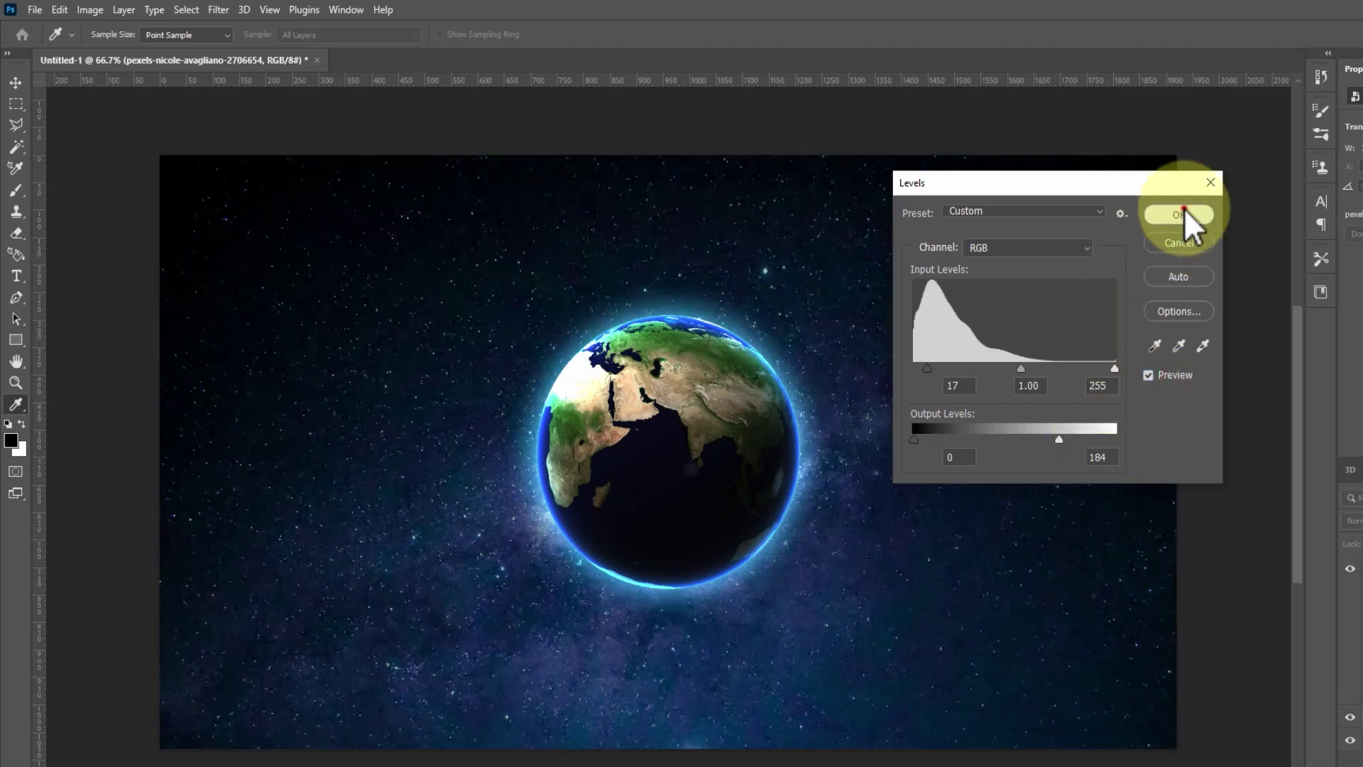
left_click(1184, 213)
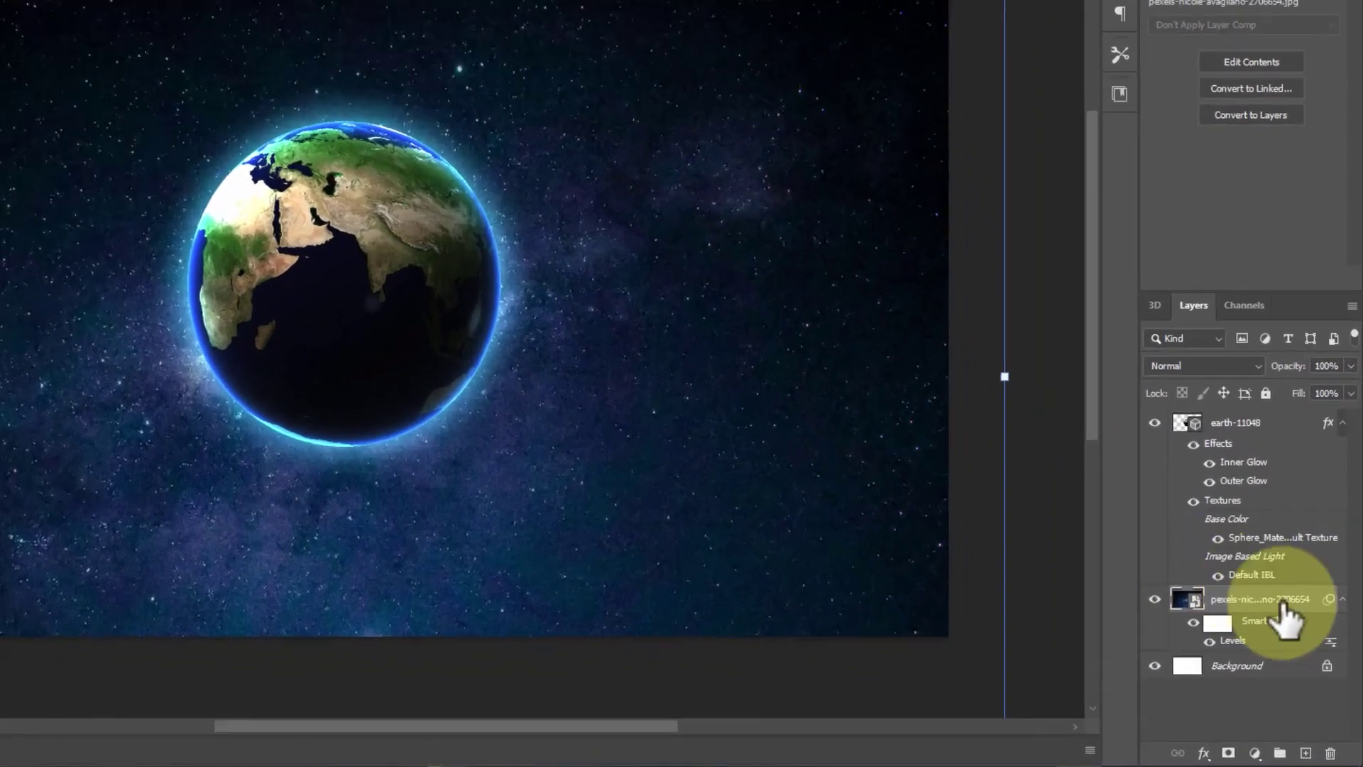
Turn the earth-11048 globe layer into an embedded smart object
left_click(1343, 605)
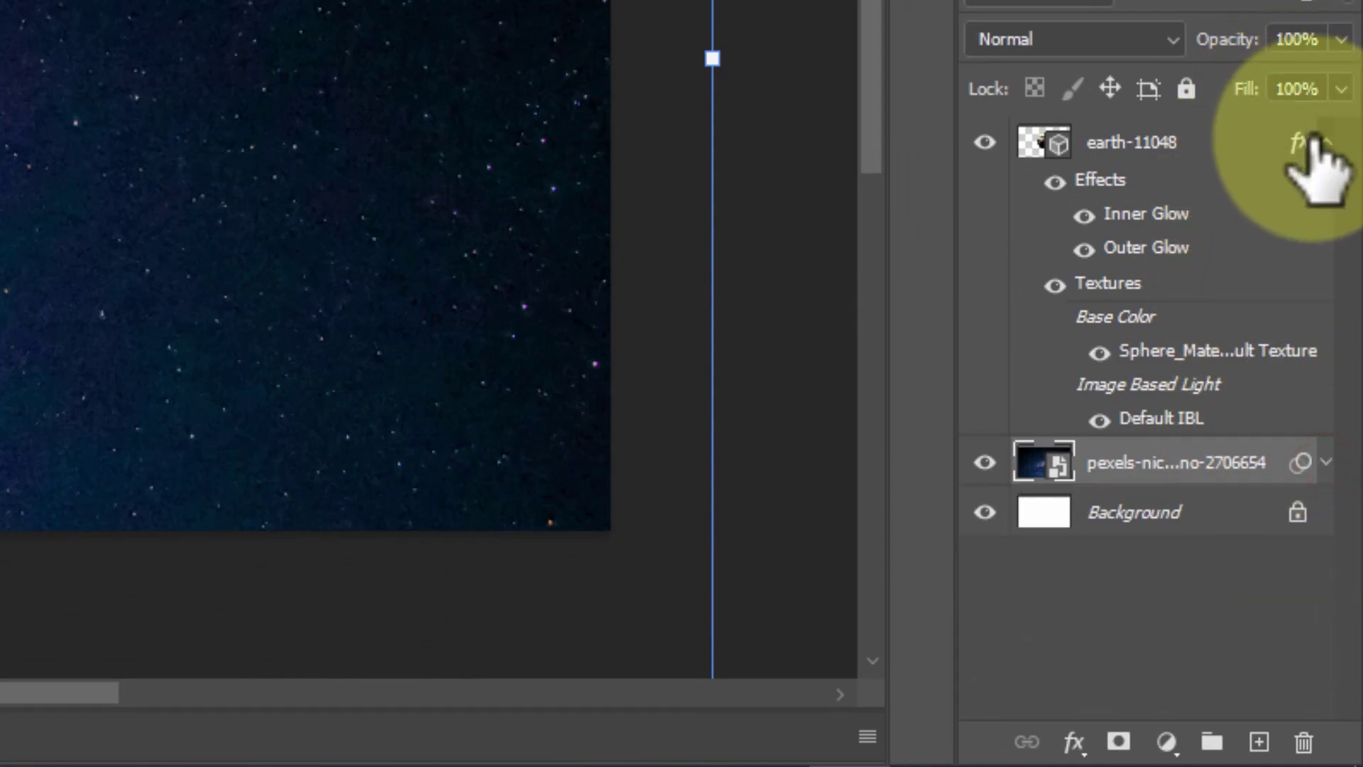
left_click(1326, 139)
left_click(1181, 138)
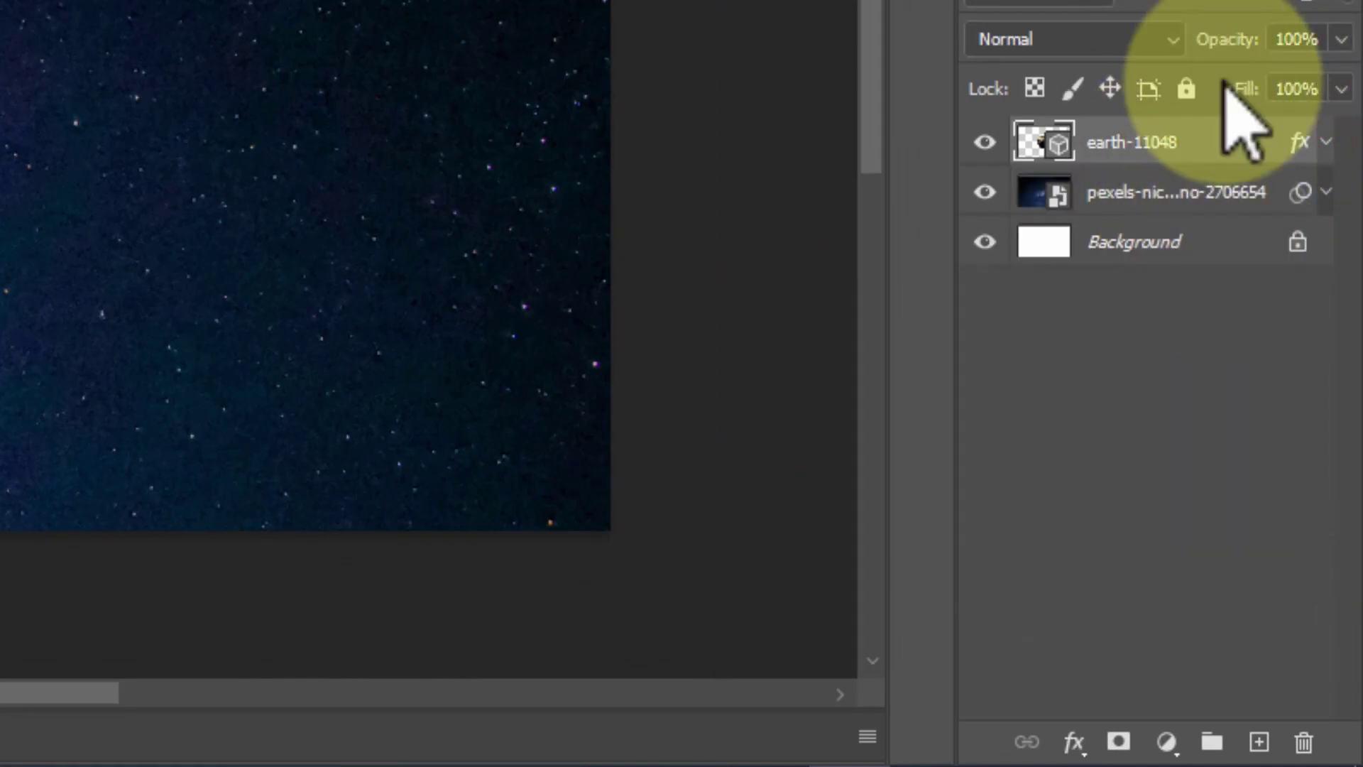
right_click(1229, 138)
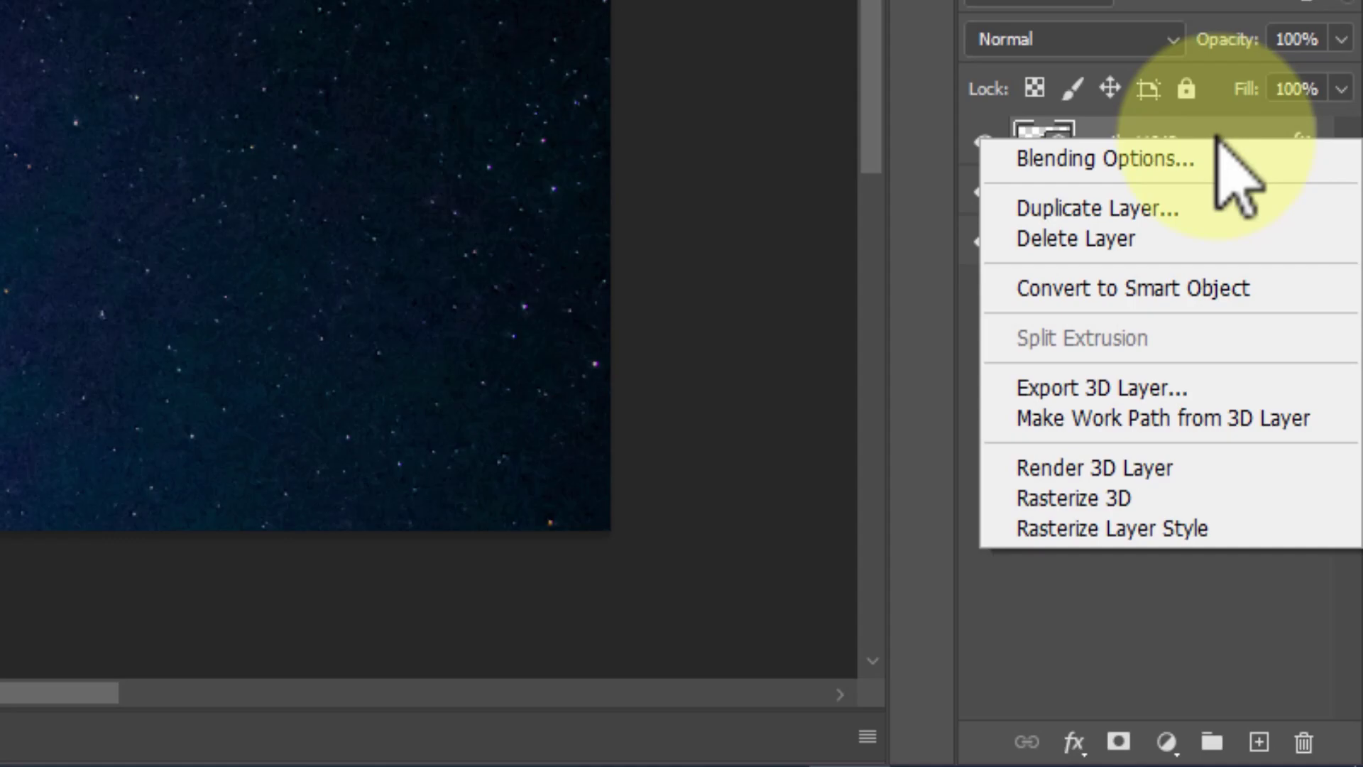
left_click(1285, 287)
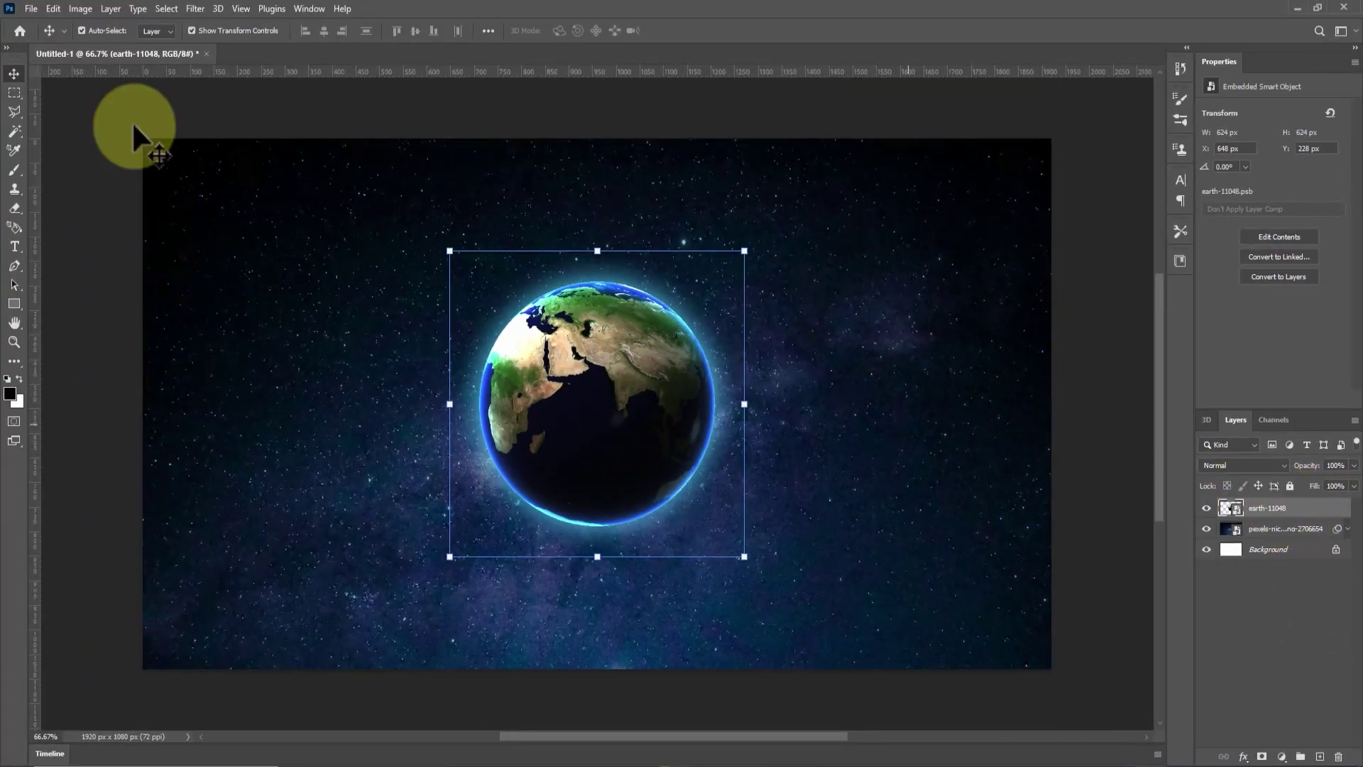
Add Levels to the globe smart object with input black 0 and midtone gamma 1.3
left_click(82, 9)
mouse_move(233, 107)
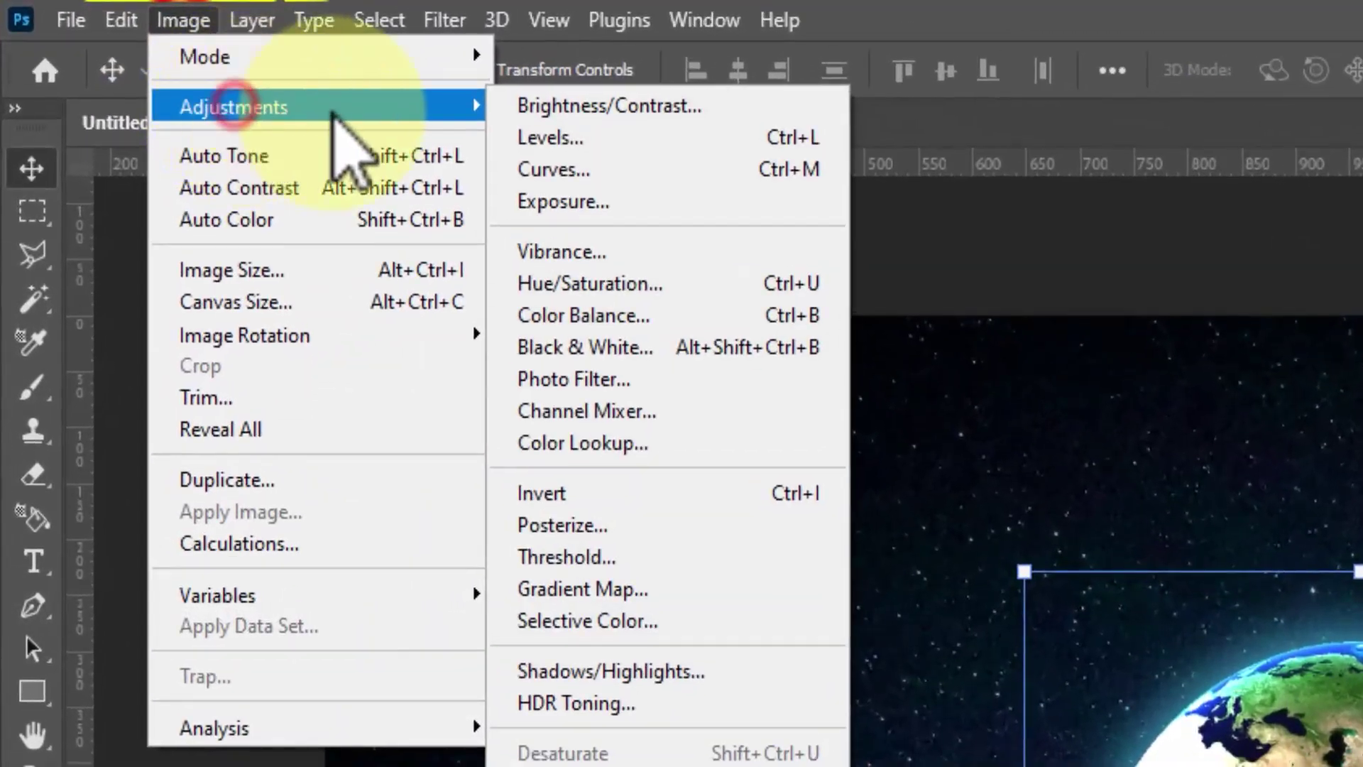
left_click(552, 139)
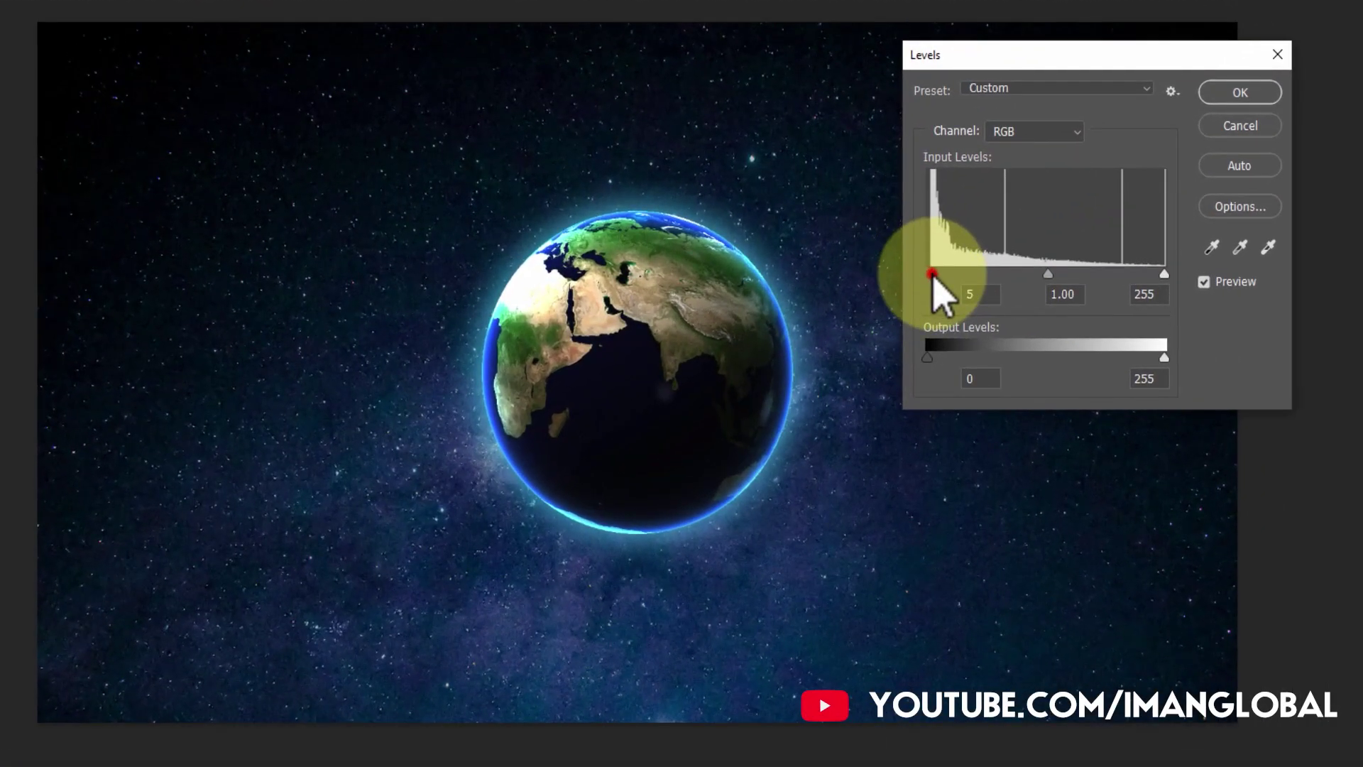
left_click_drag(934, 273, 928, 273)
left_click_drag(1163, 273, 1122, 274)
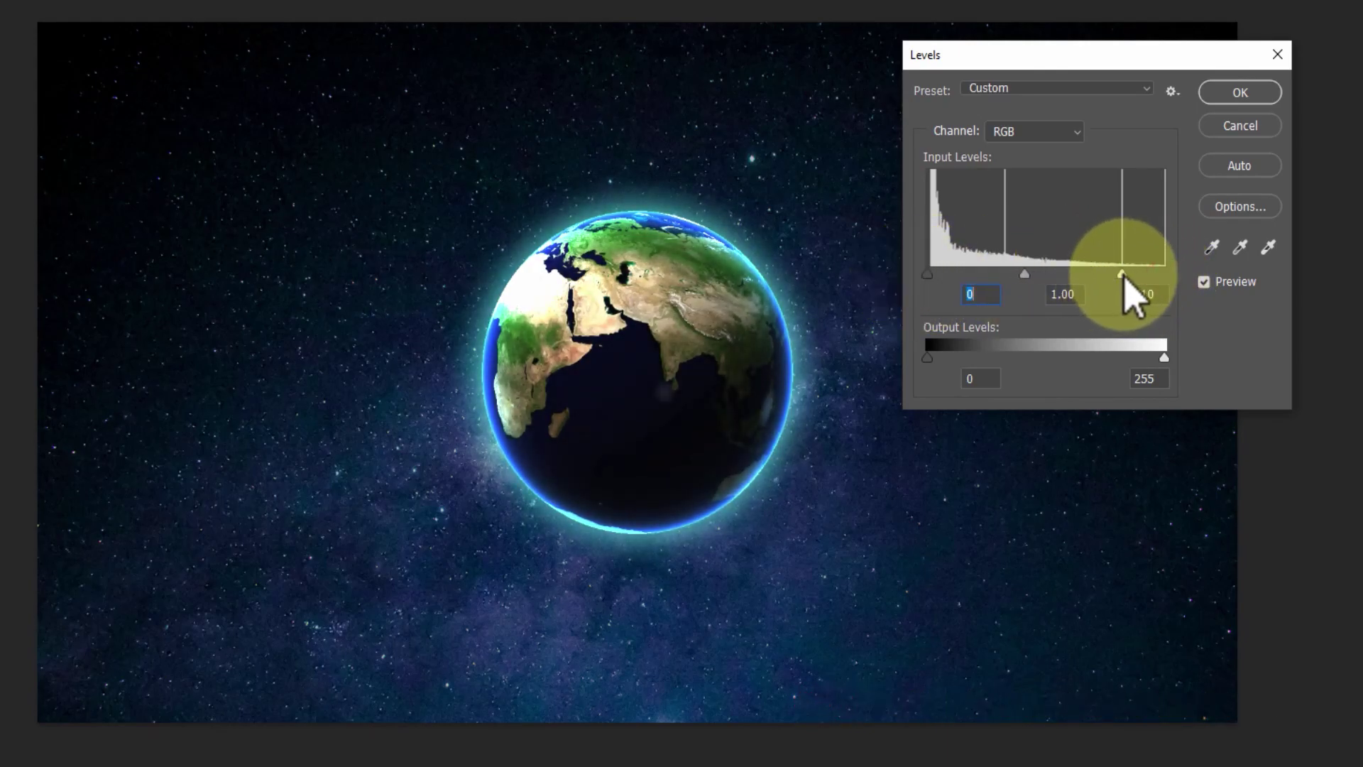
left_click_drag(1023, 274, 1007, 274)
left_click(1063, 294)
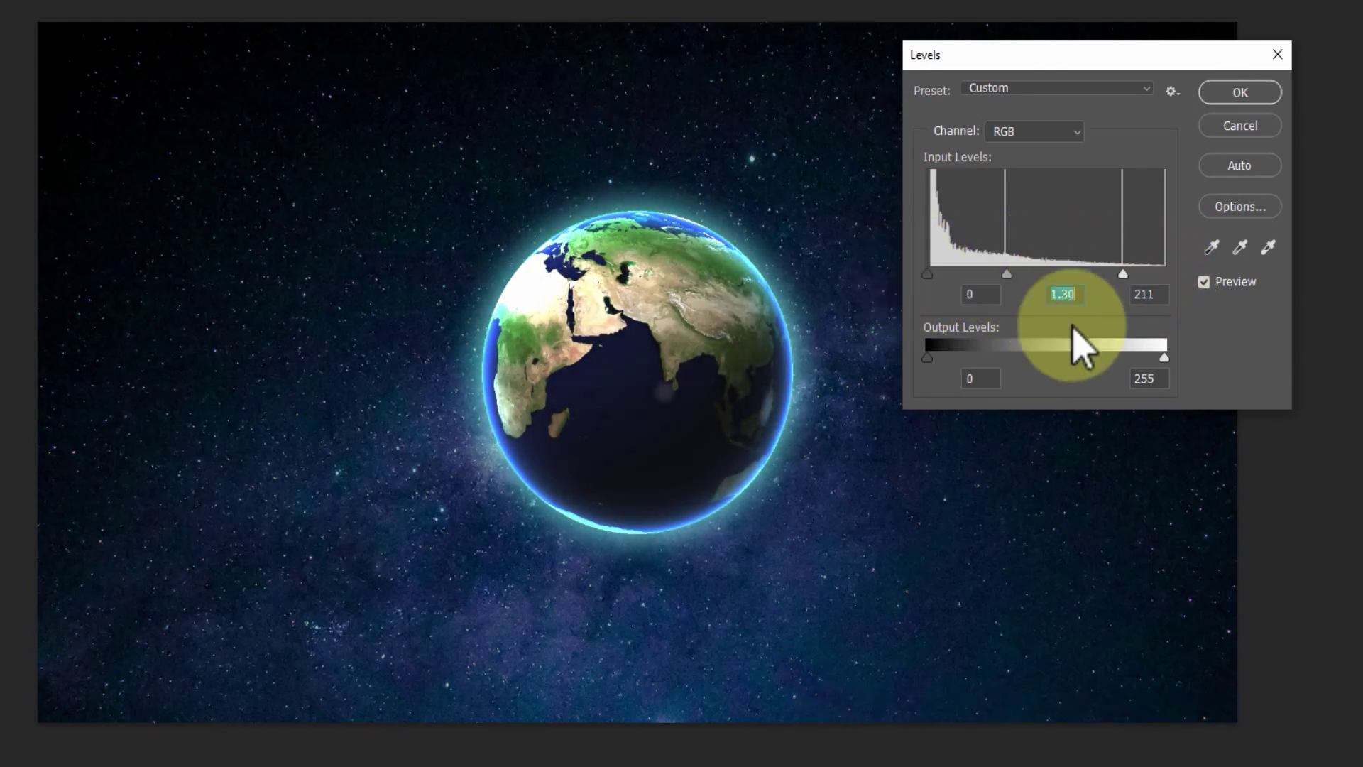
left_click(1146, 379)
Lower the globe's white input to 193, compare the preview, and apply the Levels filter
left_click_drag(931, 358, 927, 358)
left_click_drag(1122, 273, 1101, 274)
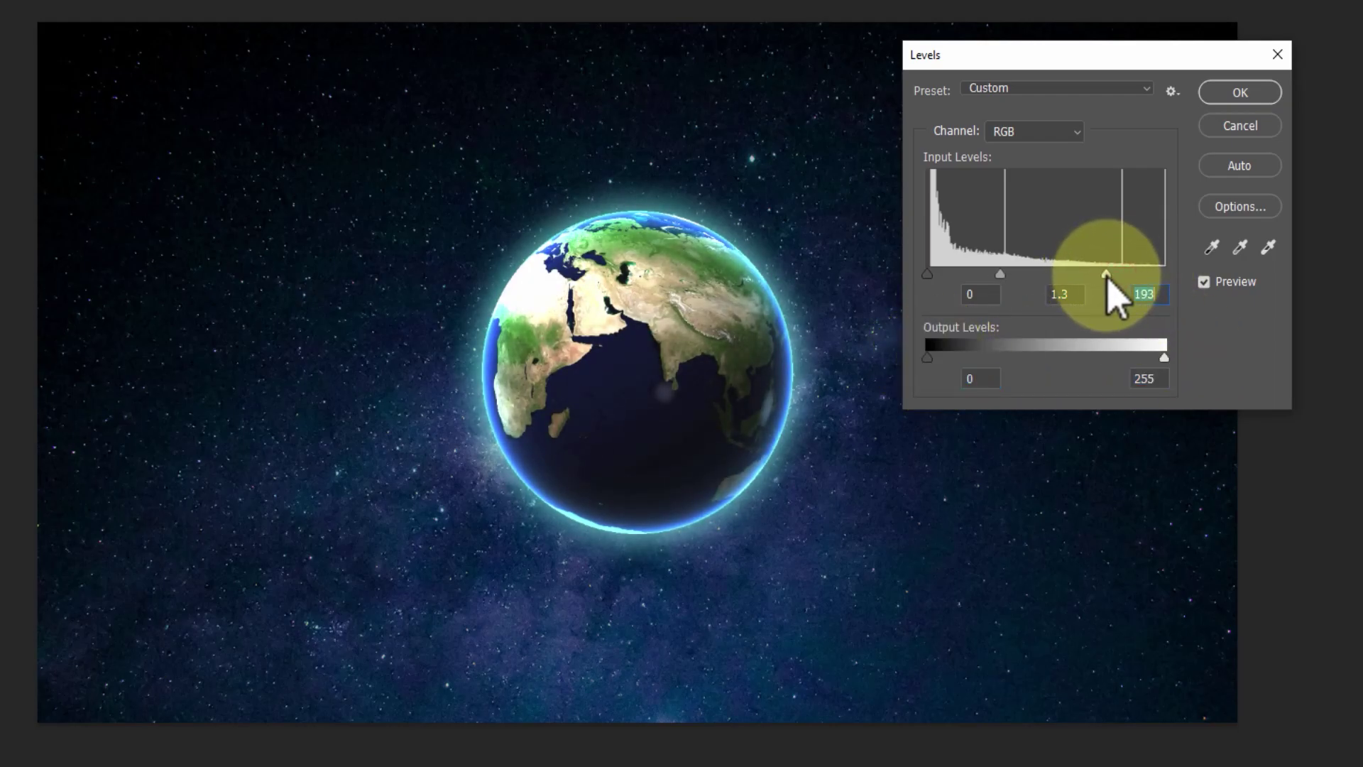
left_click(1205, 282)
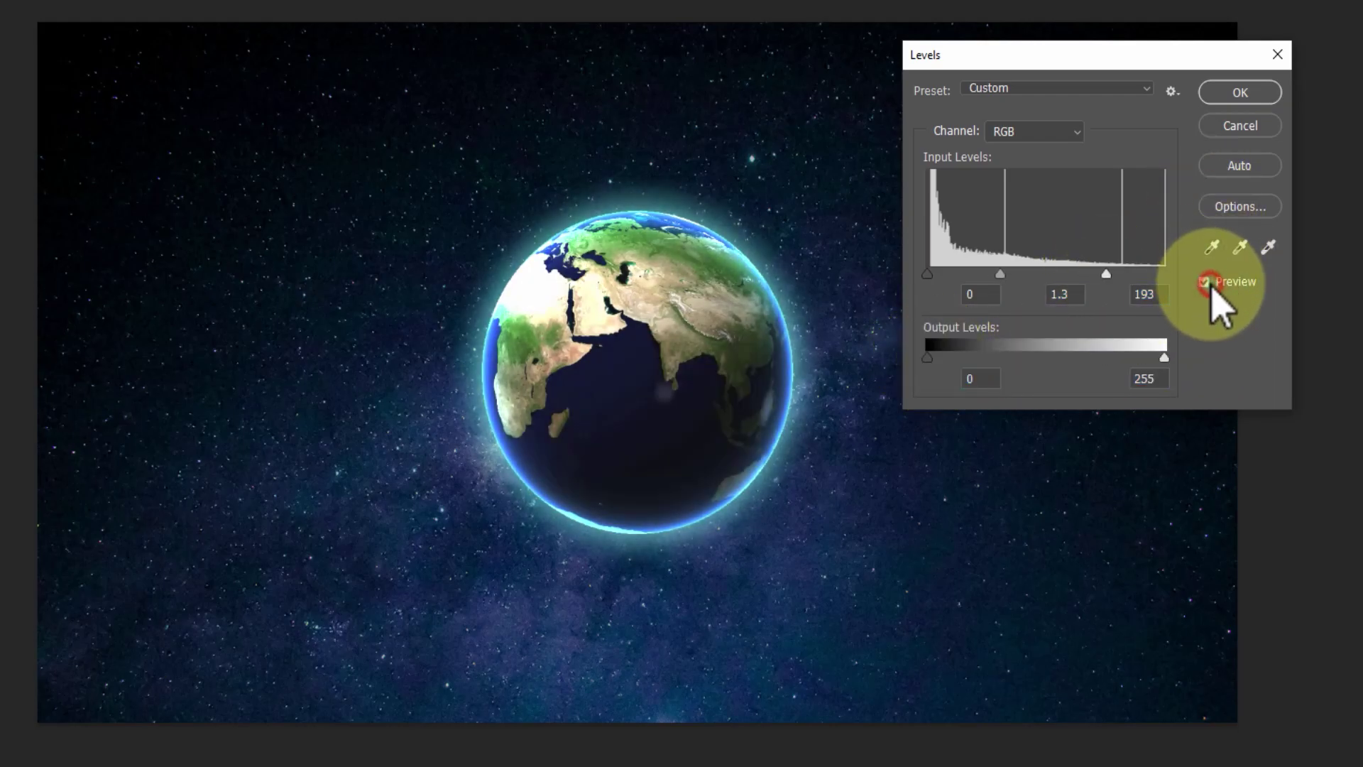
left_click(1205, 283)
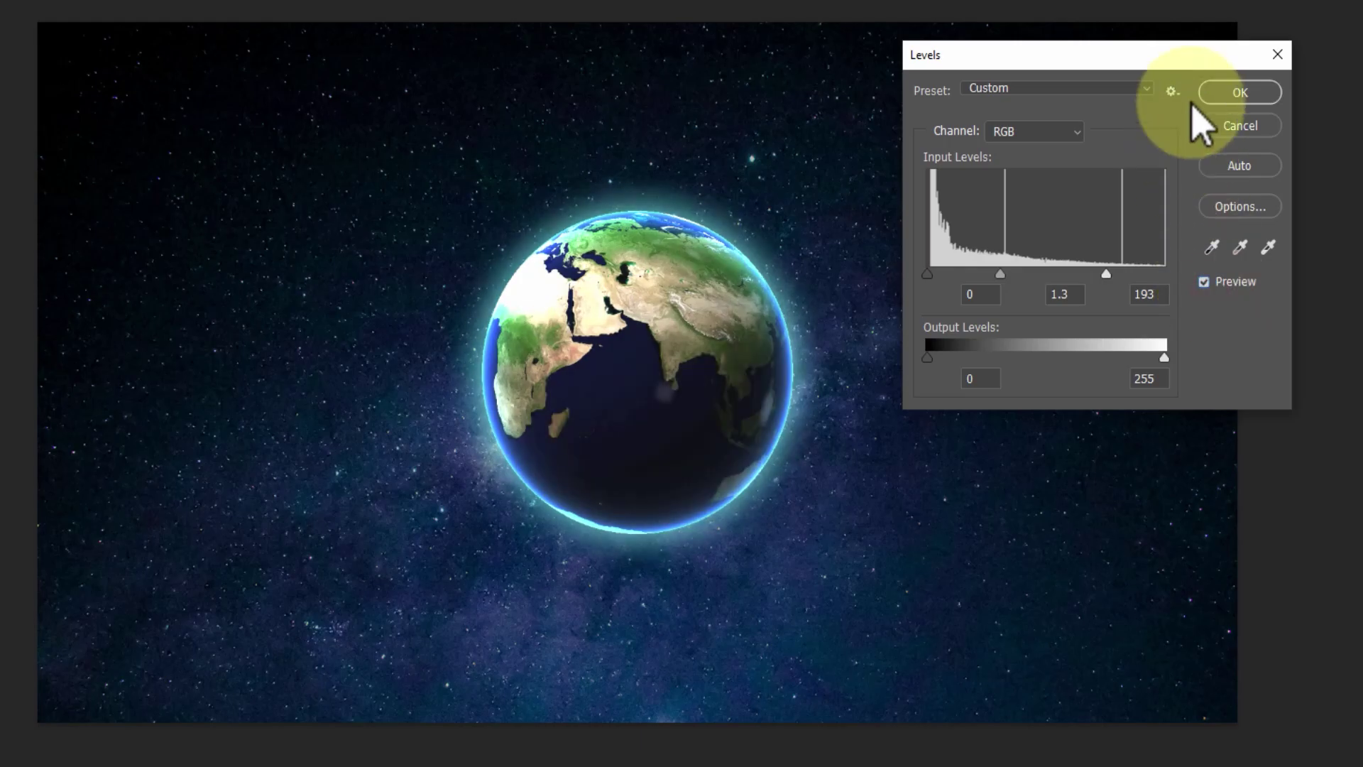
left_click(1239, 93)
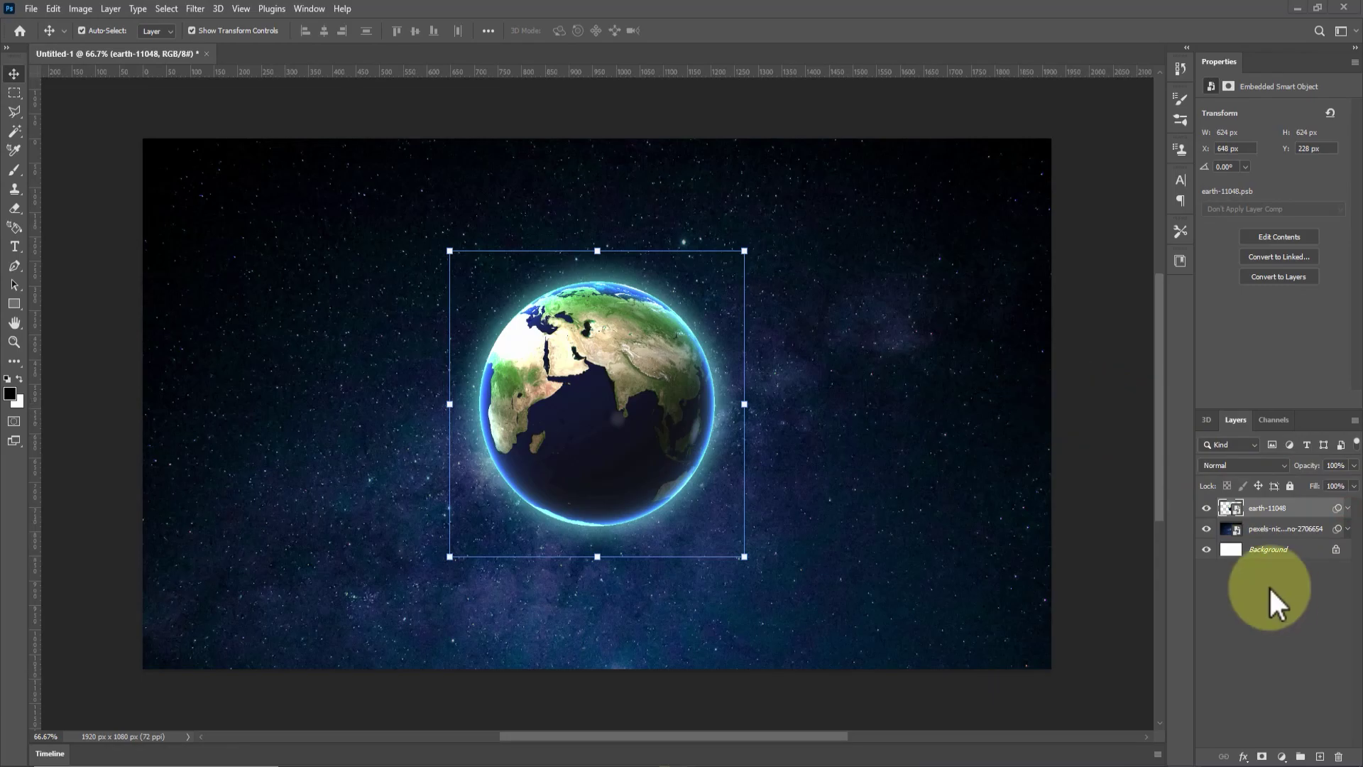
right_click(14, 302)
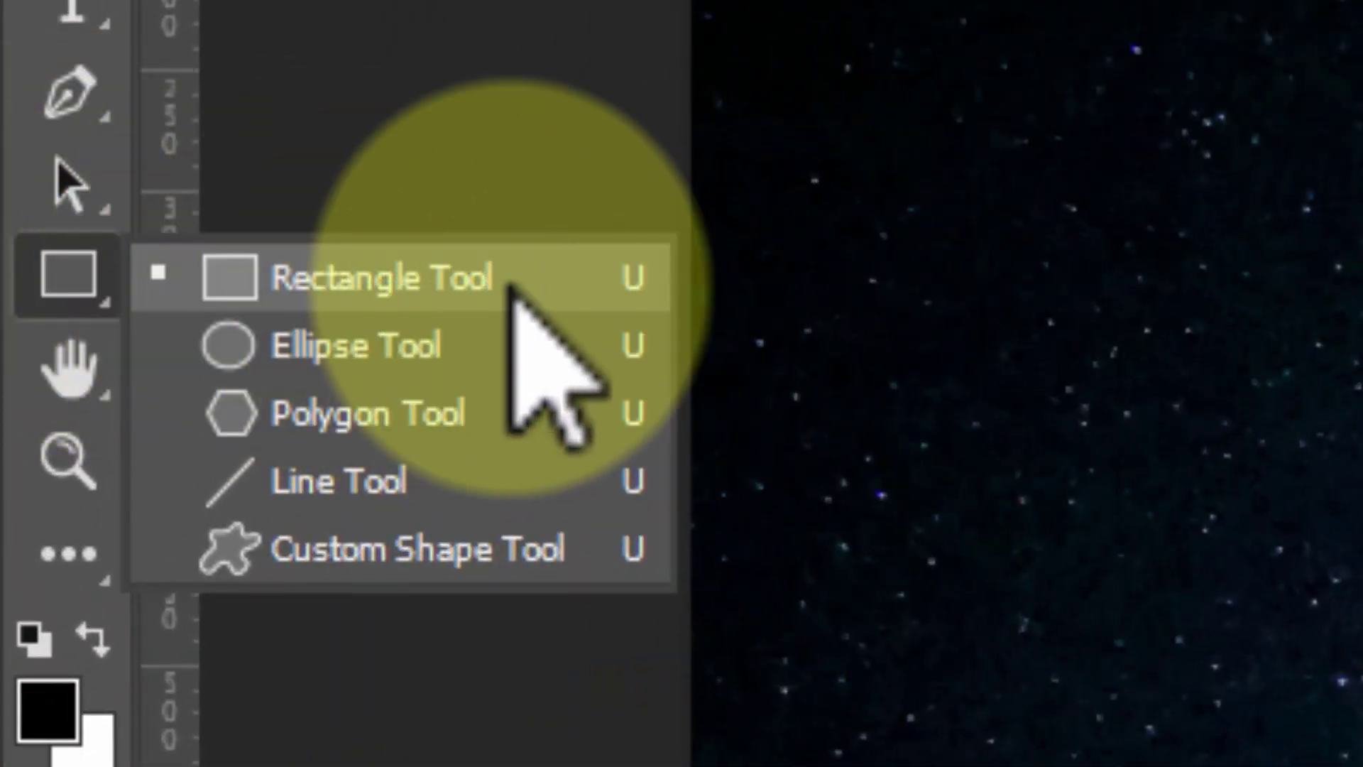
Set the Rectangle tool's fill colour to black
left_click(588, 284)
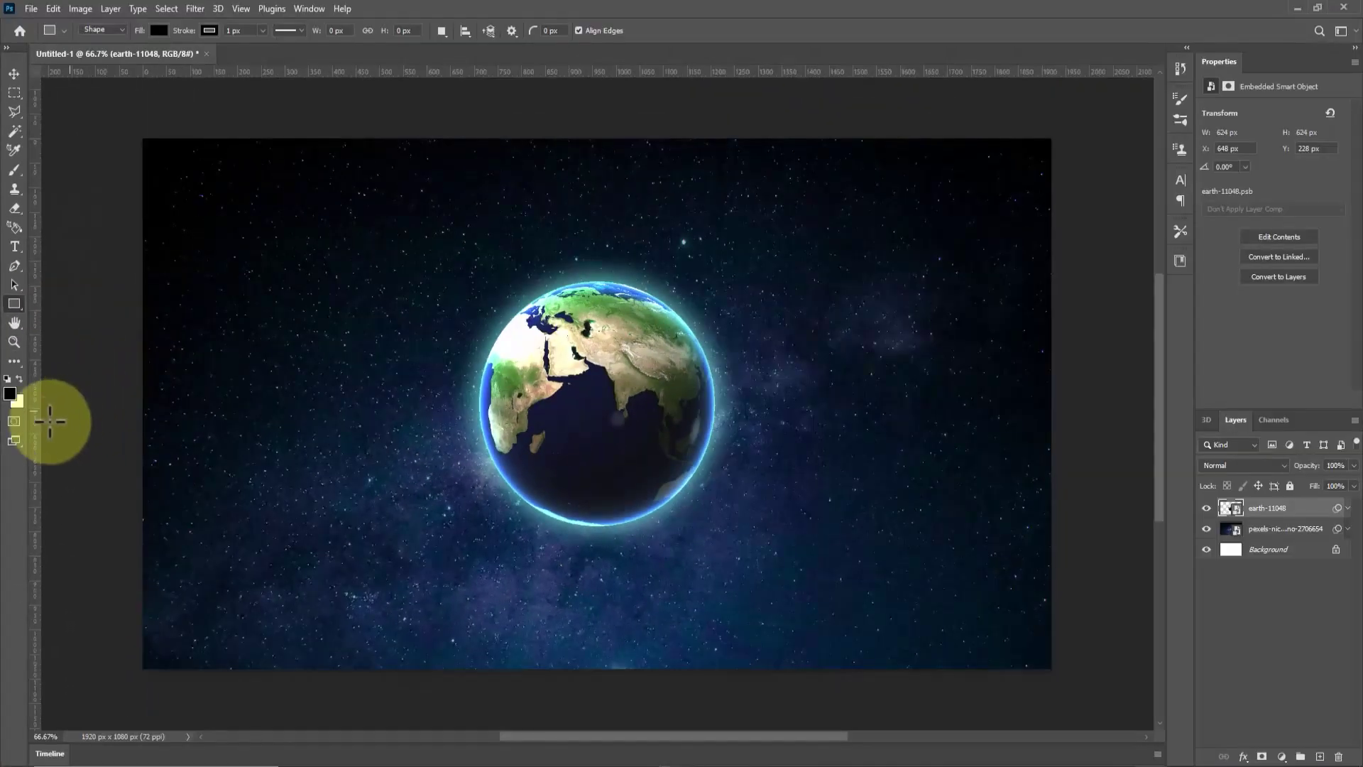
left_click(10, 394)
left_click_drag(989, 227, 967, 347)
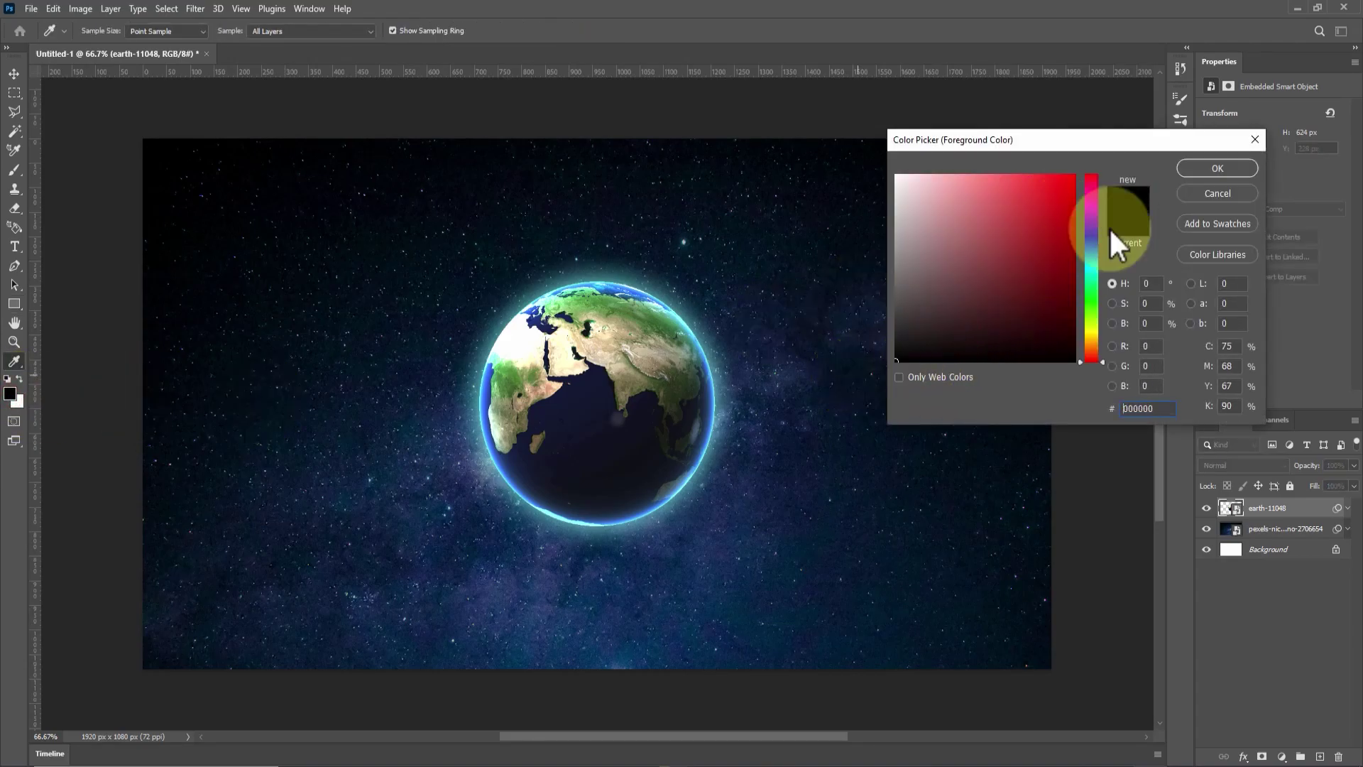
left_click(1207, 168)
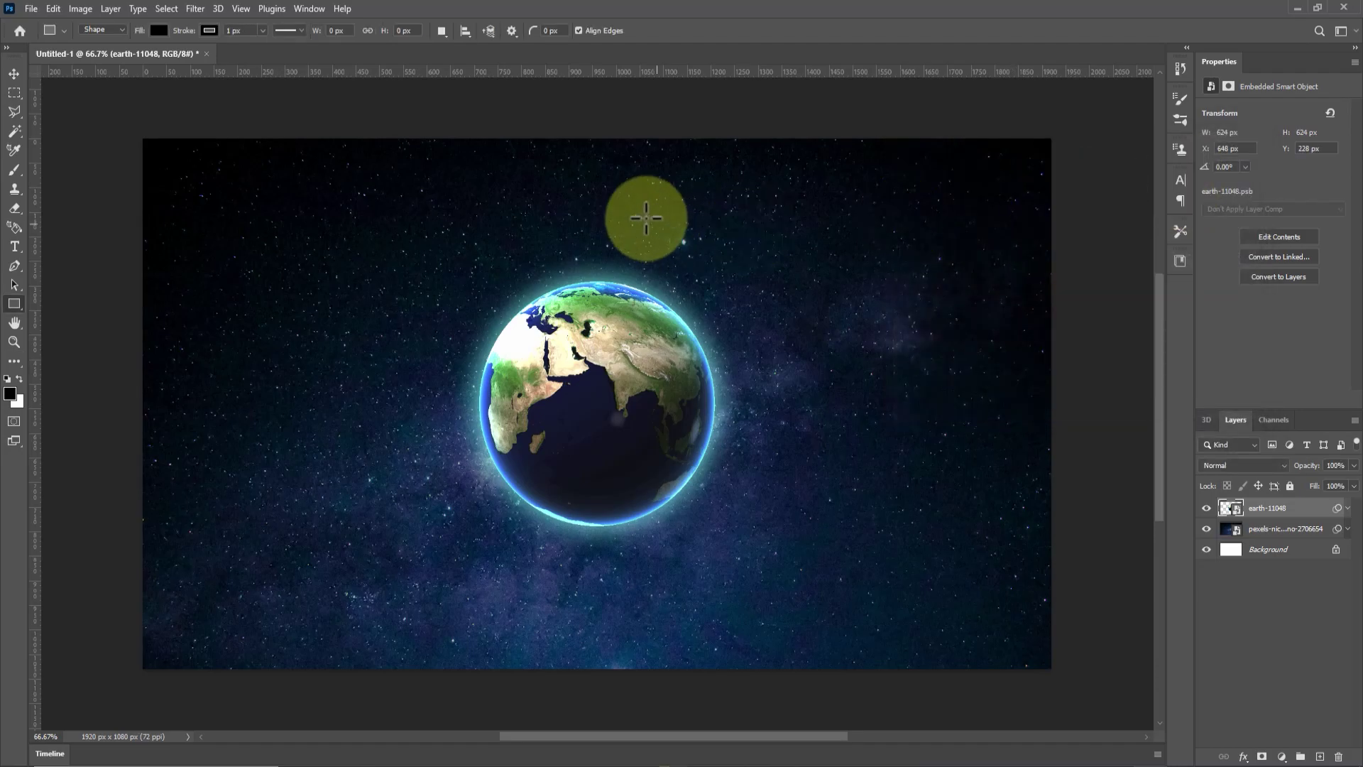
Draw a tall rectangle, tilt it about 17°, and position it over the globe's right half
left_click_drag(602, 182, 815, 639)
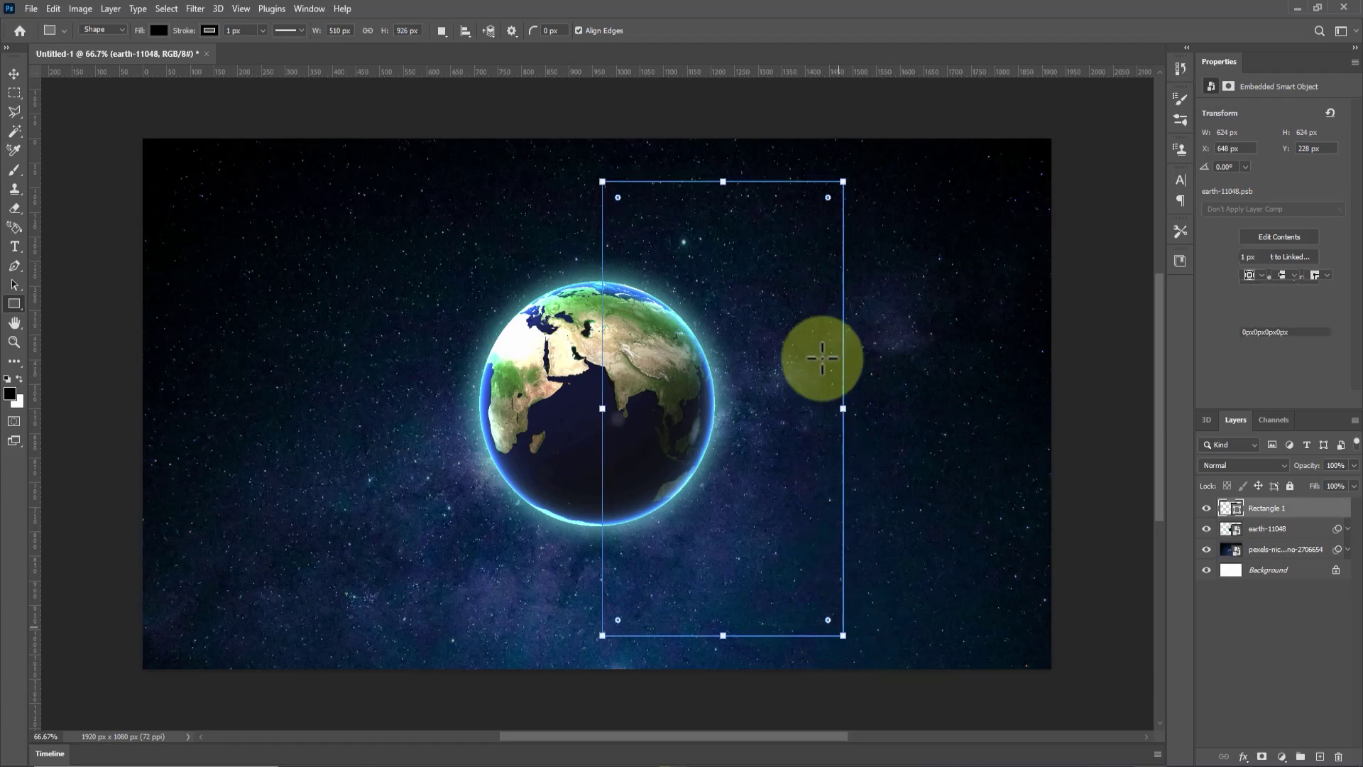
left_click_drag(852, 173, 896, 242)
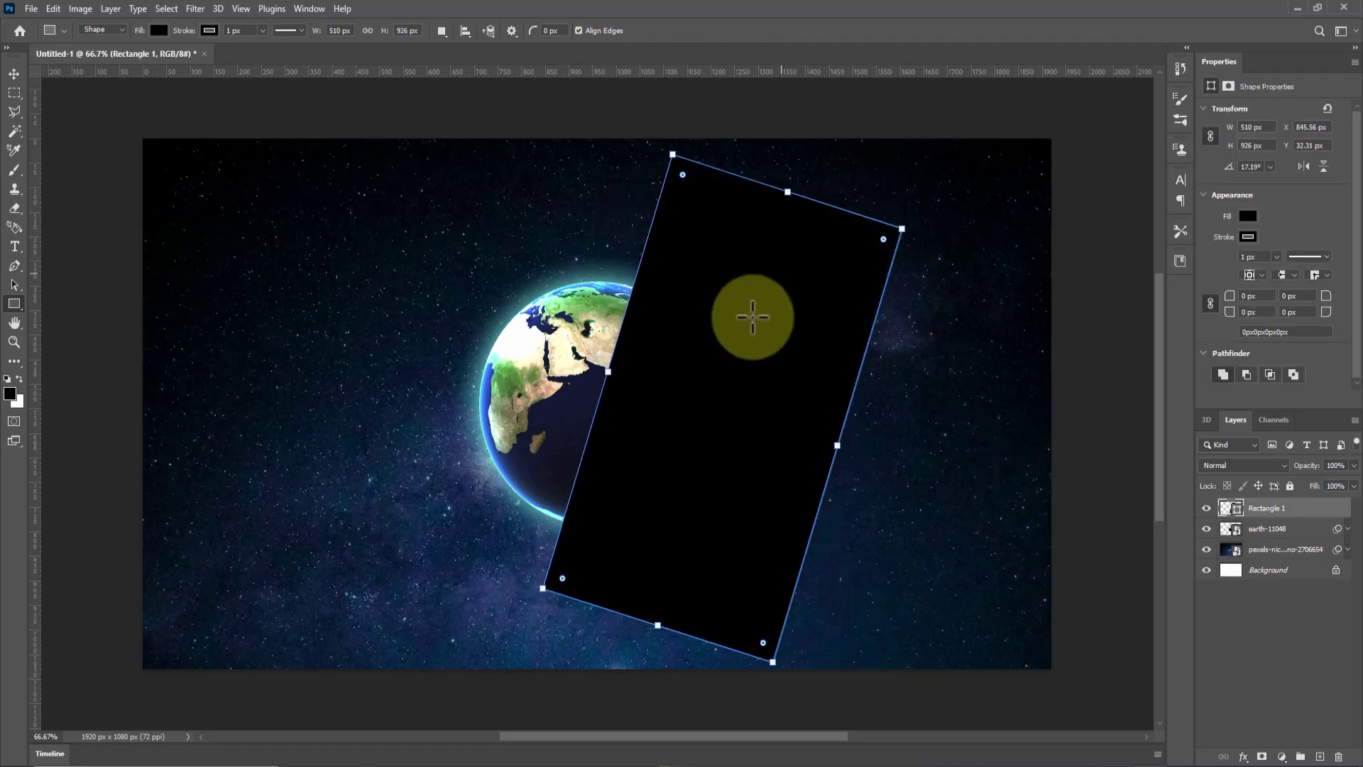
left_click(13, 74)
left_click_drag(785, 292, 811, 330)
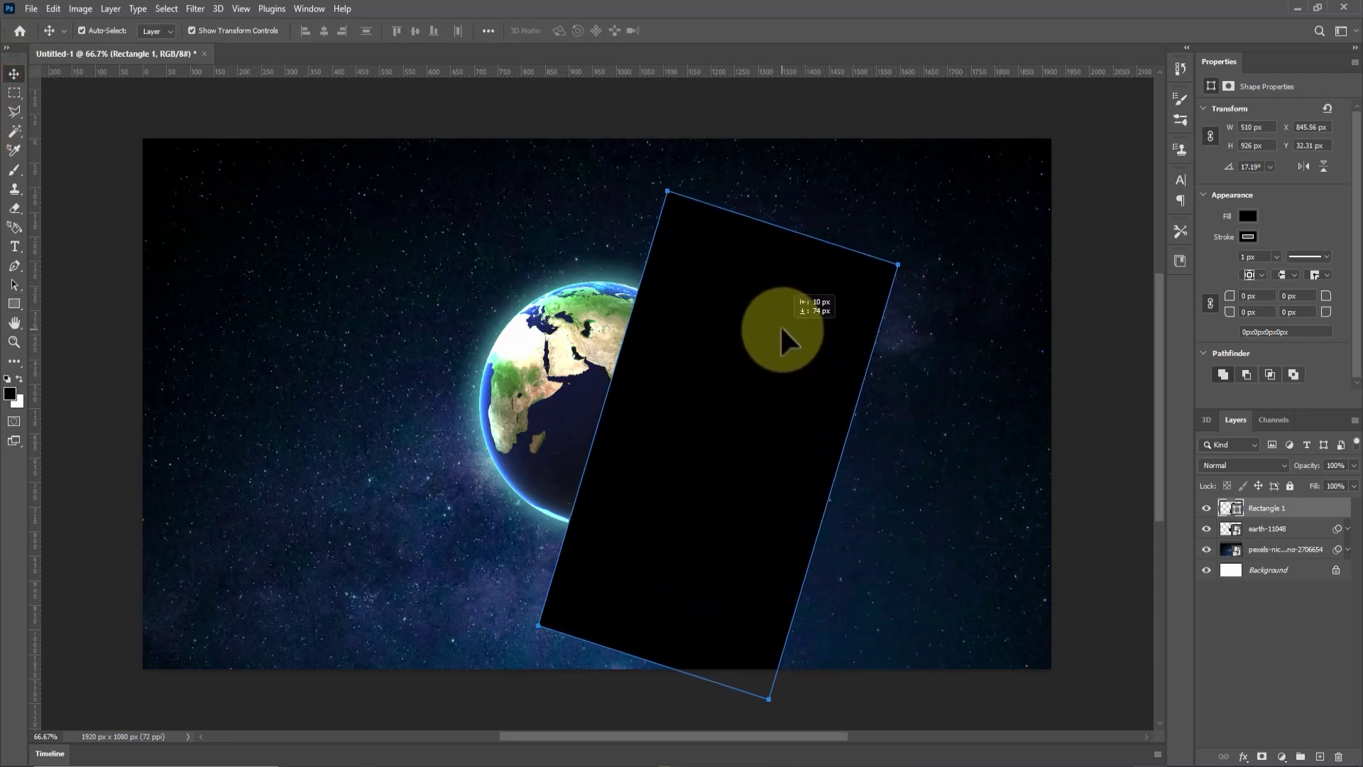
left_click_drag(810, 331, 781, 325)
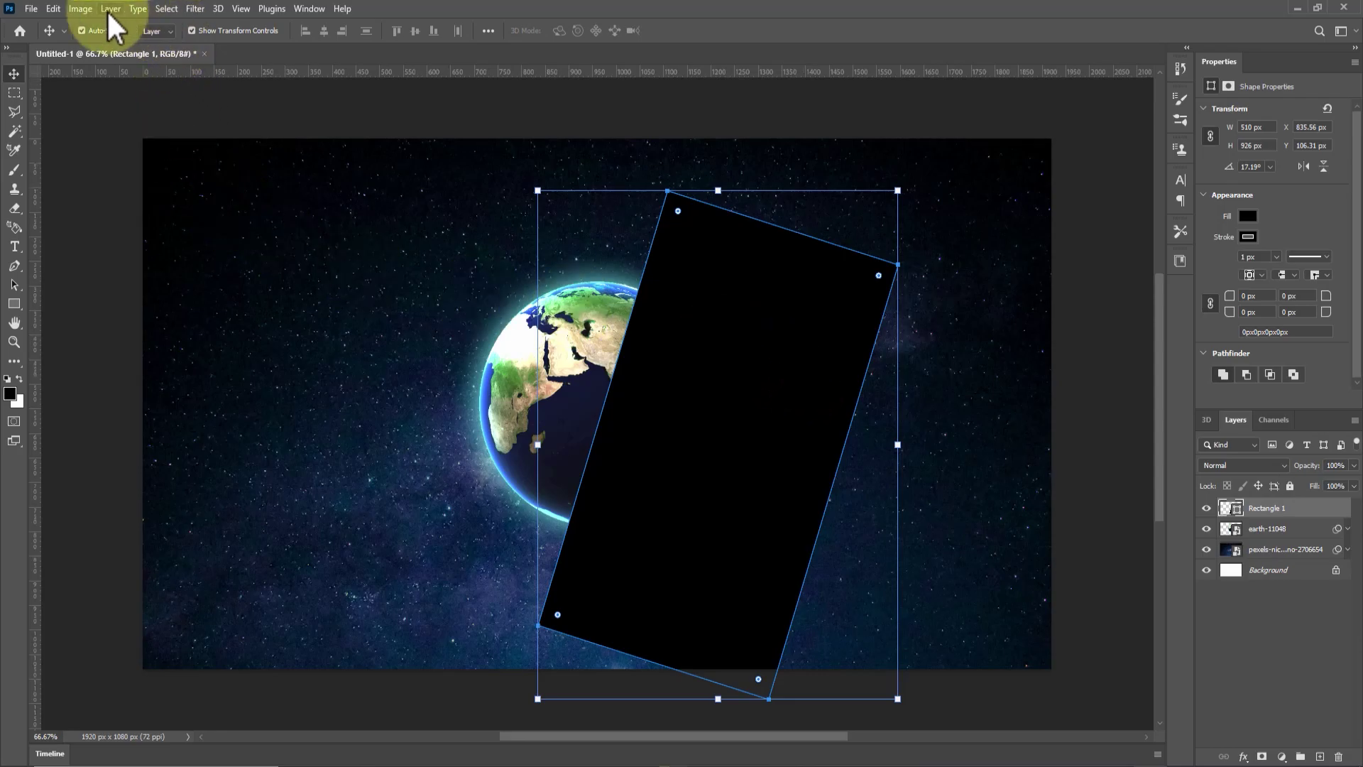
Clip Rectangle 1 to the earth layer and show its mask settings
left_click(110, 10)
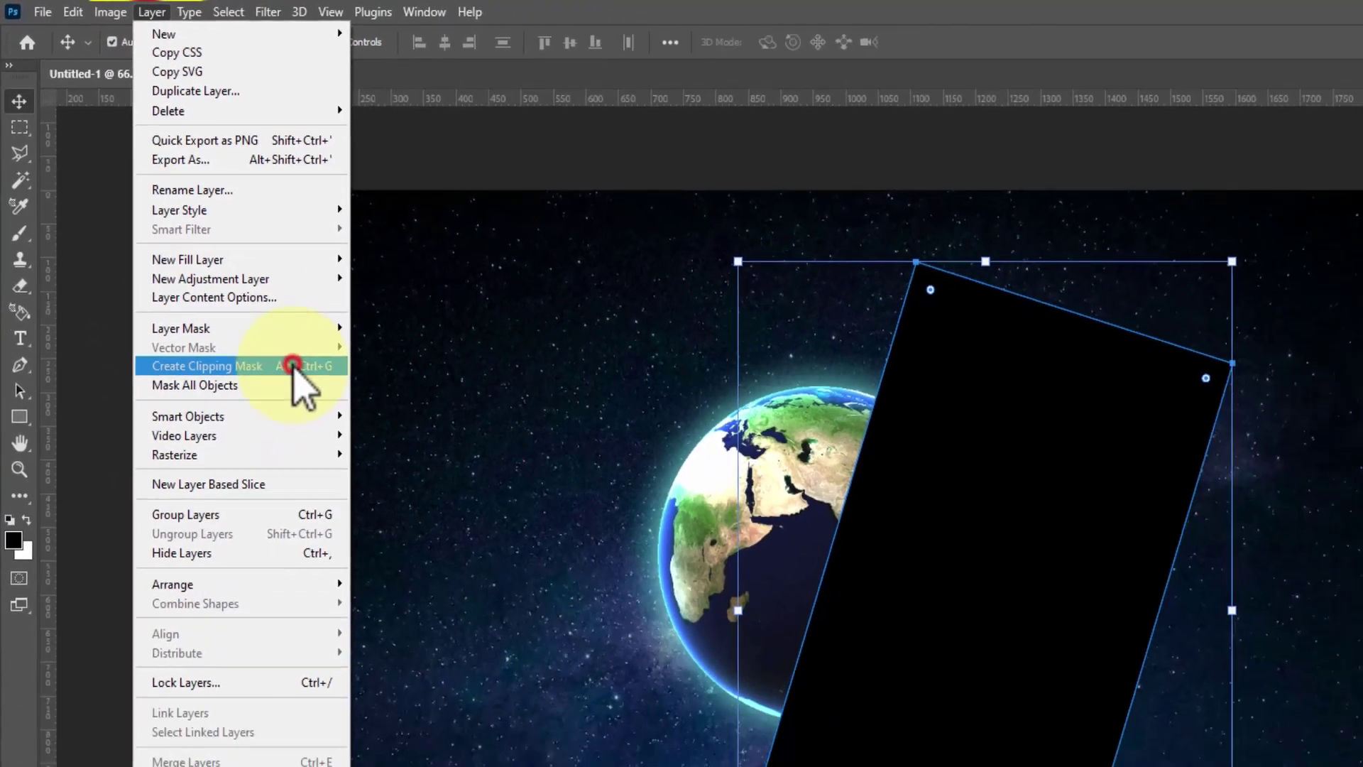
left_click(409, 509)
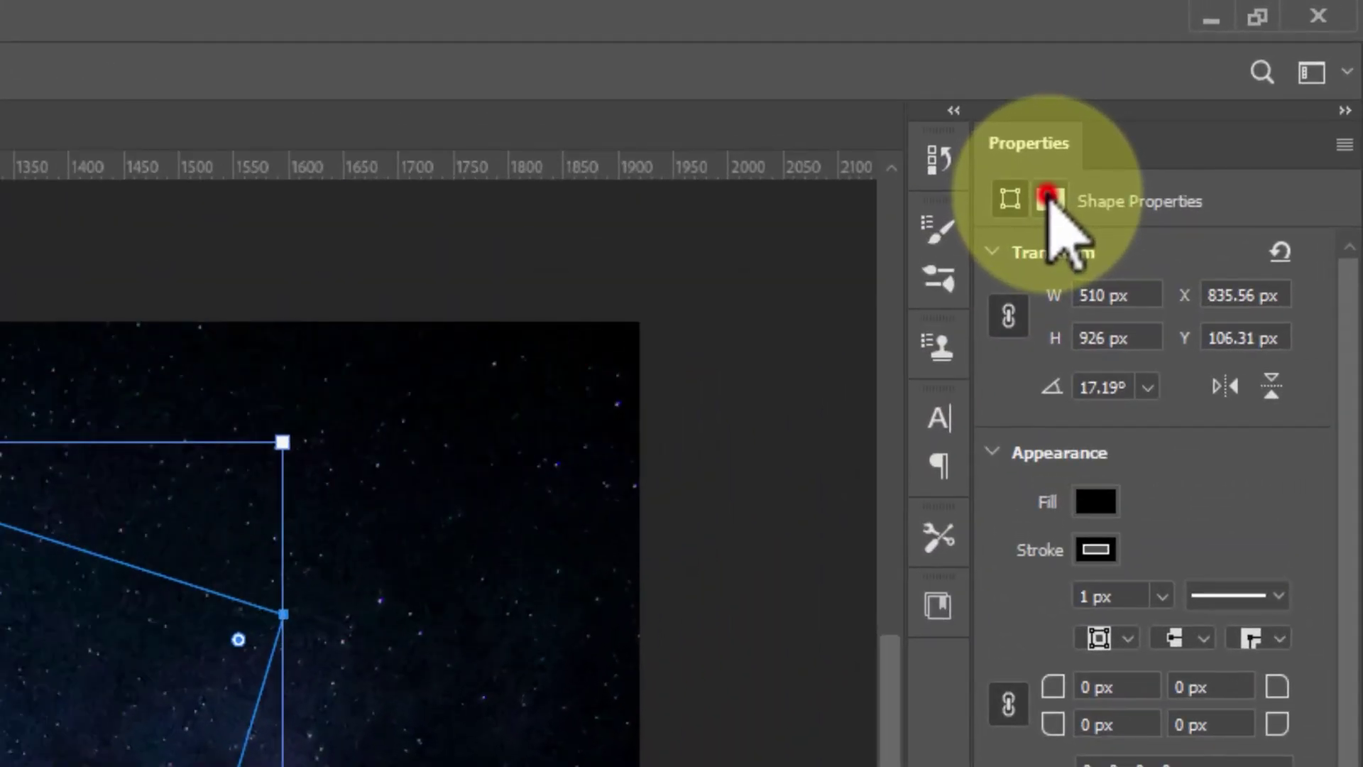
left_click(1048, 199)
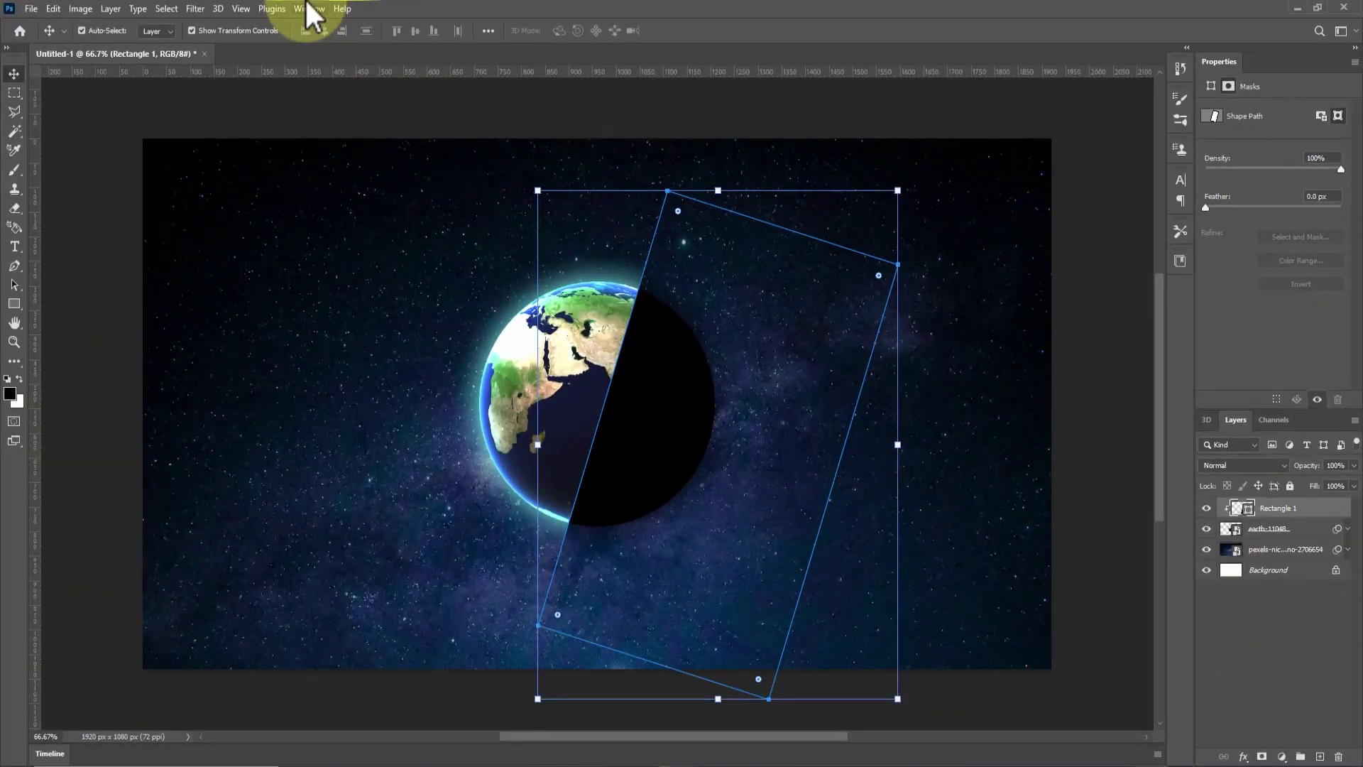
left_click(309, 8)
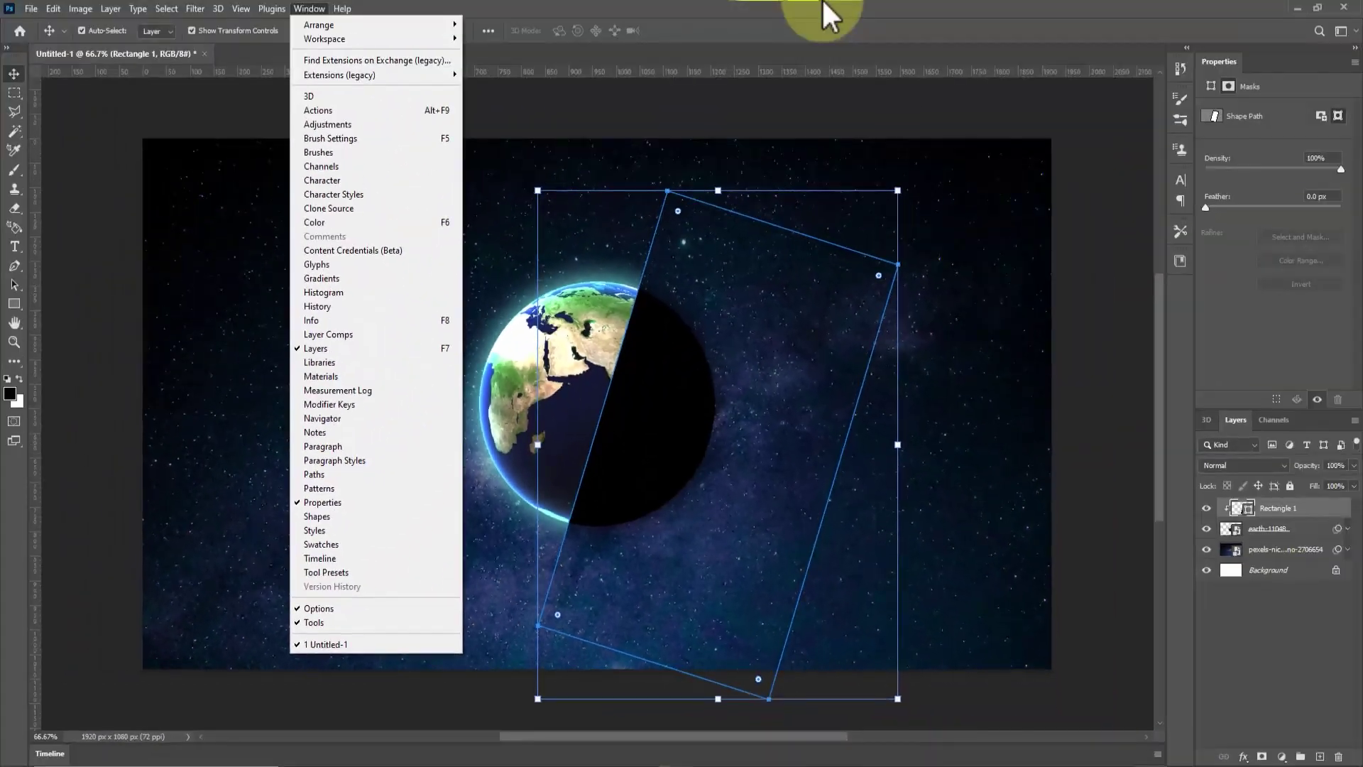
Feather the Rectangle 1 mask to about 160.4 px for a soft shadow edge, then deselect
left_click(822, 8)
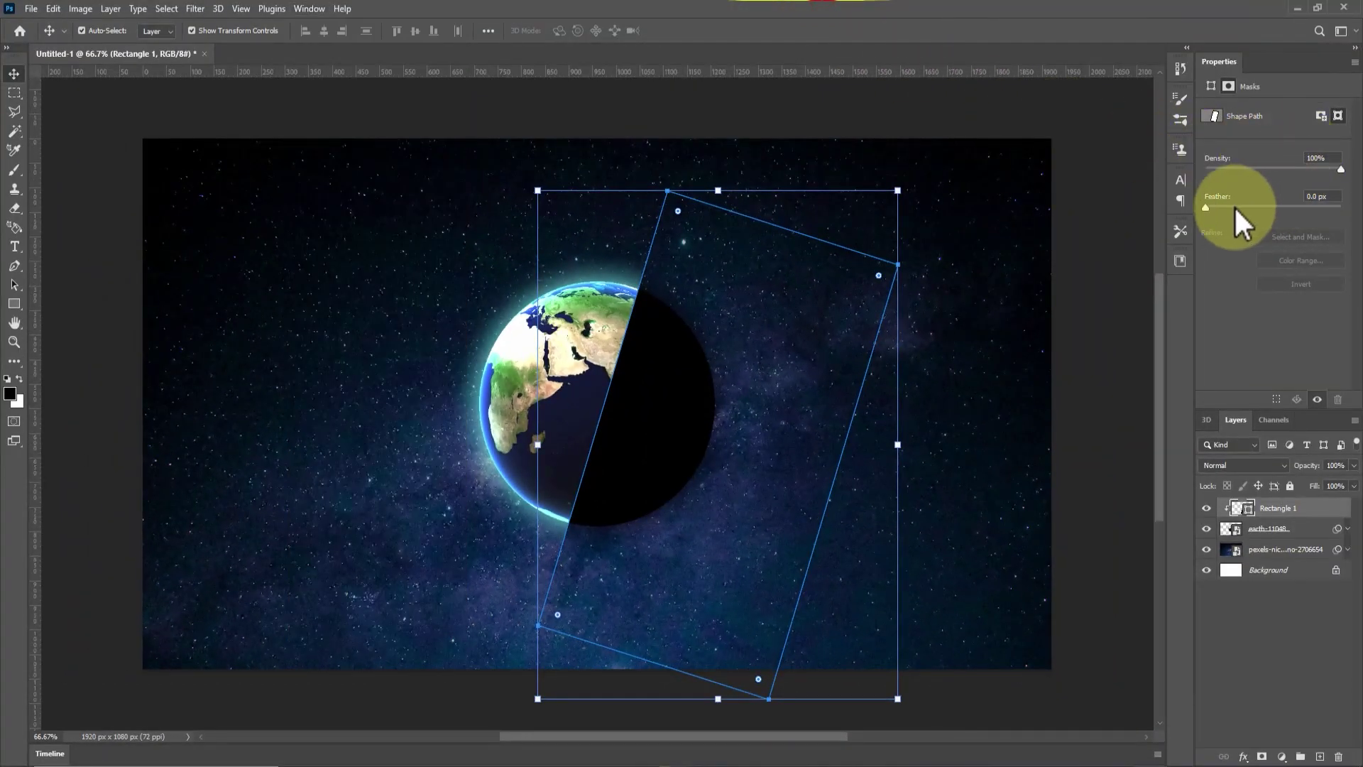
left_click_drag(1220, 202, 1341, 207)
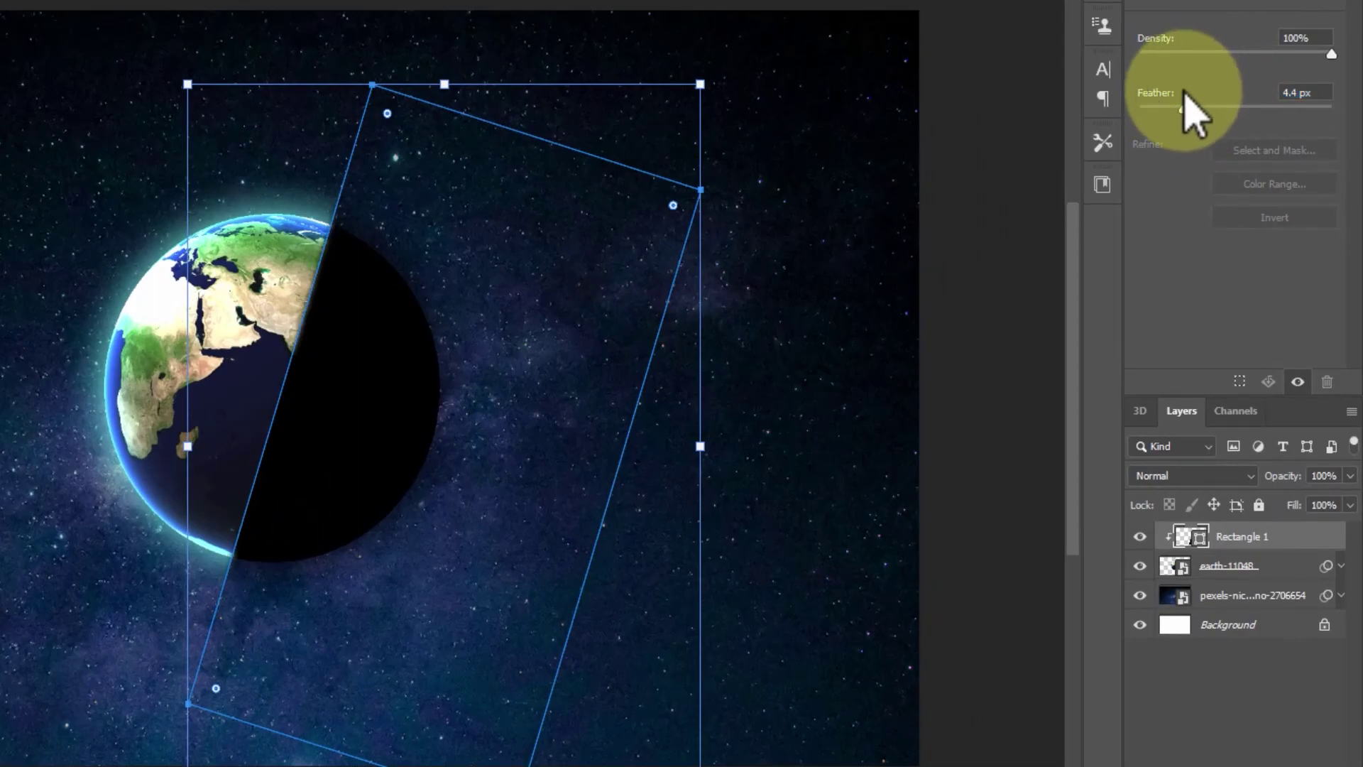
left_click_drag(1184, 108, 1298, 108)
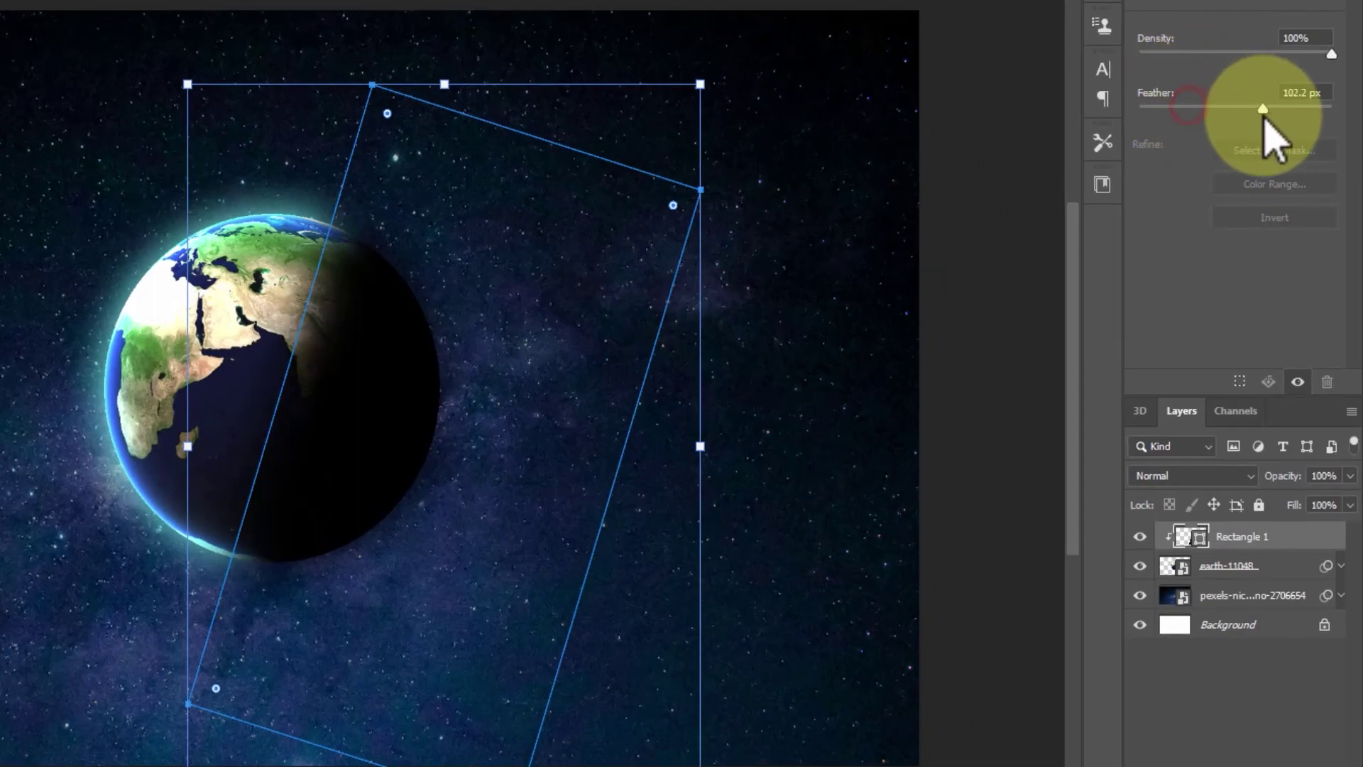
left_click_drag(1285, 110, 1269, 110)
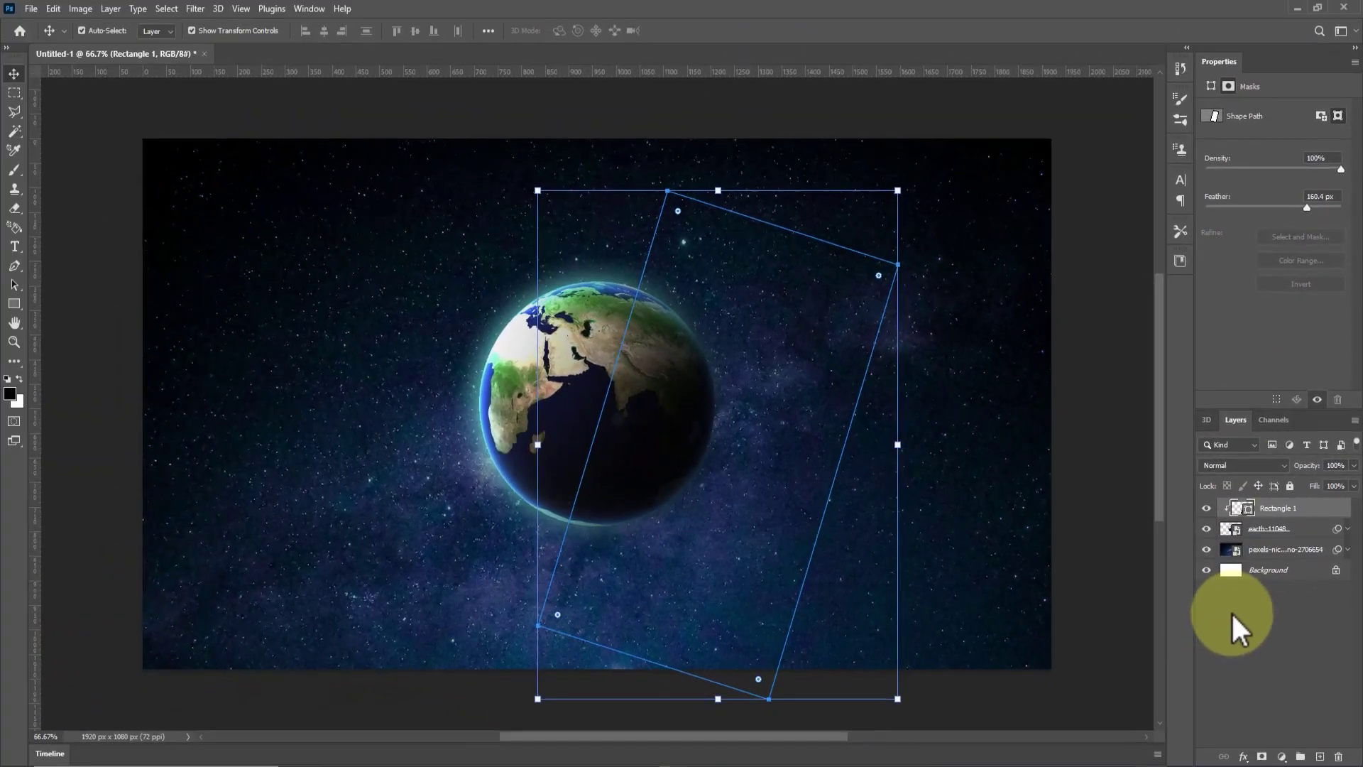
left_click(1231, 611)
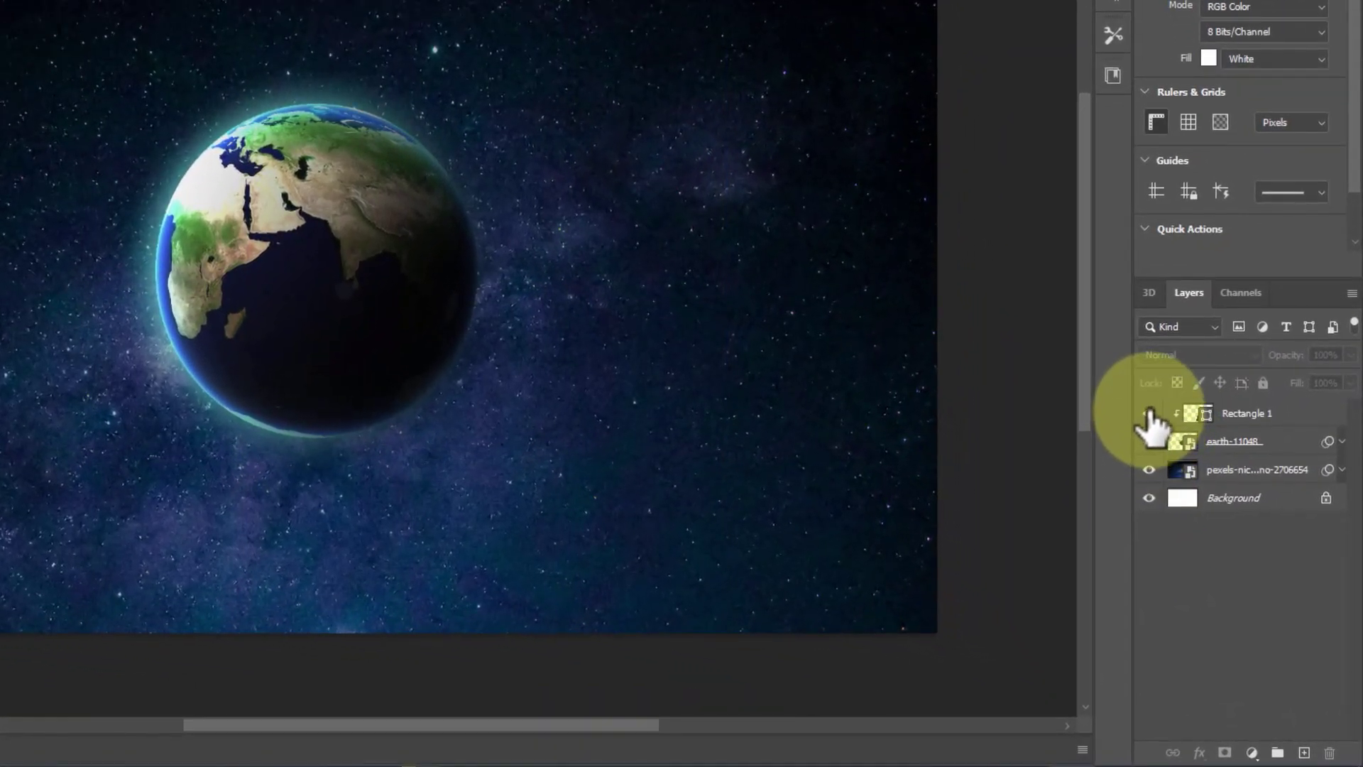
left_click(1181, 467)
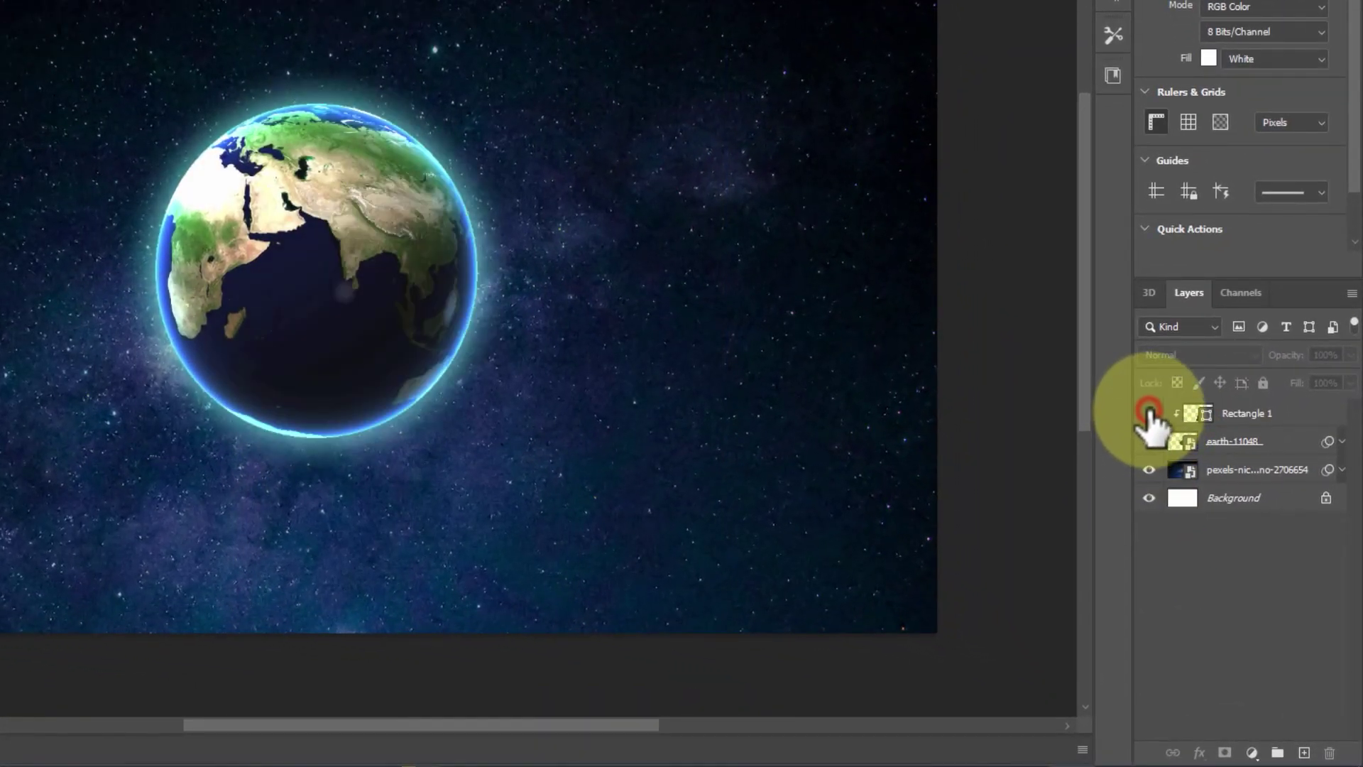
left_click(1149, 412)
left_click(1149, 414)
left_click(1149, 413)
left_click(1148, 413)
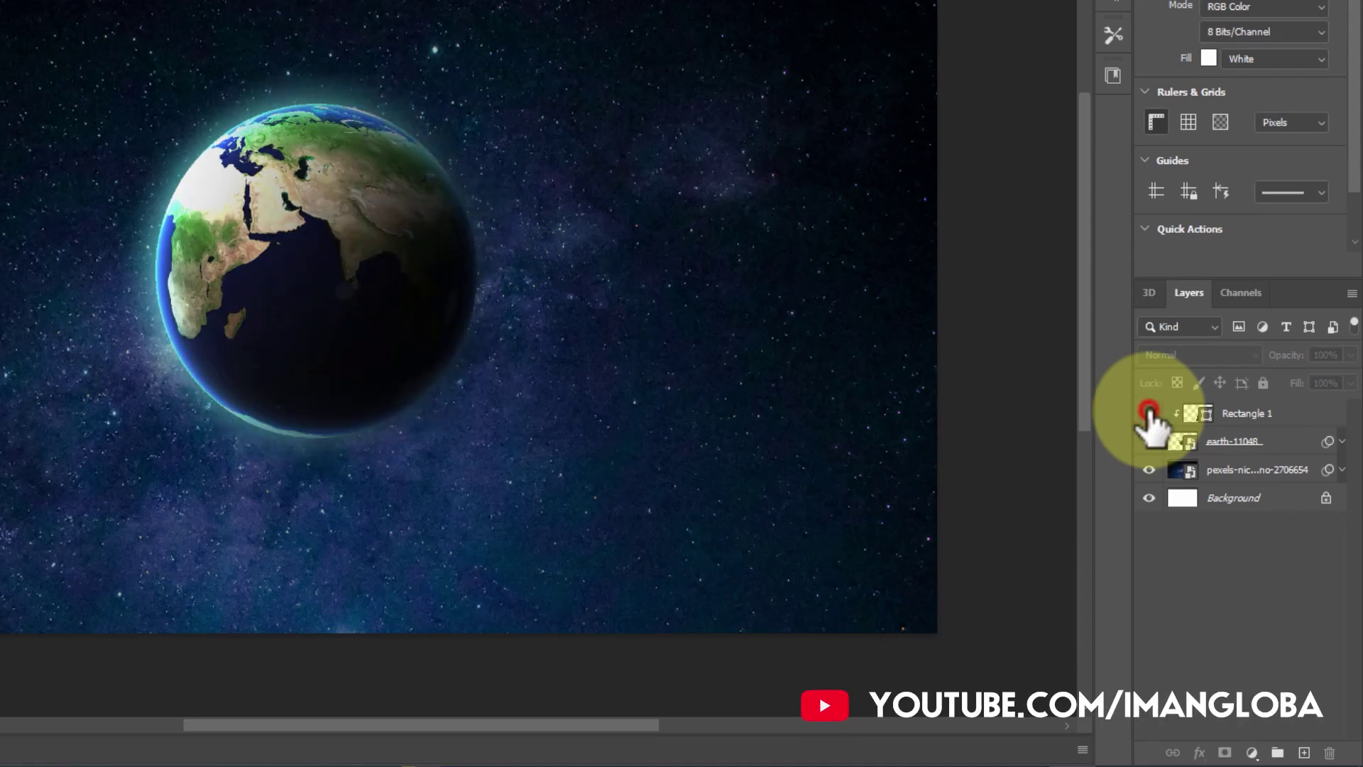
left_click(1149, 413)
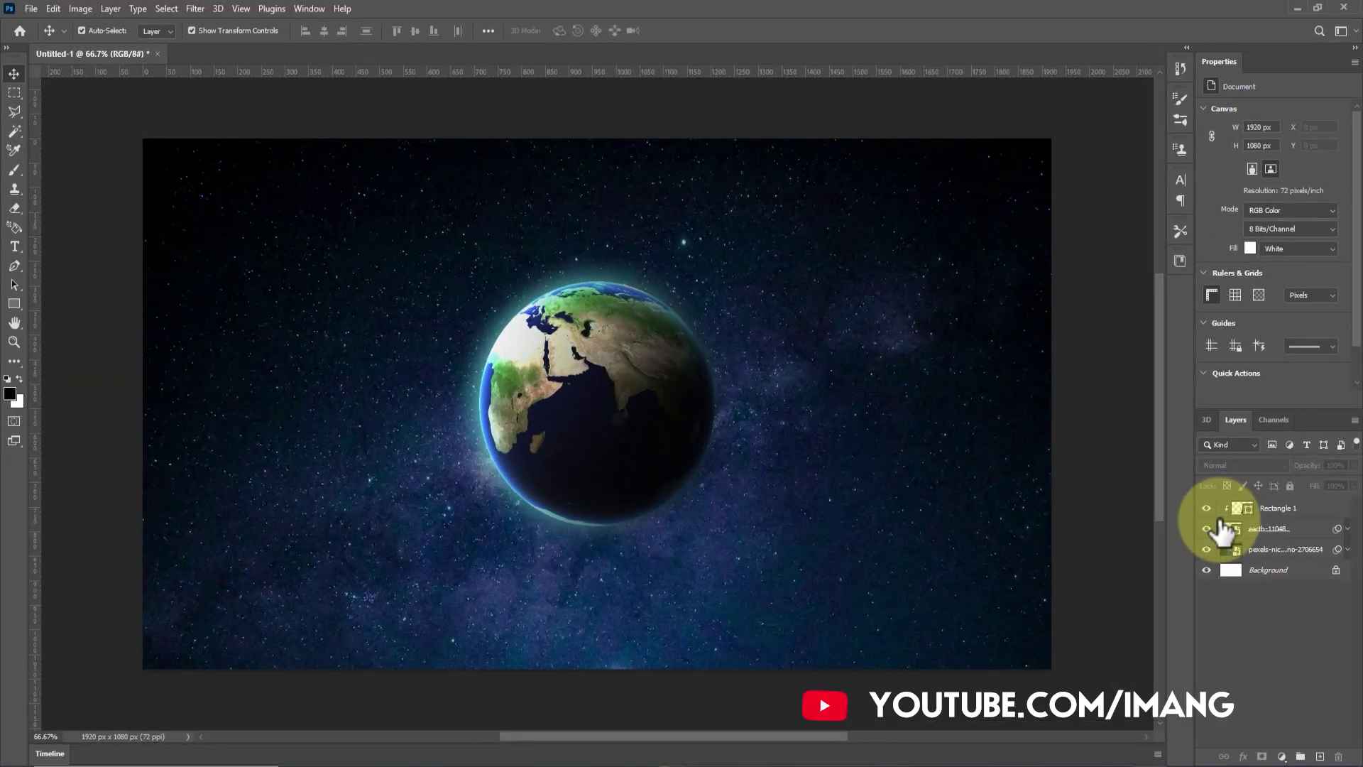
left_click(1274, 525)
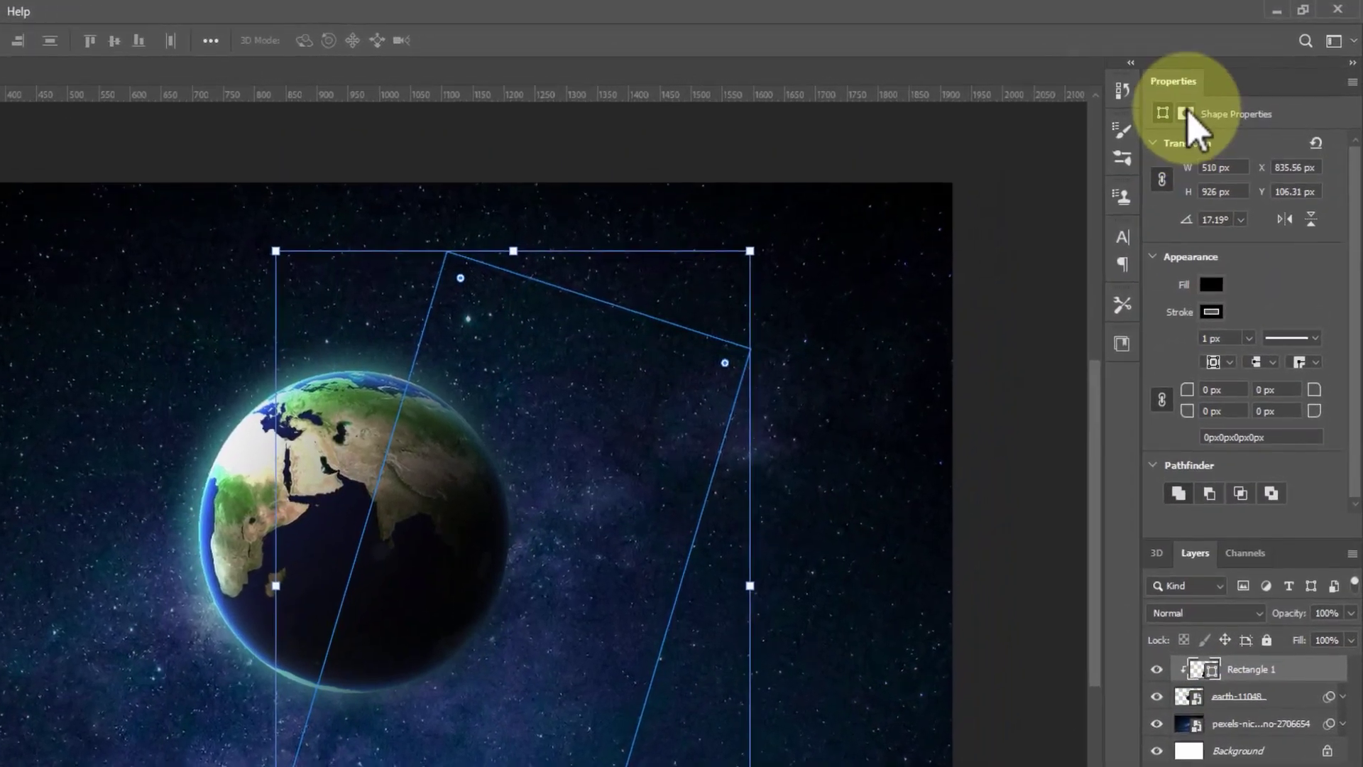
Show the mask settings for the Rectangle 1 shadow layer
left_click(1230, 86)
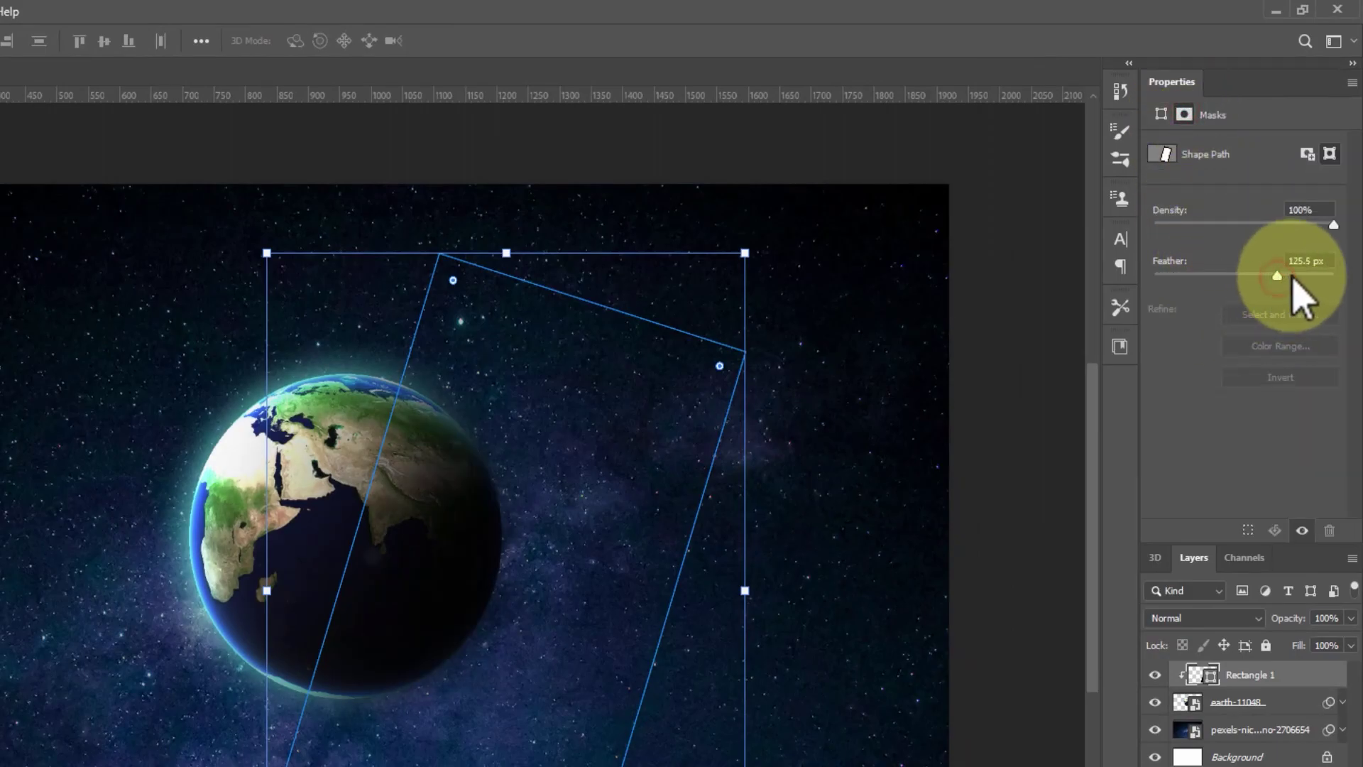